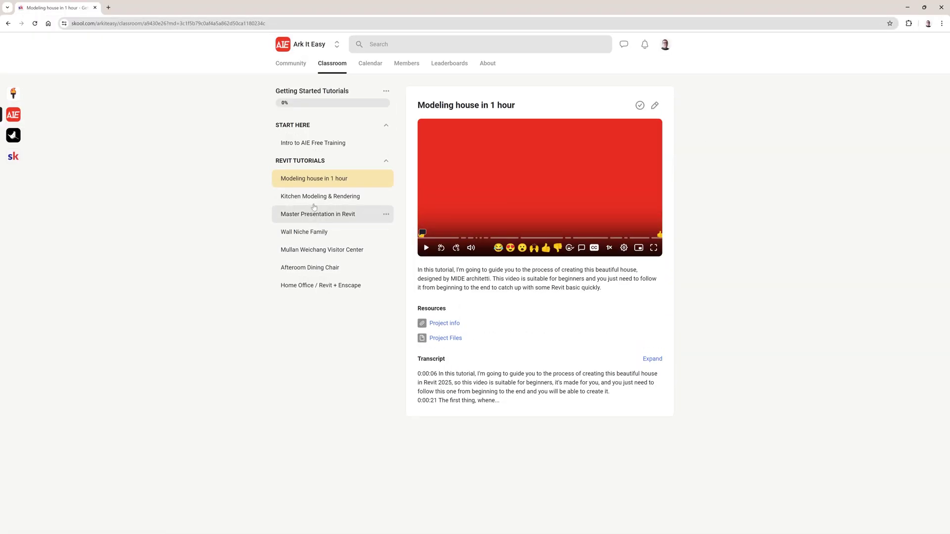
click(312, 198)
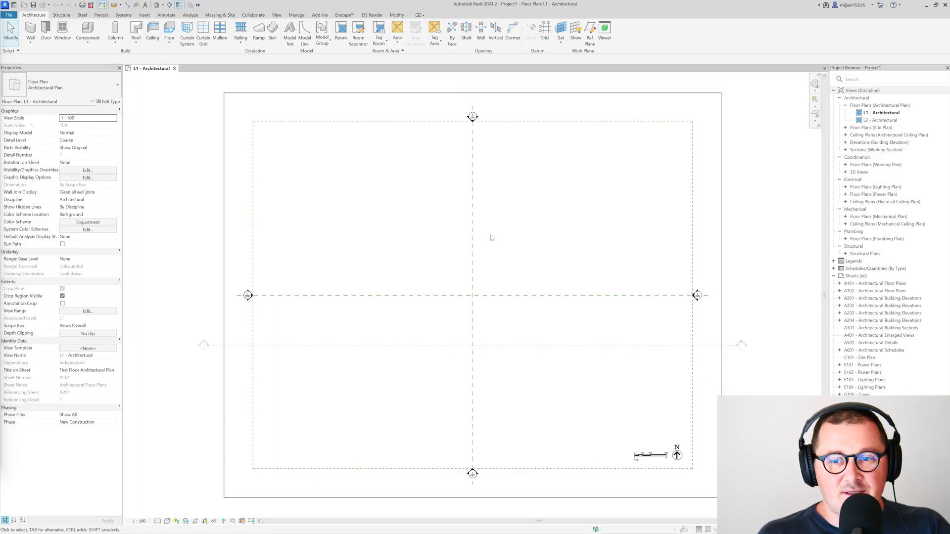
Draw a vertical Generic - 200mm wall about 3400 mm long in the L1 plan, above the horizontal reference plane.
scroll(490, 238, up, 1)
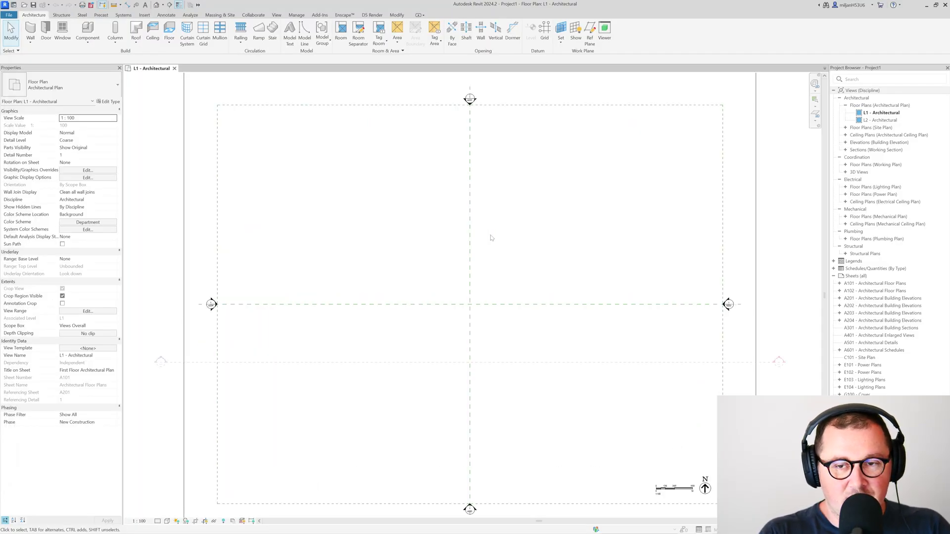
key(w)
key(a)
click(401, 271)
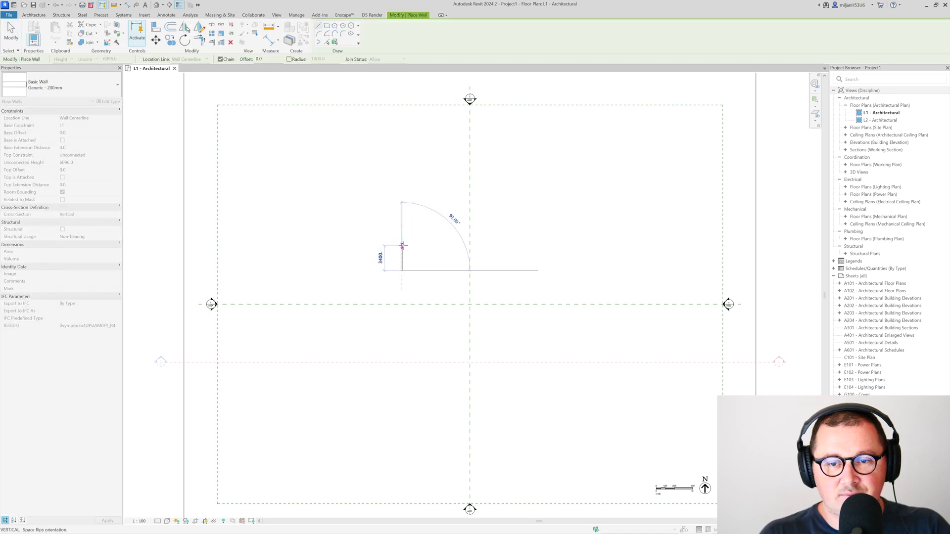
click(401, 246)
click(11, 31)
Set the new wall's unconnected height to 2000 mm.
scroll(389, 254, up, 3)
click(414, 251)
click(89, 163)
text(200)
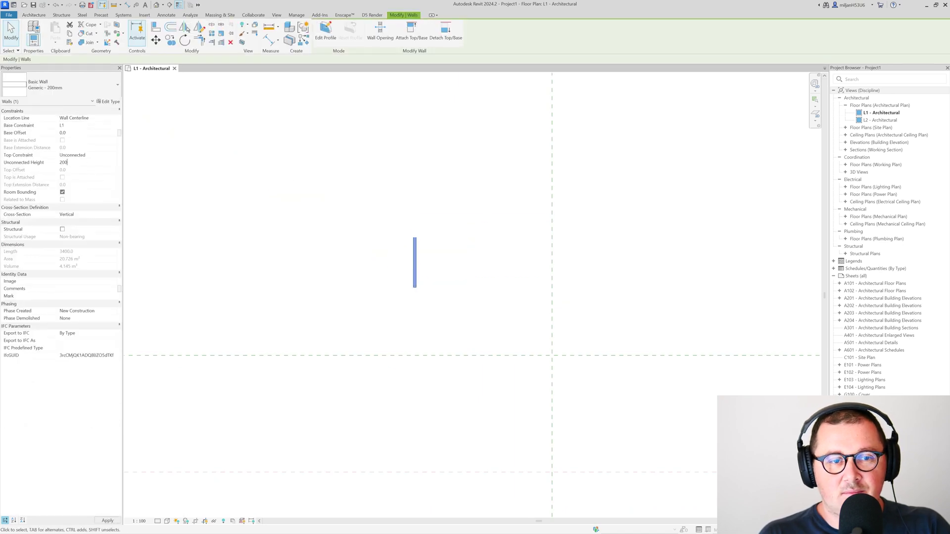
text(0)
key(Return)
Duplicate the selected wall's type as AIE 200 A and apply it to the wall.
middle_drag(334, 238, 271, 222)
scroll(349, 241, up, 3)
click(109, 101)
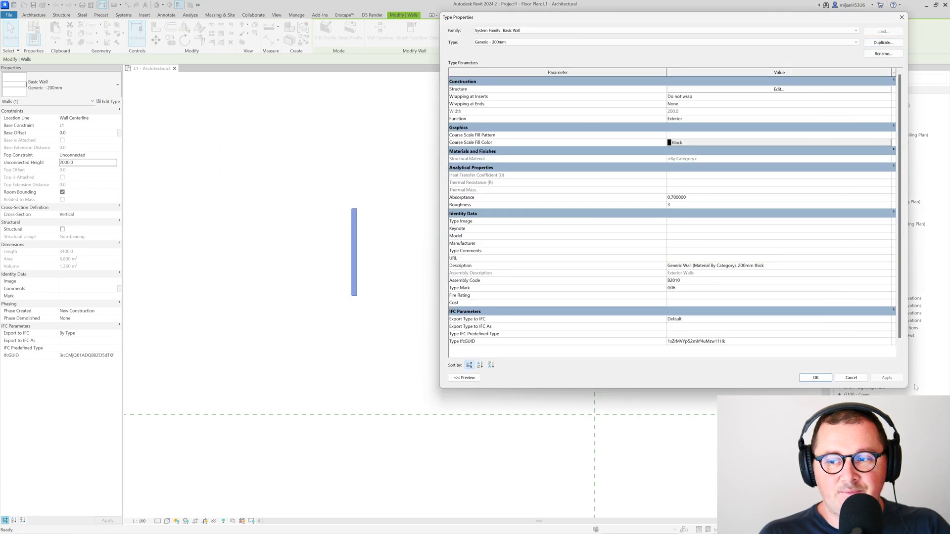
drag(907, 390, 748, 387)
drag(636, 13, 715, 46)
click(803, 76)
text(A)
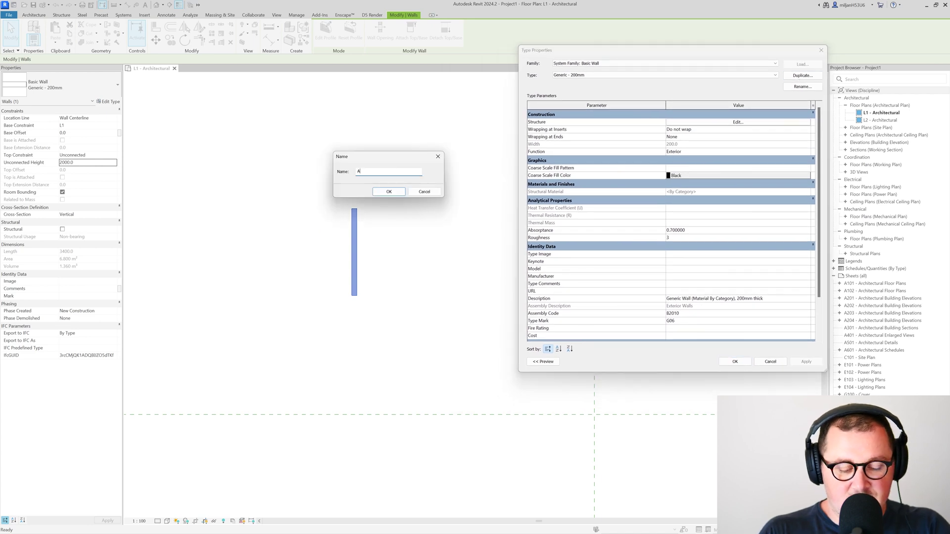
text(IE 200 A)
key(Return)
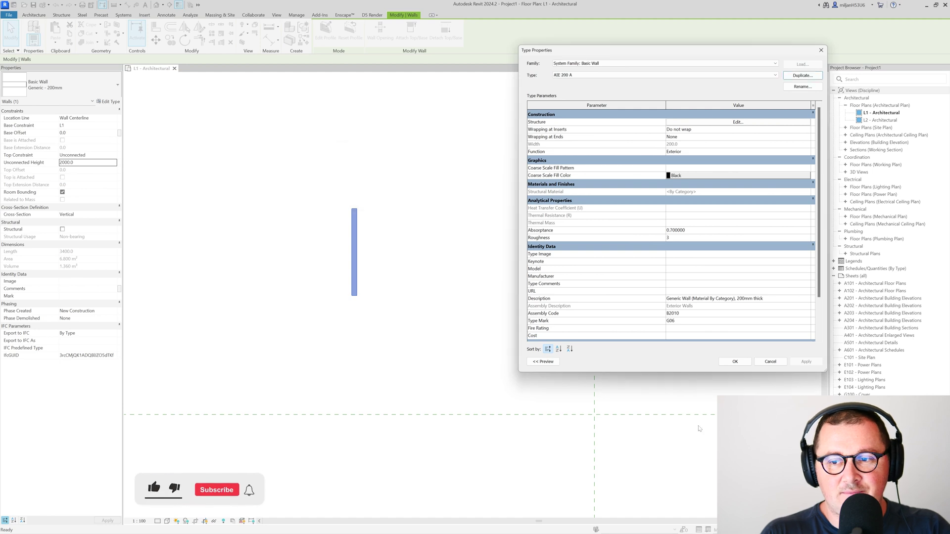
key(Return)
Copy the AIE 200 A wall straight up in plan, leaving a gap between it and the original.
key(c)
key(o)
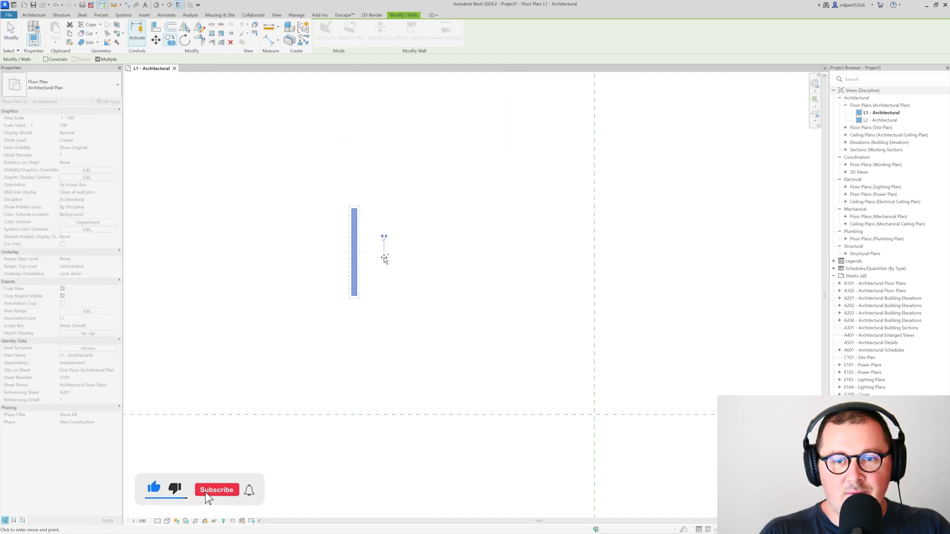
click(367, 257)
click(385, 127)
middle_drag(386, 127, 421, 237)
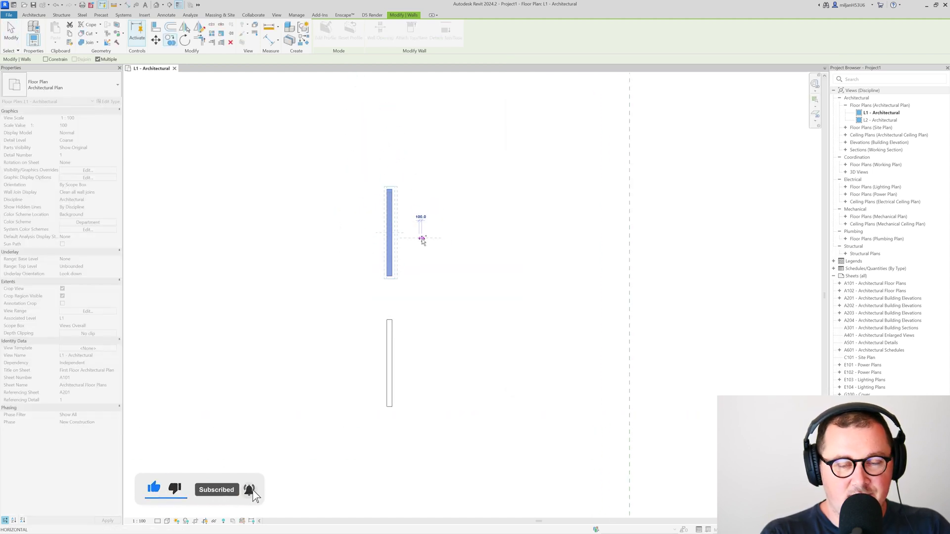
key(Escape)
key(Escape)
Duplicate the upper wall's type as AIE 200 B and apply it to that wall.
click(388, 248)
click(108, 101)
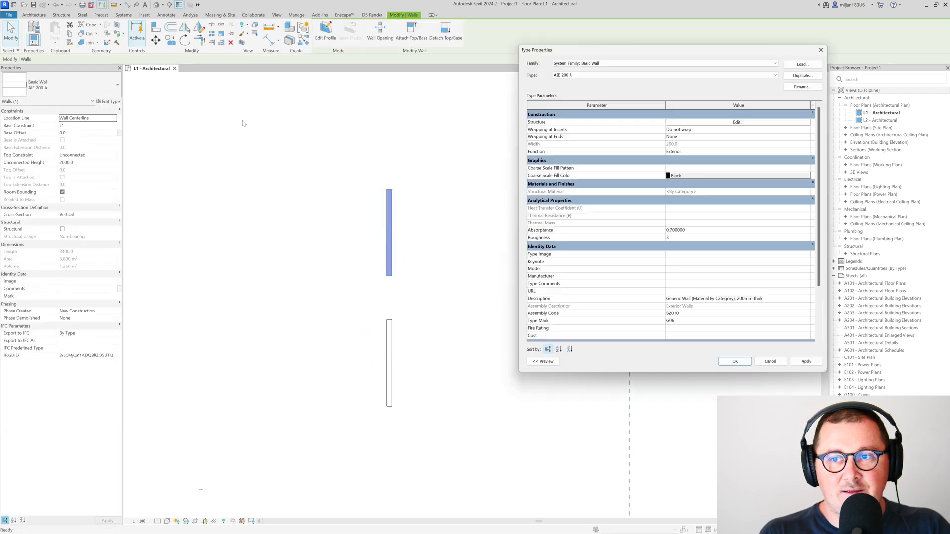
click(802, 76)
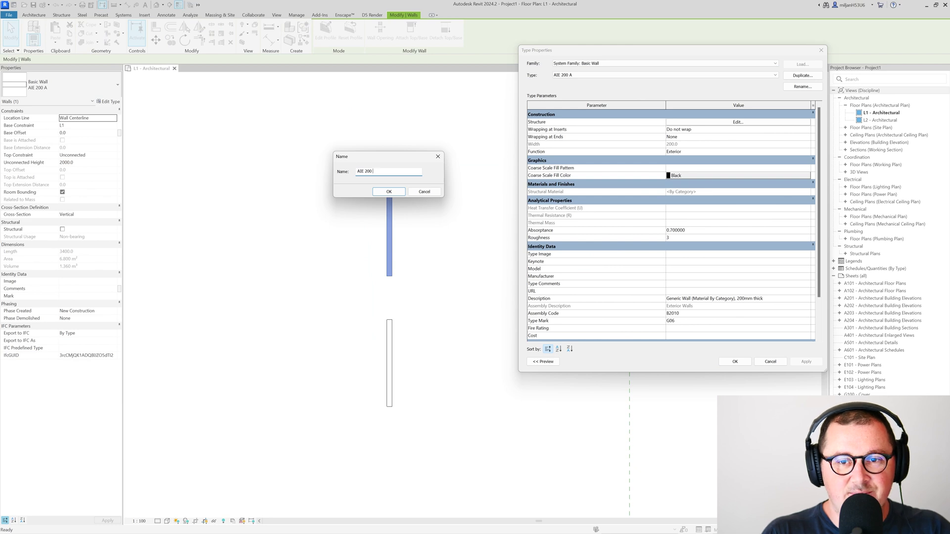
click(394, 192)
click(736, 361)
key(Escape)
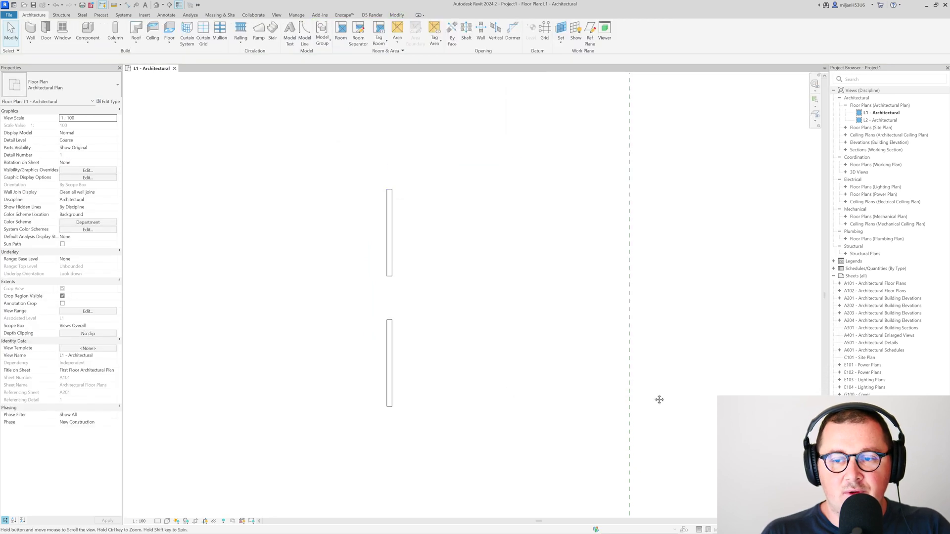
Start a wall with the stacked type Exterior - 200mm Over 250mm Concrete Wall and duplicate that type as AIE stacked.
middle_drag(659, 399, 585, 336)
scroll(518, 309, down, 1)
middle_drag(518, 328, 426, 304)
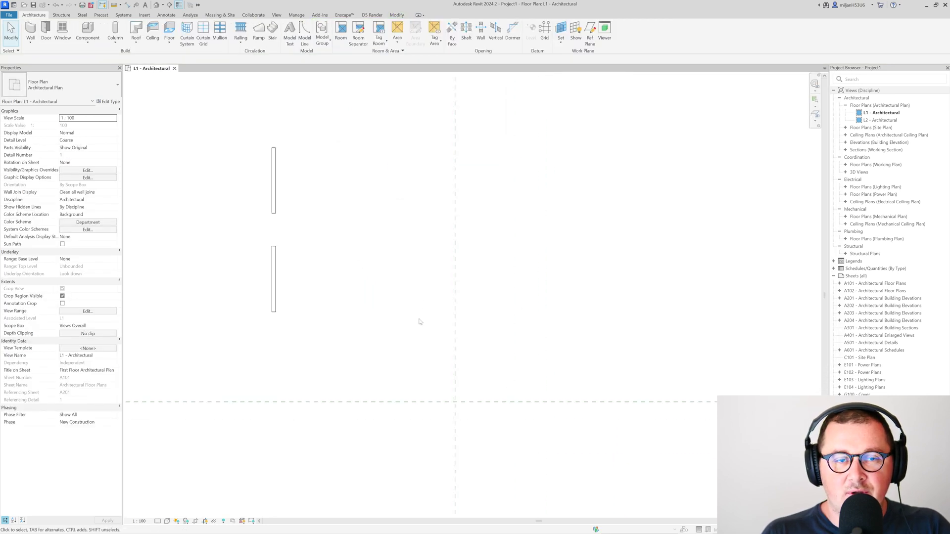
click(30, 46)
click(37, 60)
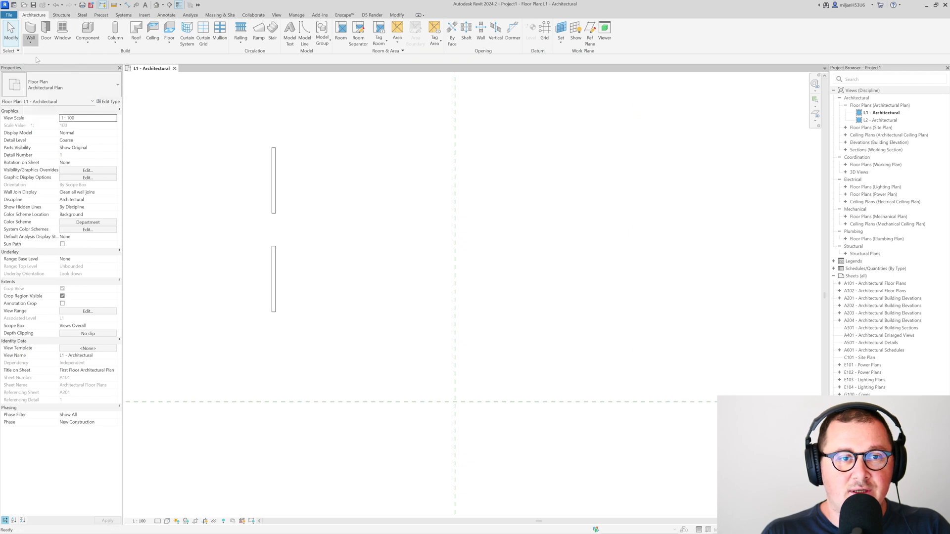
click(55, 89)
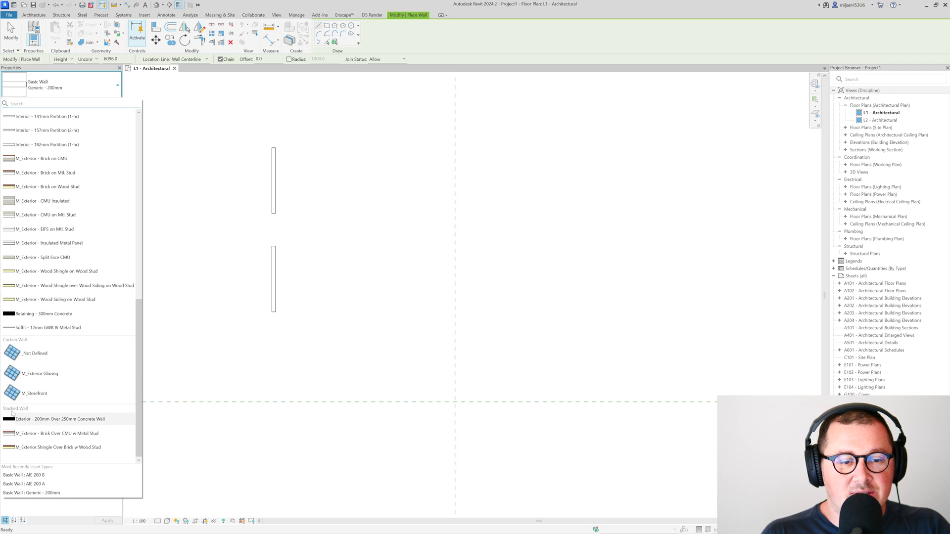
click(72, 419)
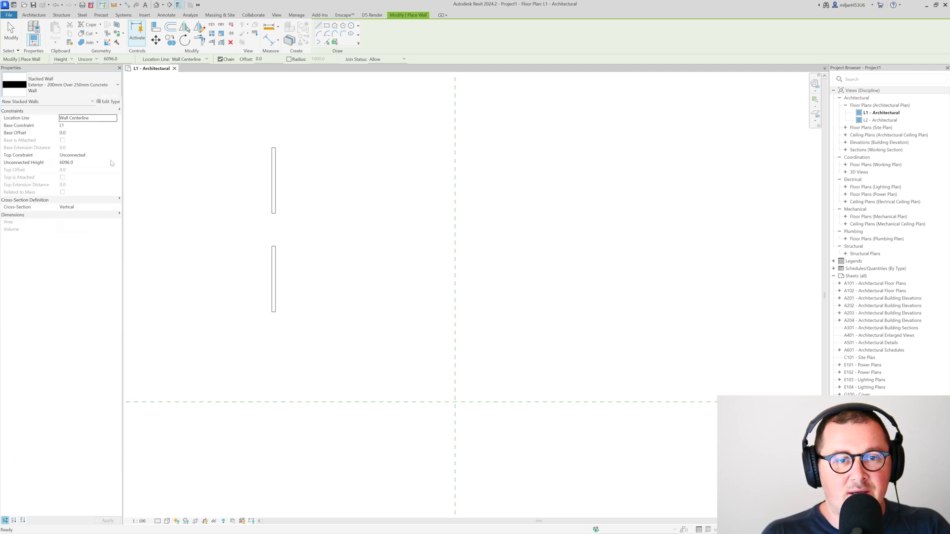
click(109, 101)
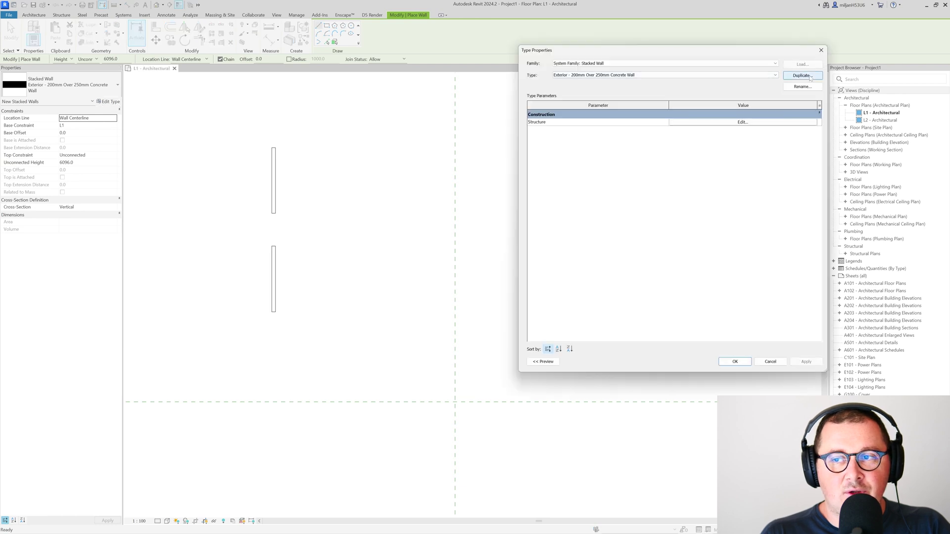
click(797, 76)
text(AIE s)
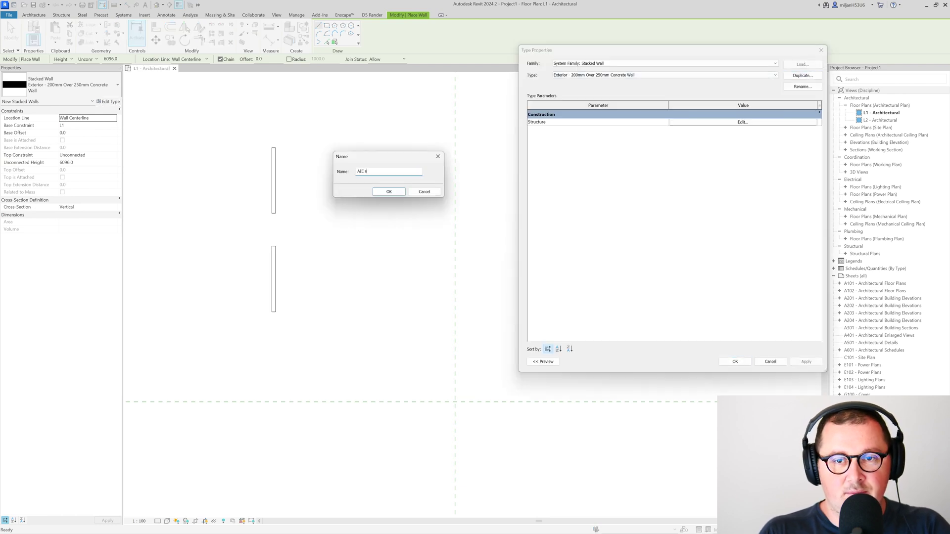
text(tacked)
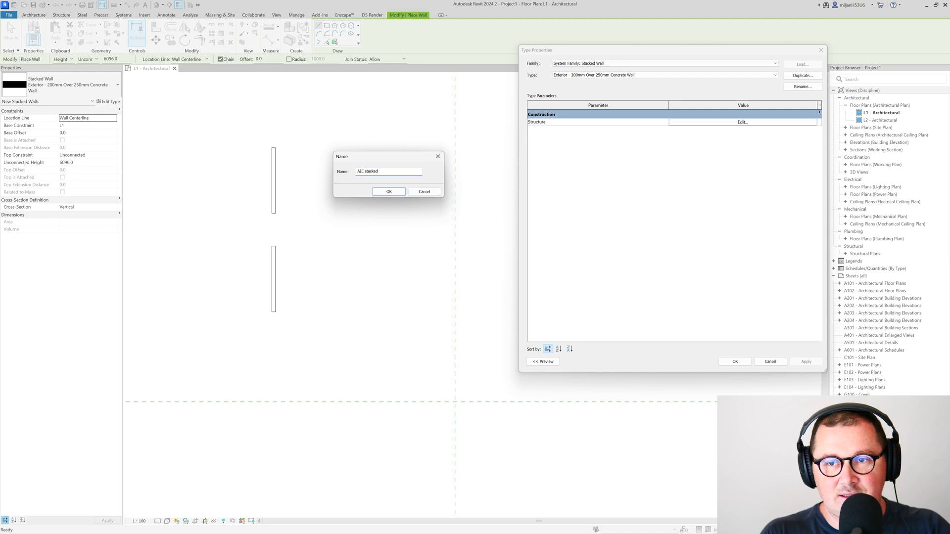
key(Return)
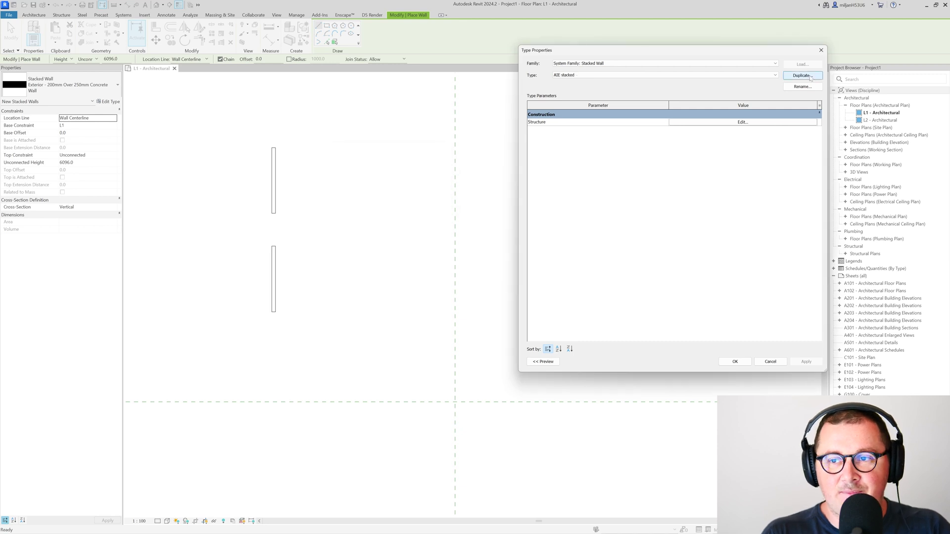
In the AIE stacked assembly, assign AIE 200 A to the base component and AIE 200 B to the variable component above.
click(752, 123)
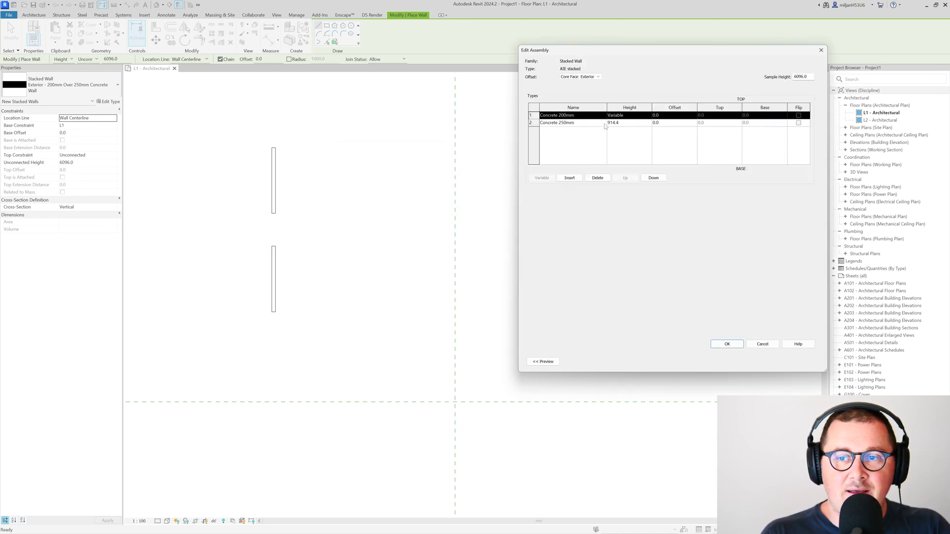
click(604, 124)
click(604, 123)
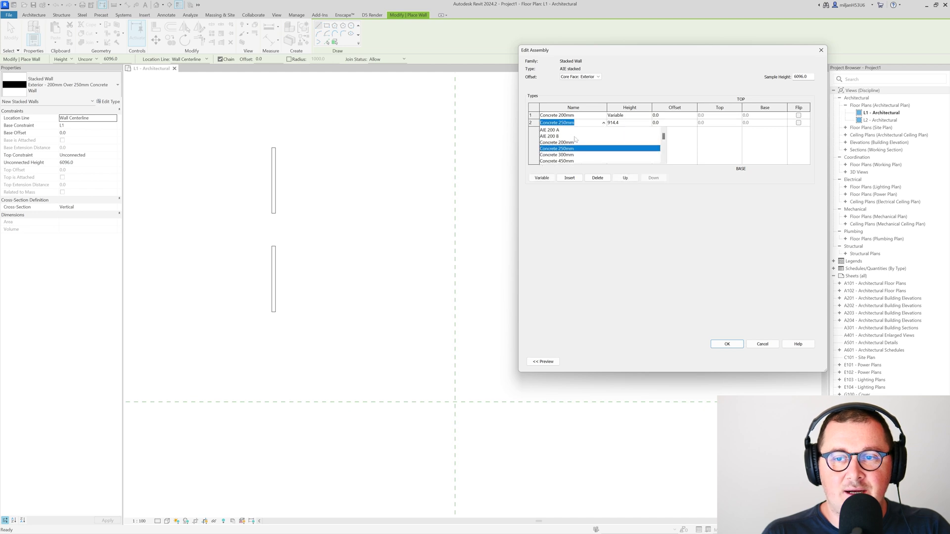
click(565, 130)
click(603, 116)
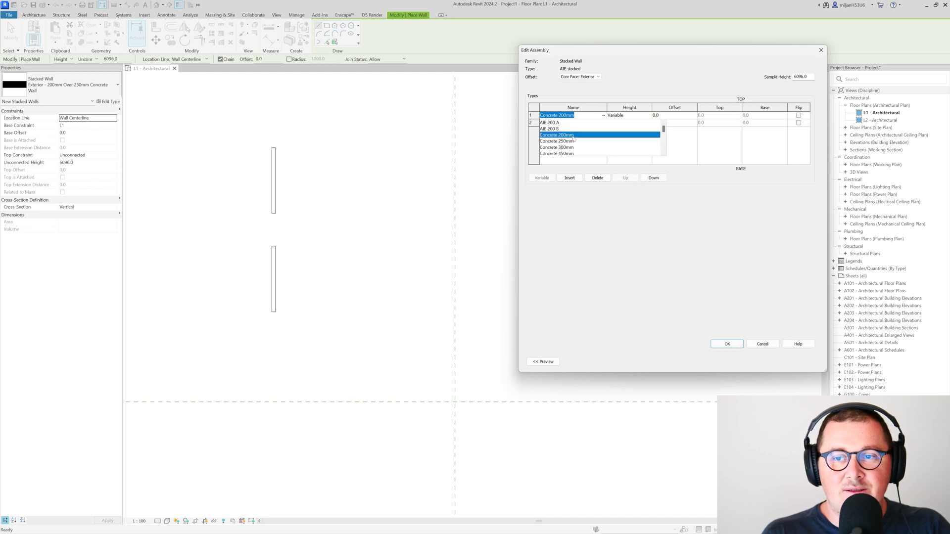
click(560, 129)
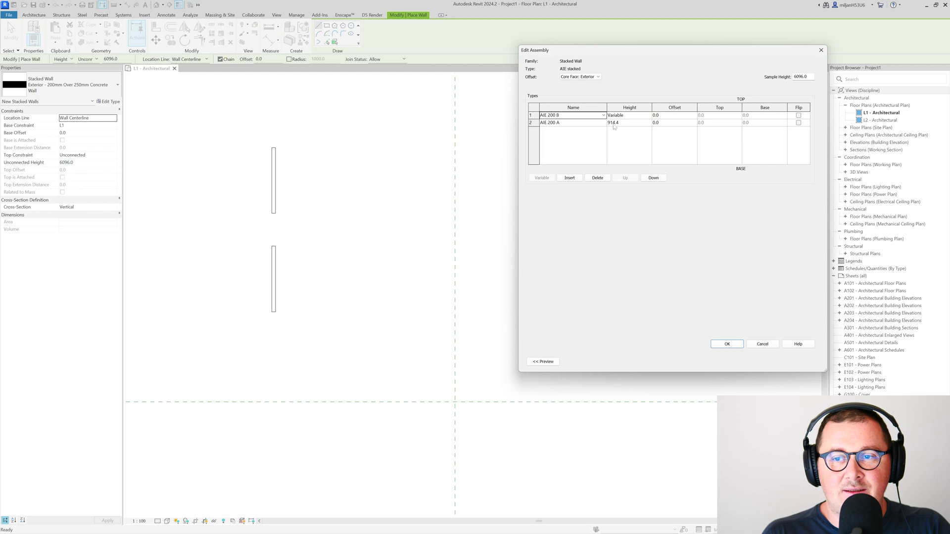
Set the AIE 200 A base component's height to 900 mm and accept the stacked wall type.
click(638, 123)
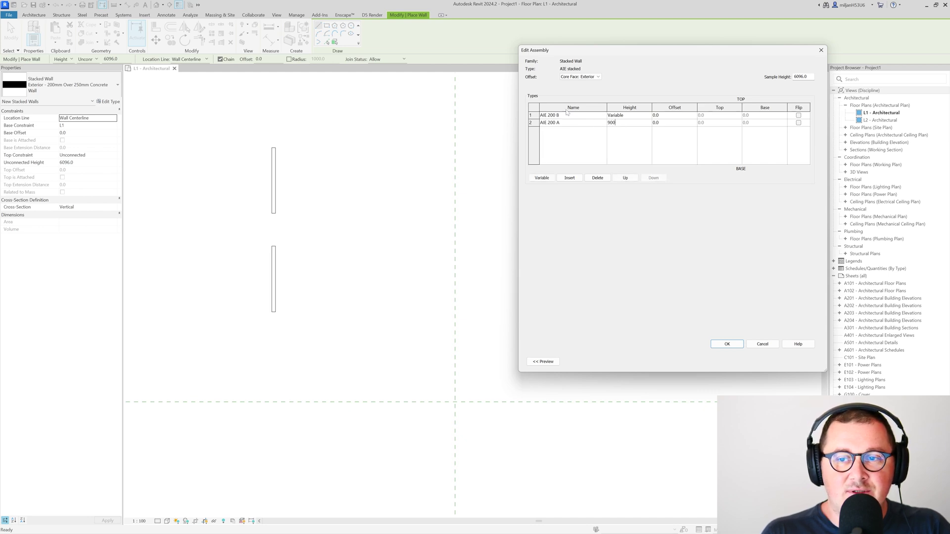
click(727, 344)
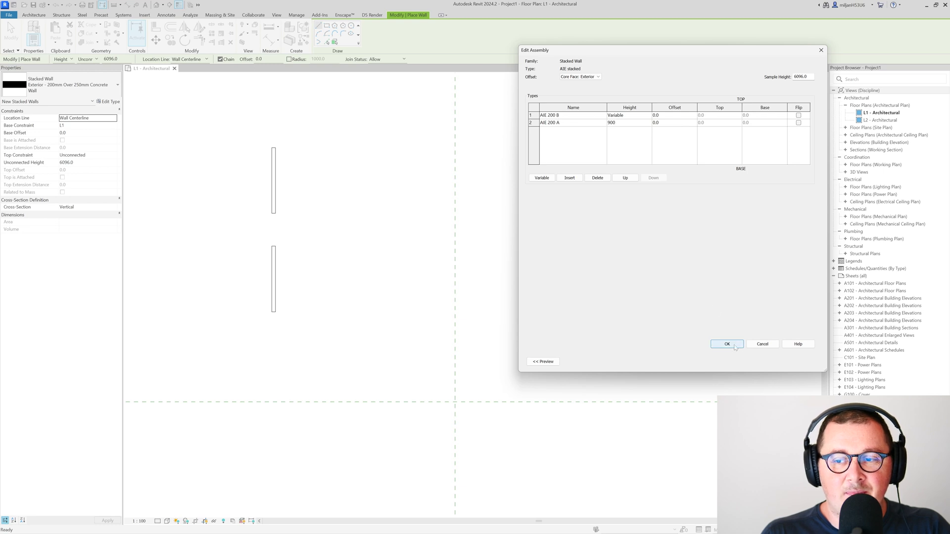
click(730, 361)
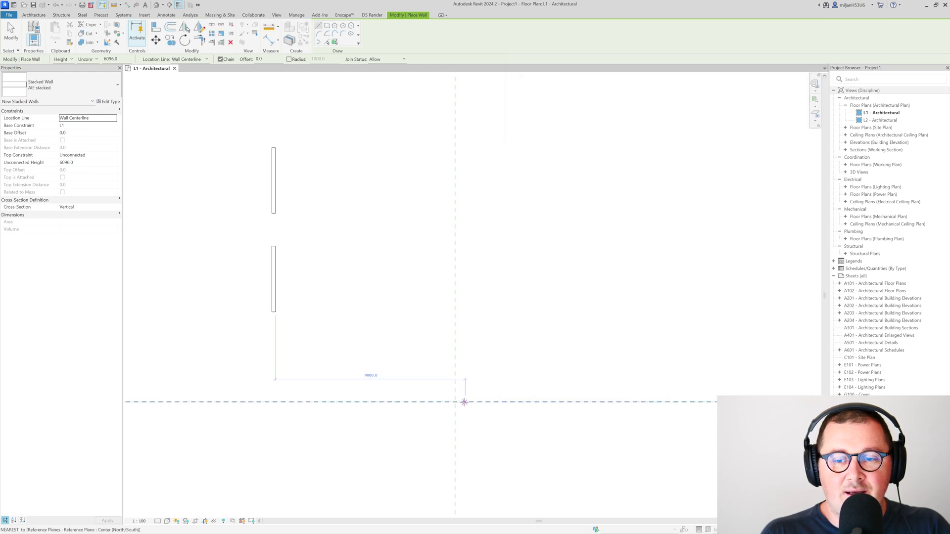
Draw an AIE stacked wall about 4652 mm long upward from the intersection of the two reference planes.
click(455, 402)
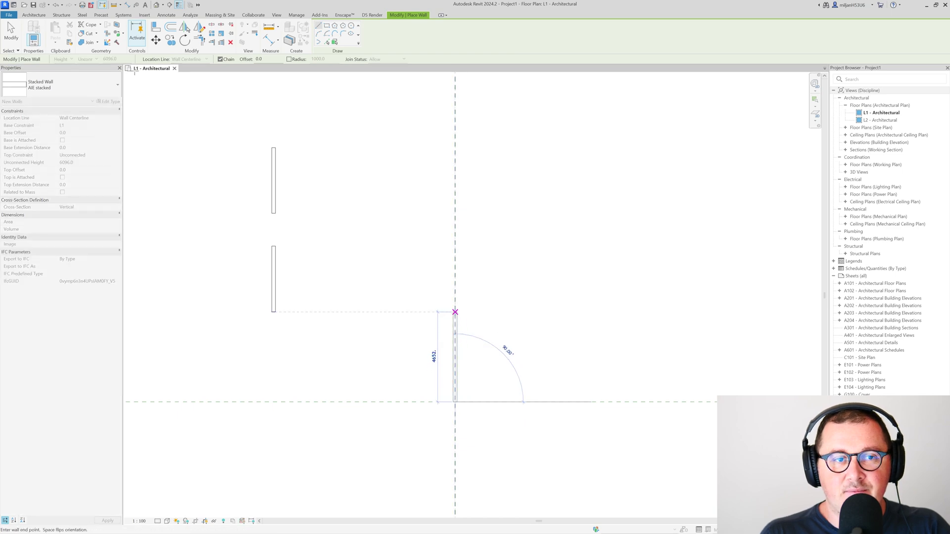
click(456, 313)
key(Escape)
key(Escape)
Open the default 3D view and set the stacked wall's unconnected height to 3000 mm.
click(156, 5)
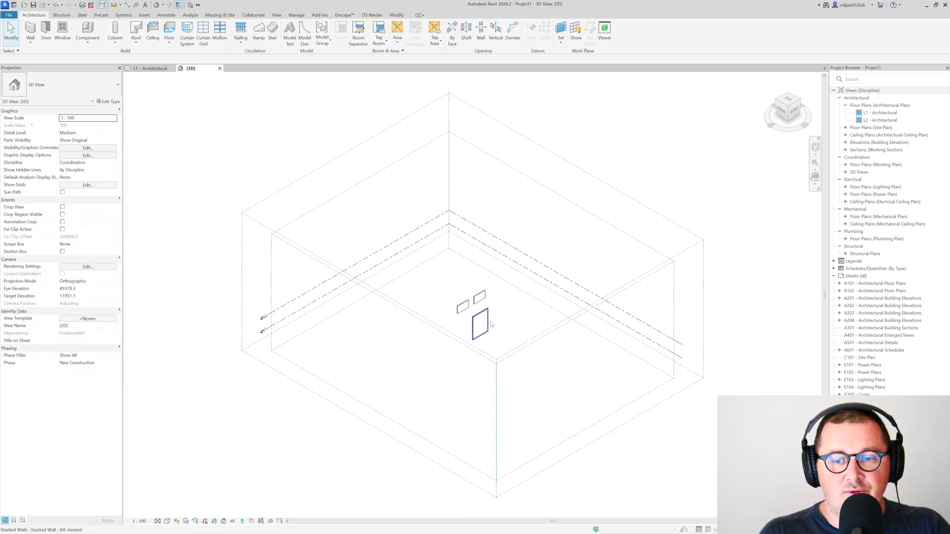
scroll(470, 321, up, 3)
click(473, 324)
shift+middle_drag(502, 317, 331, 282)
scroll(532, 350, up, 2)
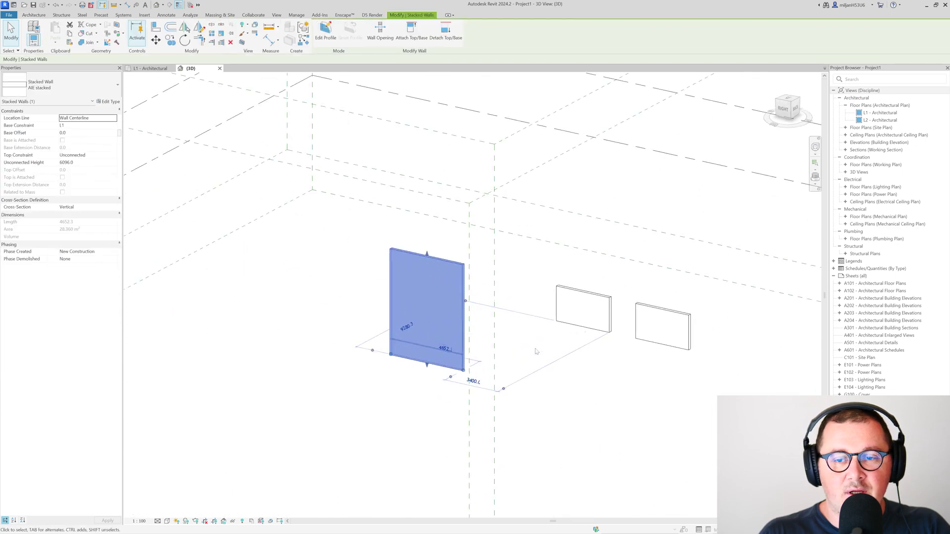
click(90, 162)
text(3000)
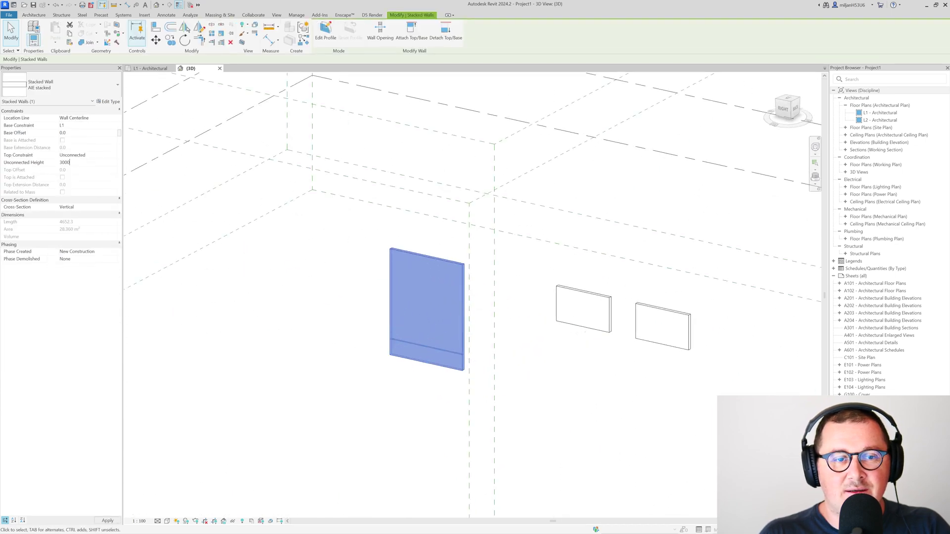
key(Return)
Select the stacked wall's upper AIE 200 B component and its lower AIE 200 A component individually to inspect their properties.
scroll(518, 336, up, 3)
click(394, 273)
shift+middle_drag(394, 274, 330, 321)
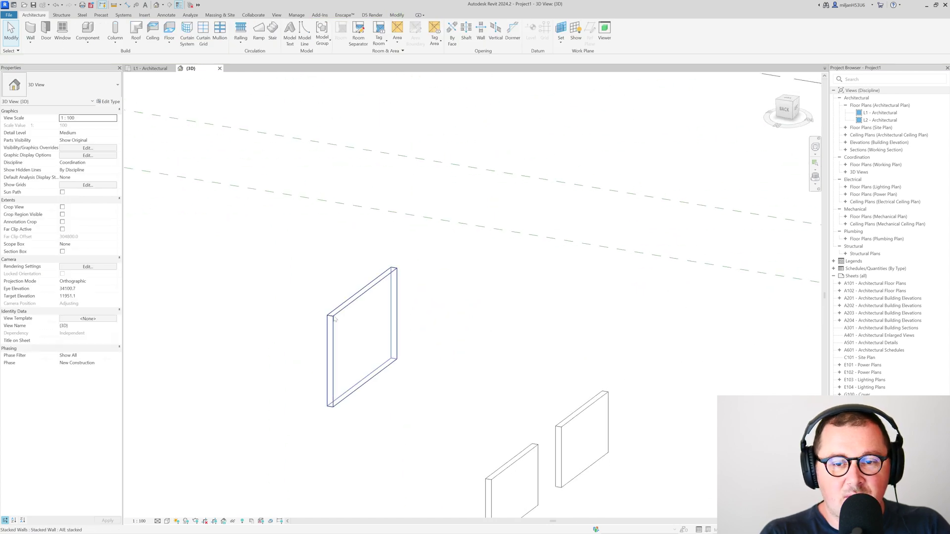
key(Tab)
key(Tab)
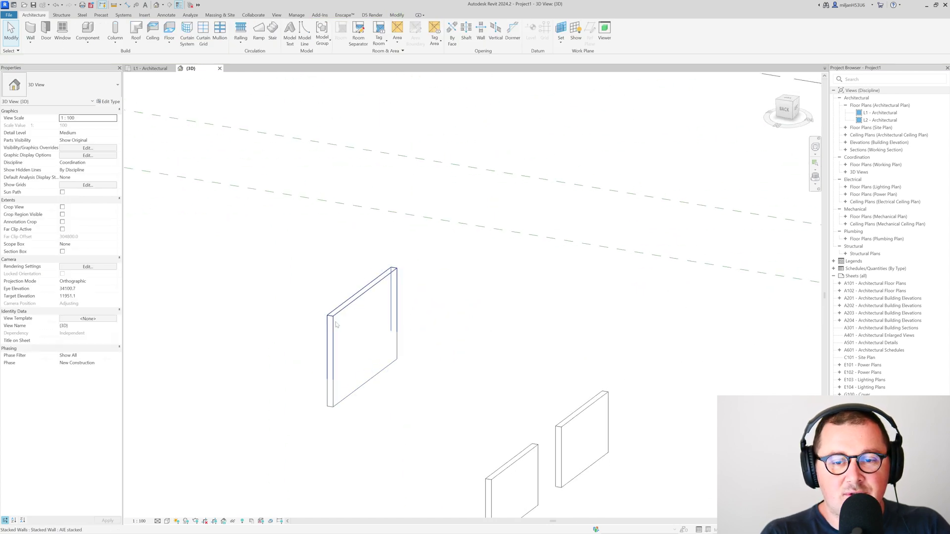
click(336, 324)
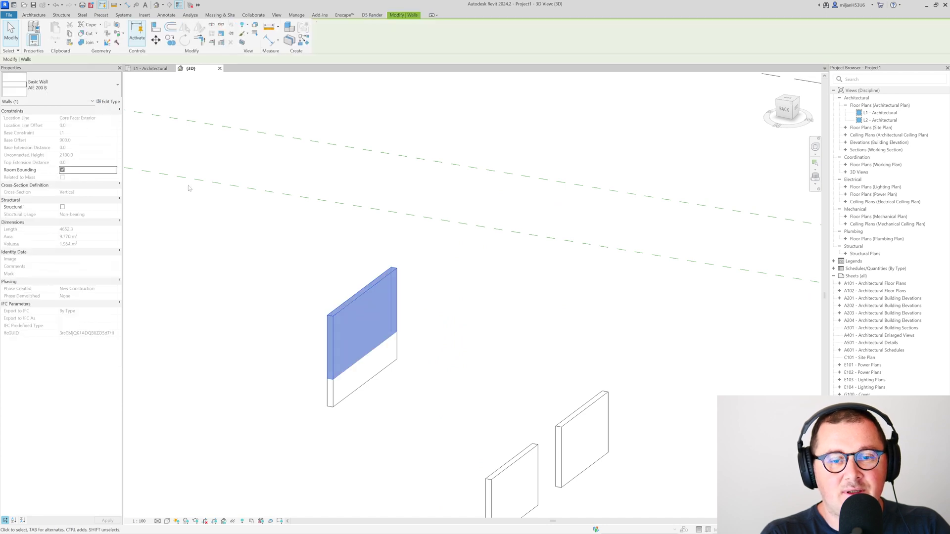
click(330, 386)
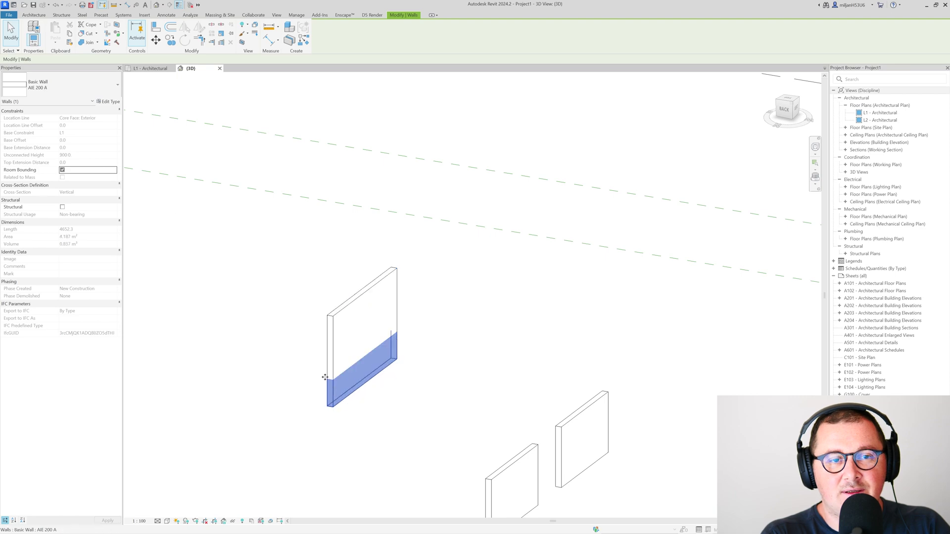
click(267, 291)
scroll(295, 354, down, 3)
shift+middle_drag(296, 354, 450, 369)
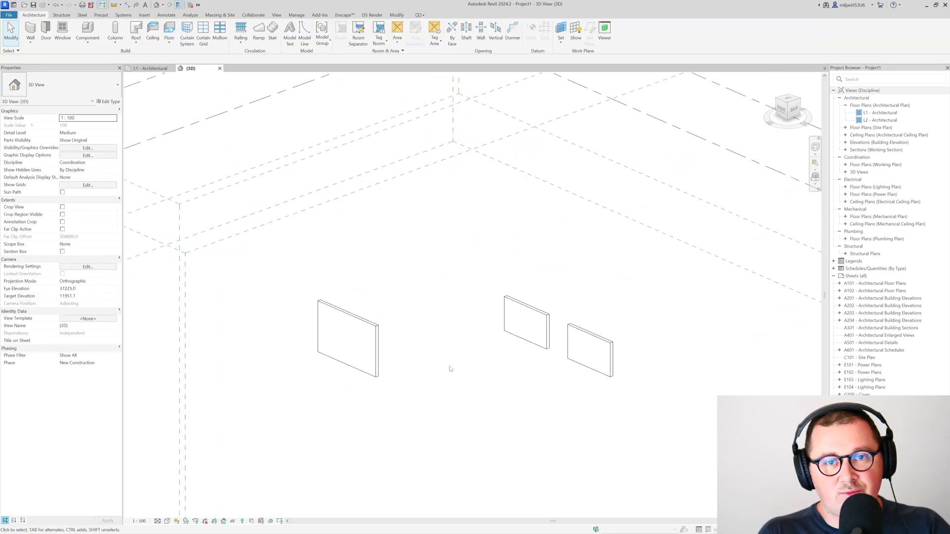
middle_drag(308, 244, 317, 266)
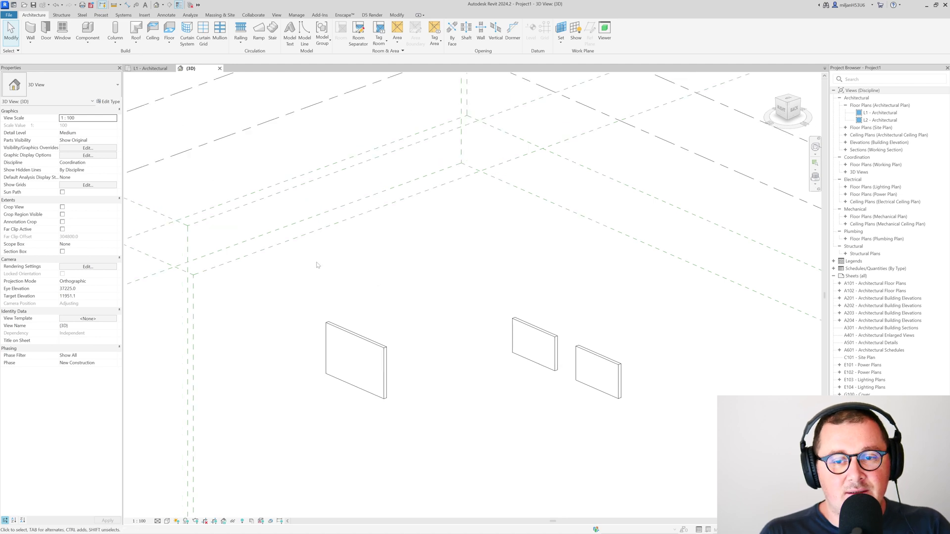
Create a new family from the Metric Profile.rft template.
click(15, 16)
mouse_move(25, 45)
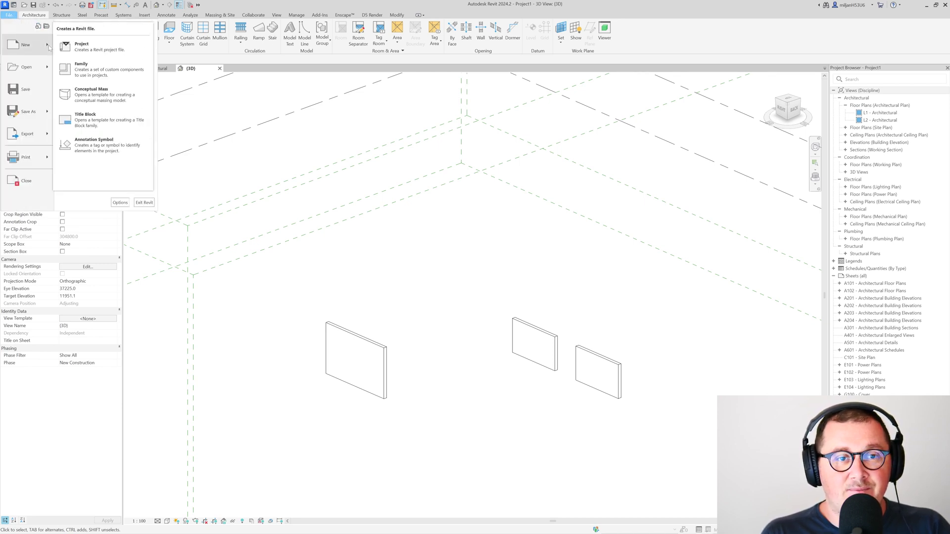
click(80, 72)
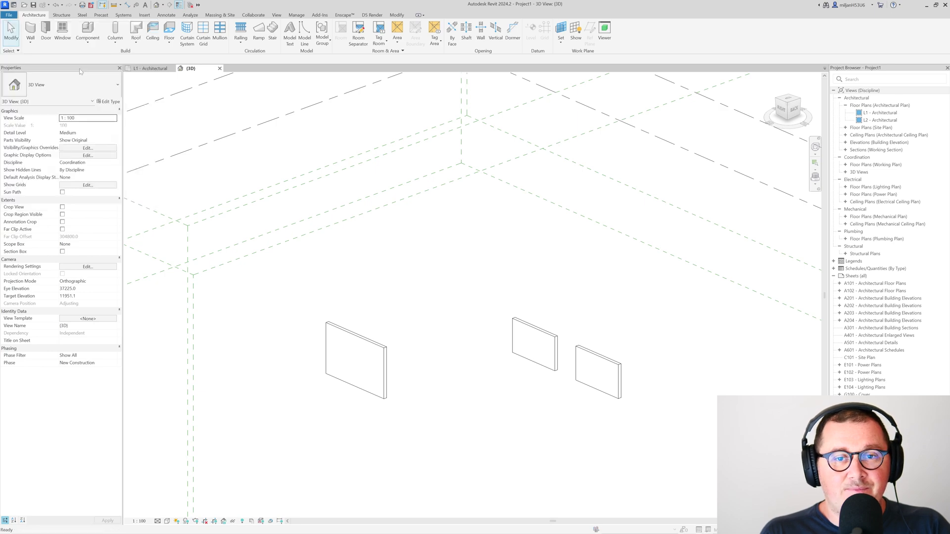
scroll(247, 346, down, 5)
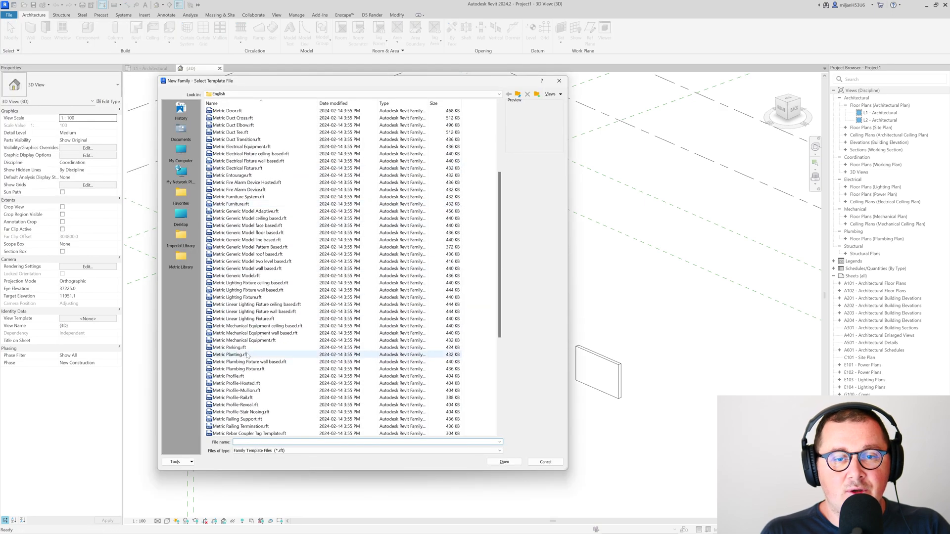
click(234, 377)
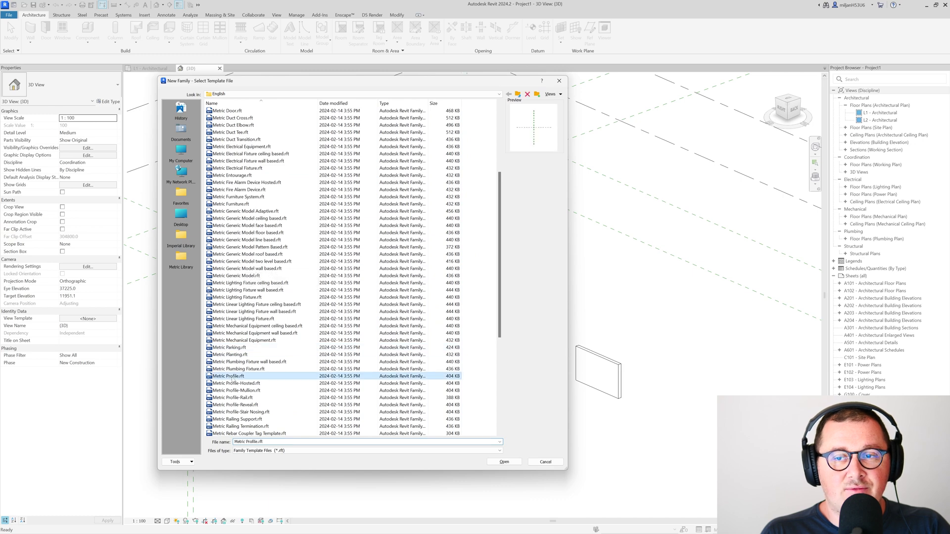
click(503, 462)
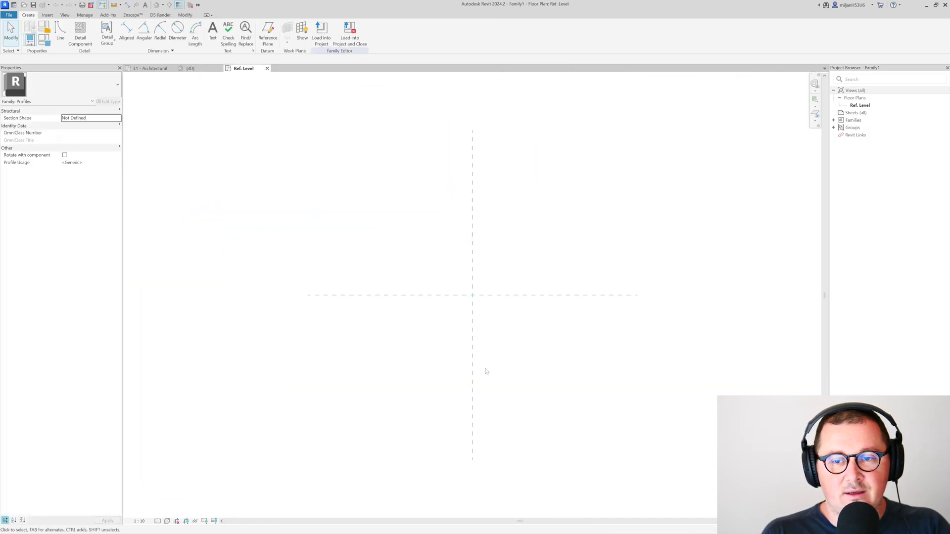
Draw a closed 20 by 20 mm square profile with lines, its upper-left corner at the intersection of the reference planes.
click(60, 30)
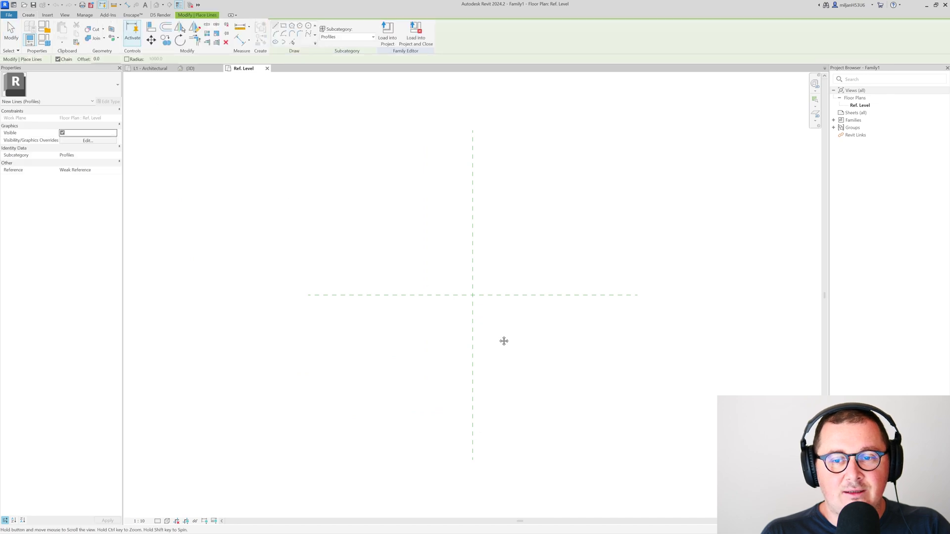
middle_drag(503, 340, 356, 287)
click(308, 229)
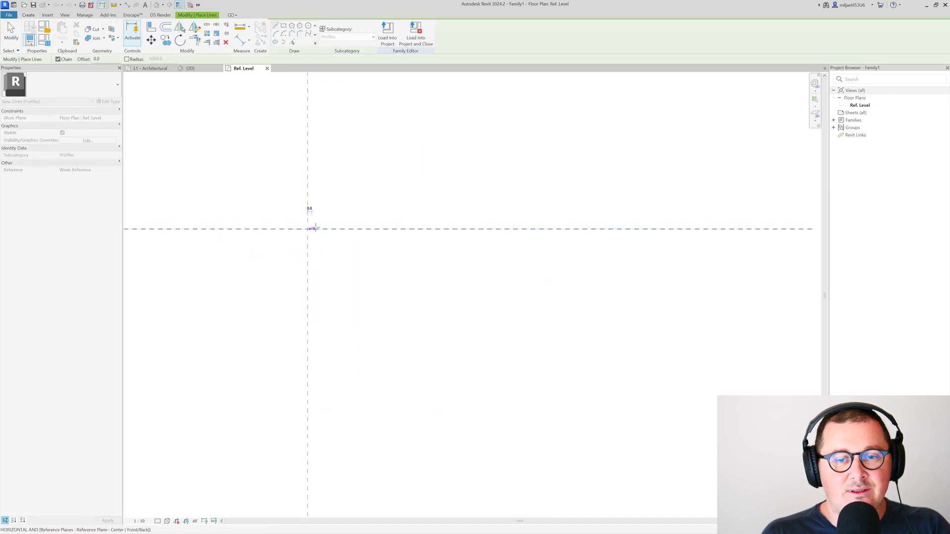
text(20)
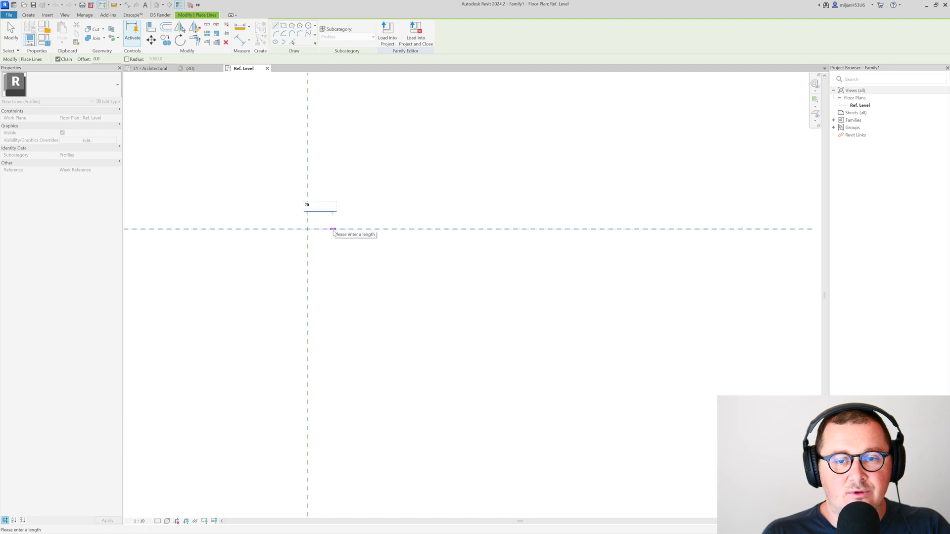
key(Return)
text(20)
key(Return)
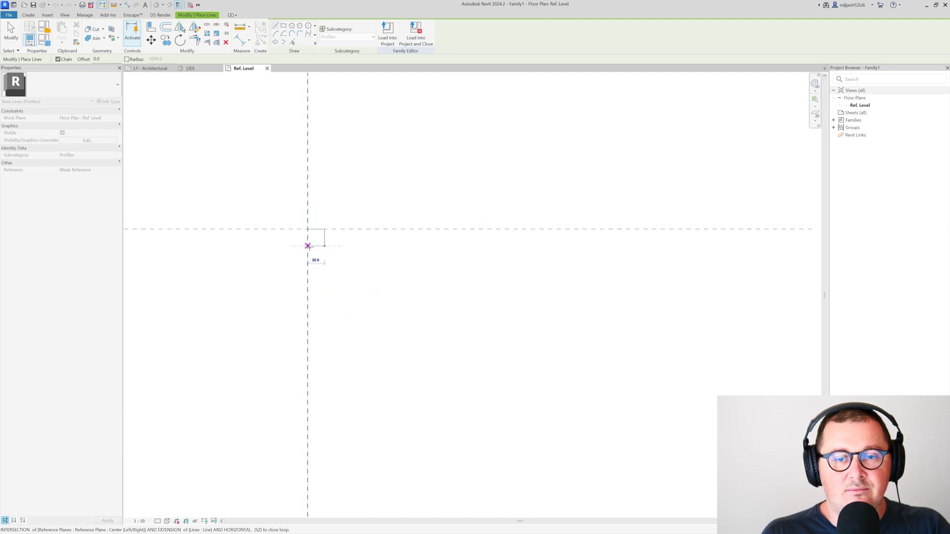
click(308, 246)
click(308, 228)
key(Escape)
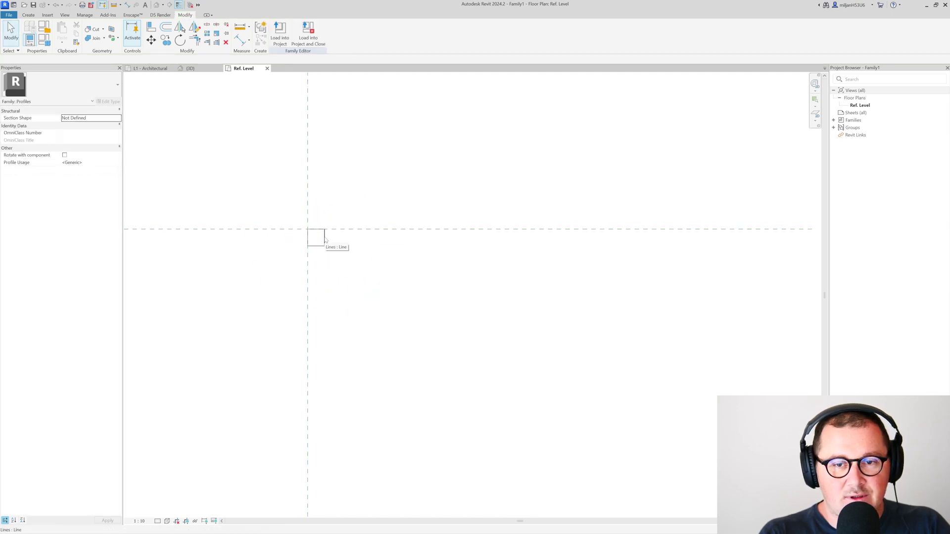
Load the square profile family into the project and return to the project's 3D view.
scroll(325, 240, up, 2)
scroll(414, 270, down, 3)
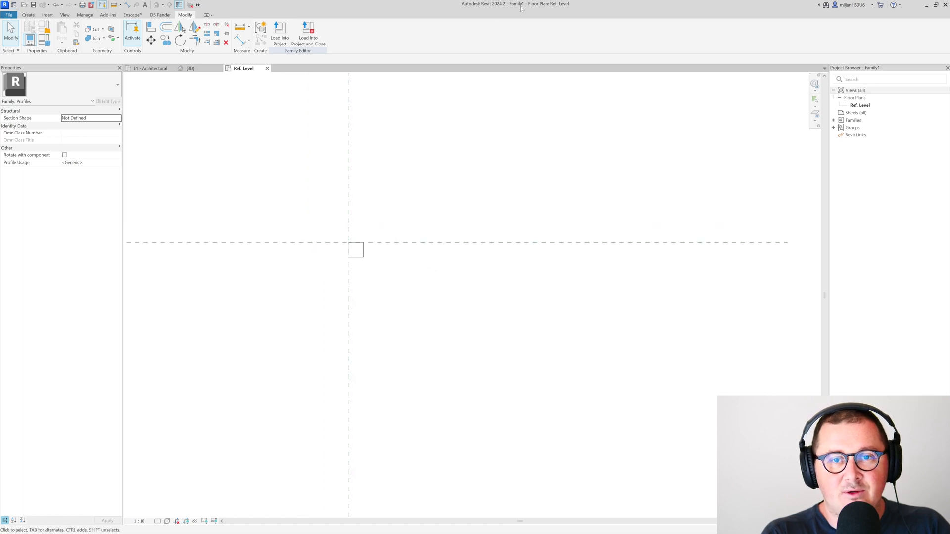
click(280, 32)
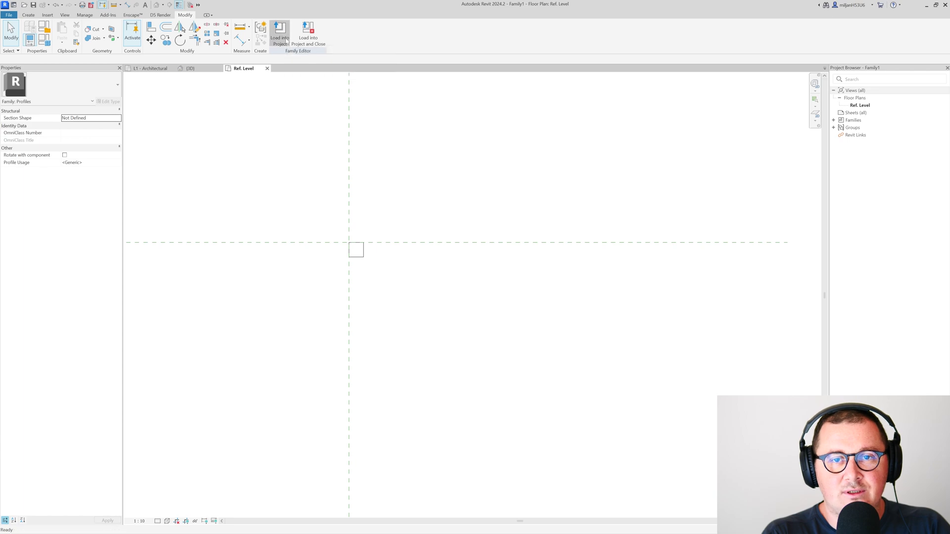
scroll(369, 217, up, 1)
click(193, 68)
shift+middle_drag(445, 375, 242, 198)
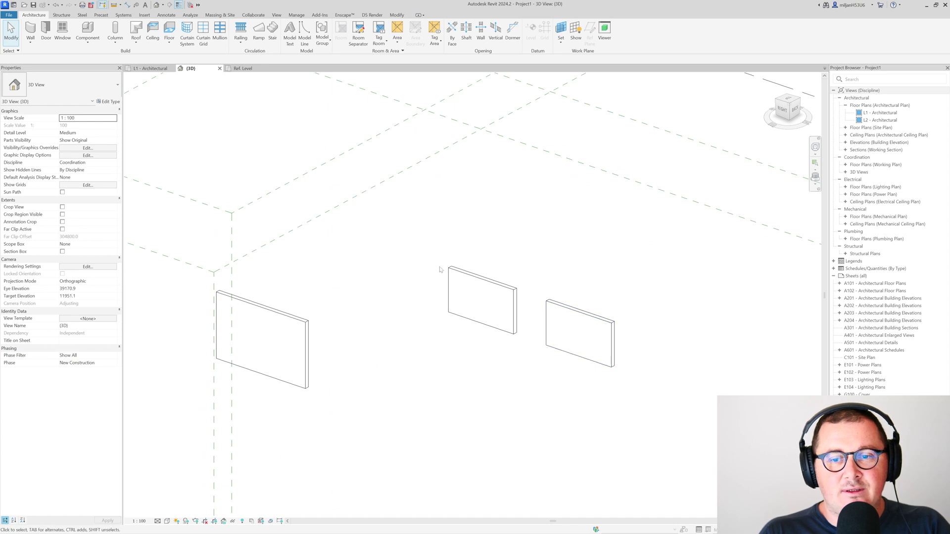
Open the structure of the AIE 200 A wall type for editing and show its preview as a section.
click(440, 270)
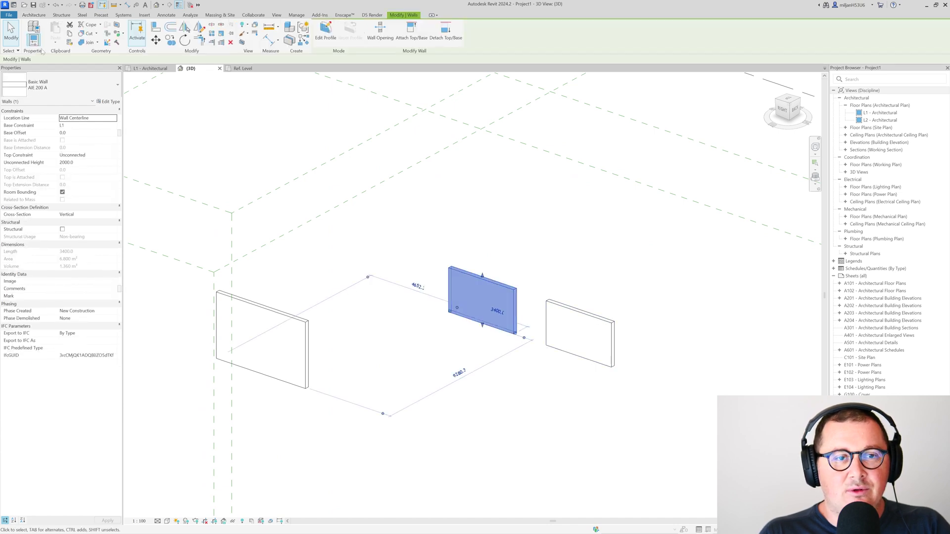
click(108, 102)
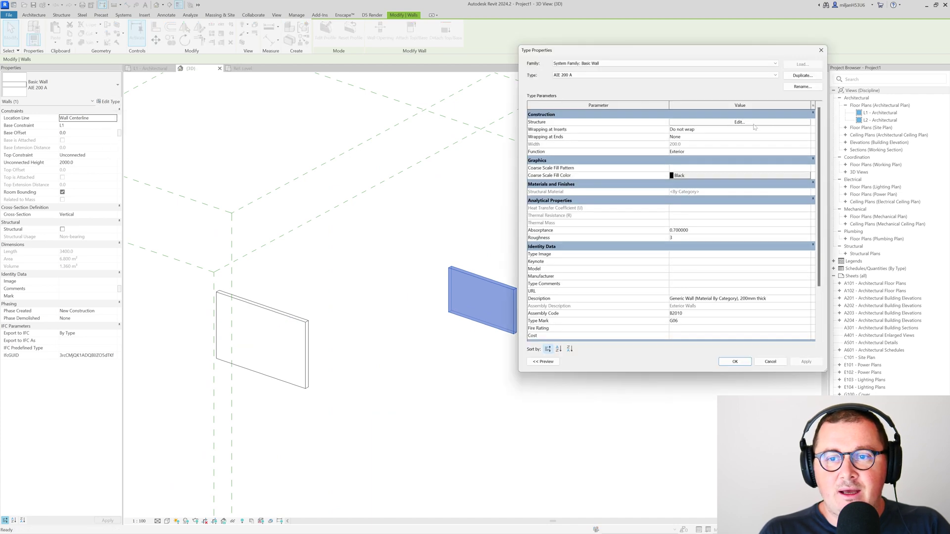
click(759, 124)
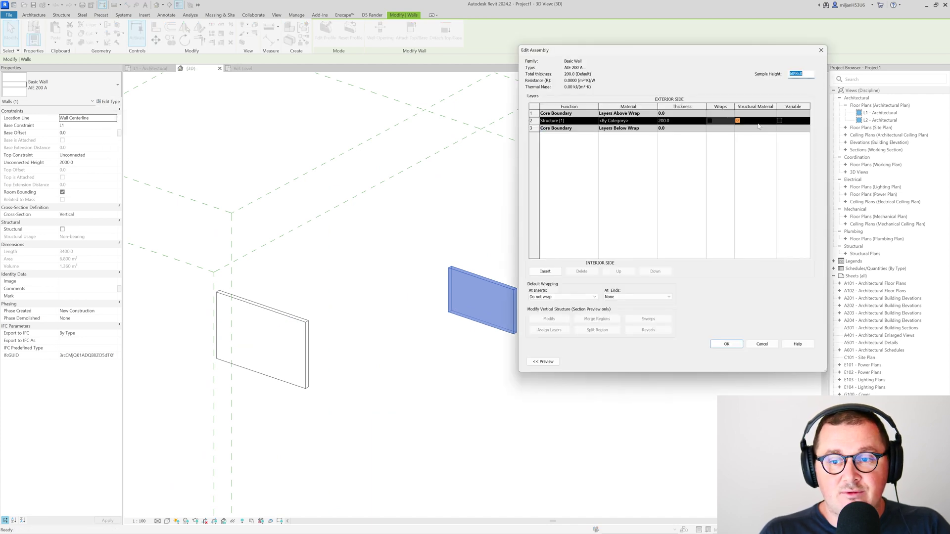
click(557, 363)
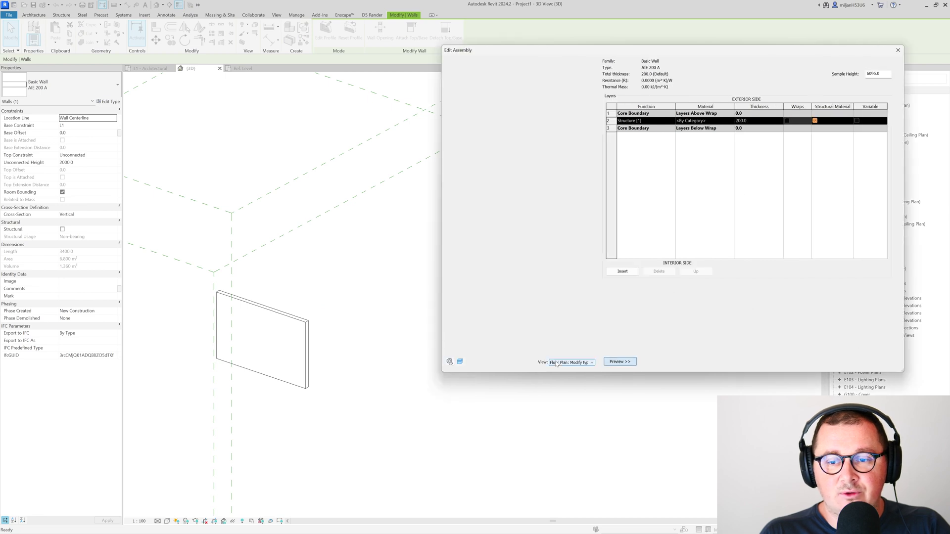
click(568, 363)
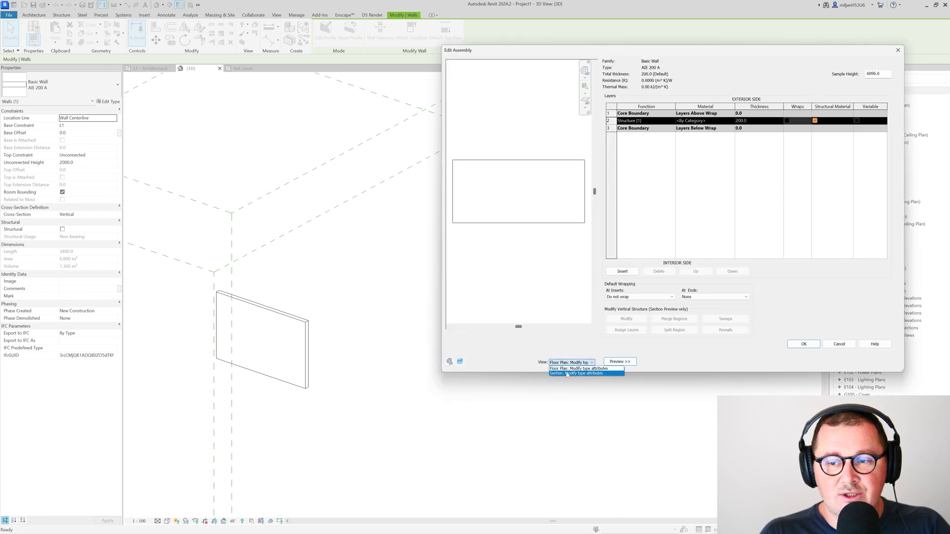
click(567, 374)
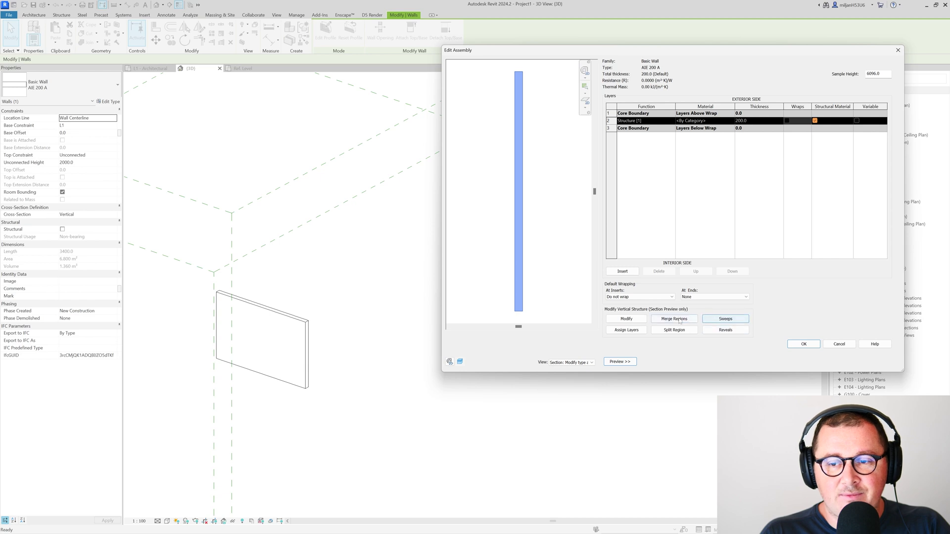
Add a wall sweep to the AIE 200 A type using the Family1 profile.
click(740, 323)
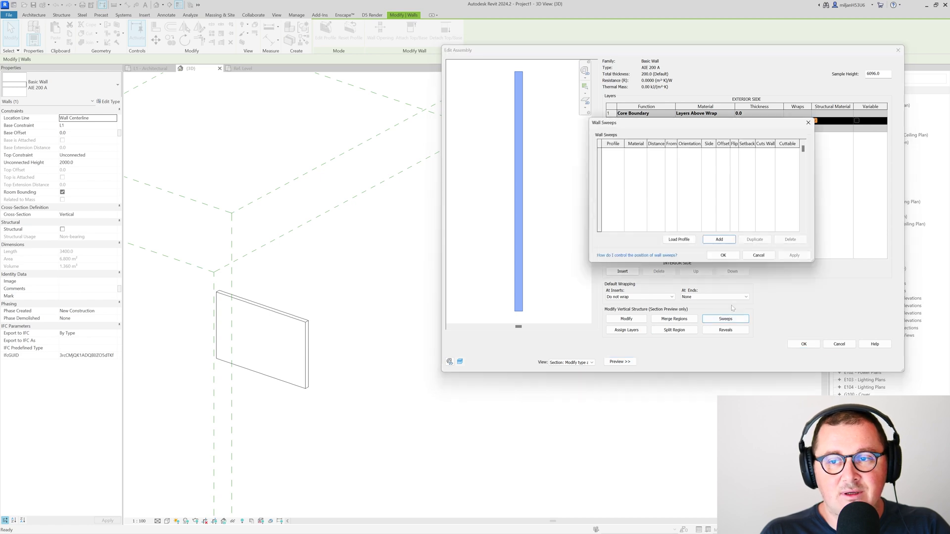
click(720, 241)
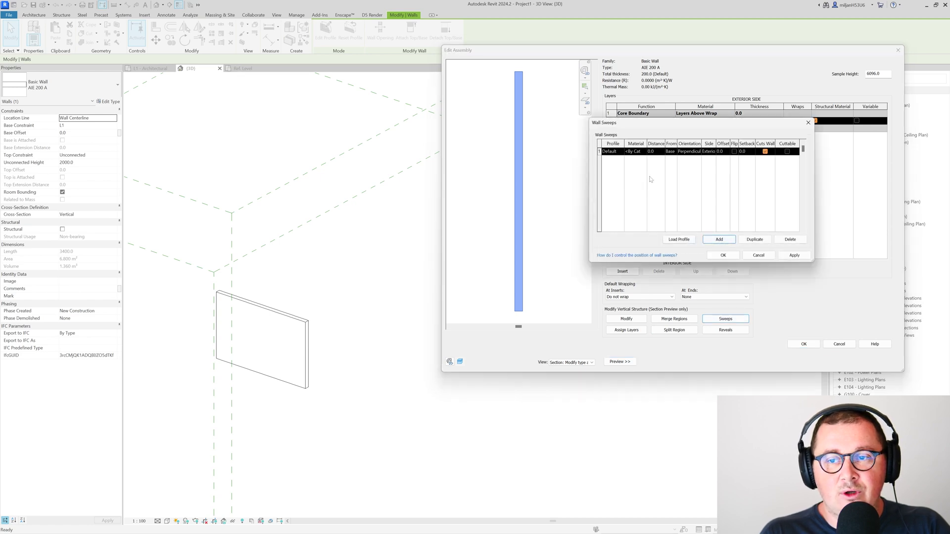
click(623, 153)
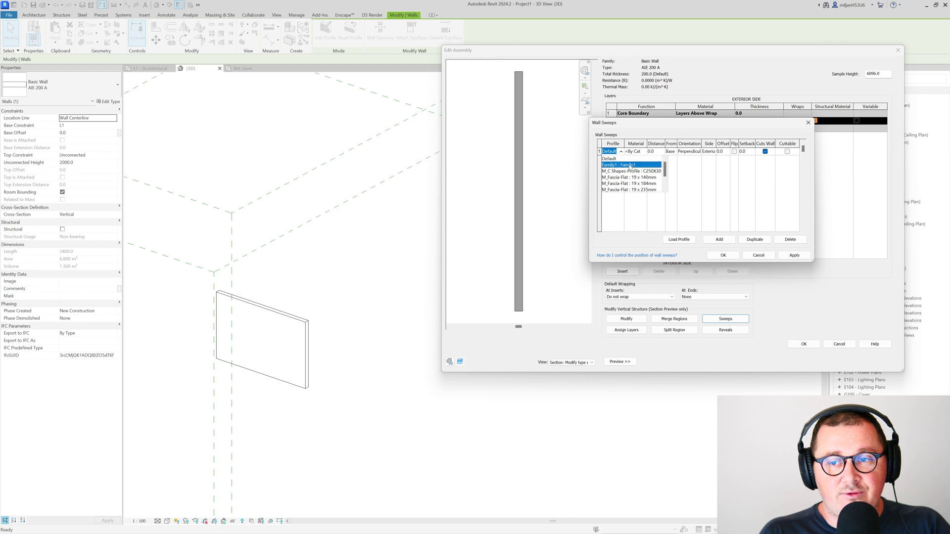
click(631, 164)
Open the material selection for the wall sweep and create a new material.
click(644, 153)
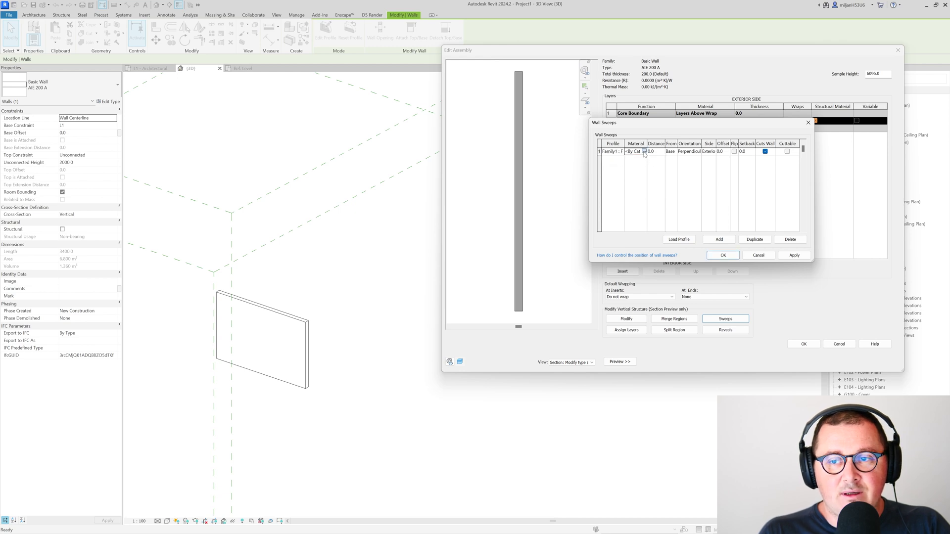
click(643, 151)
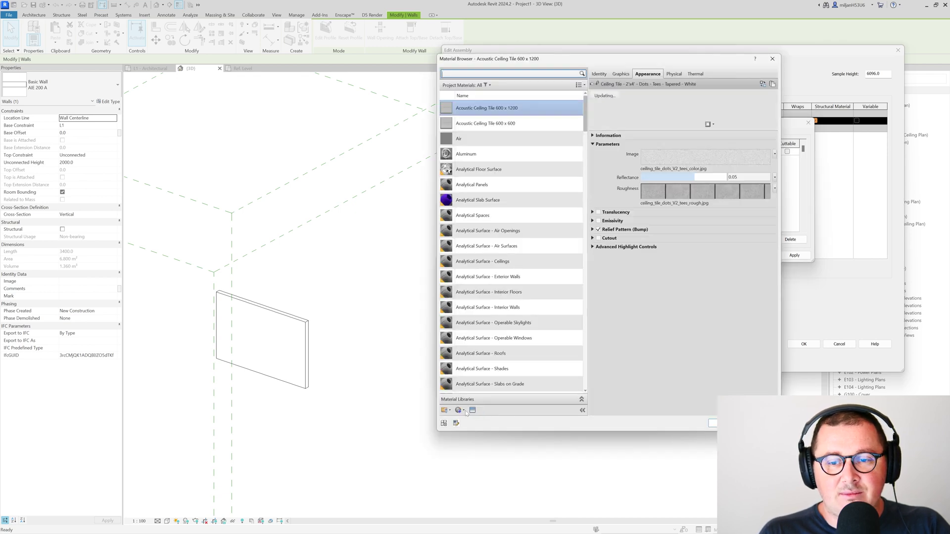
scroll(542, 226, down, 15)
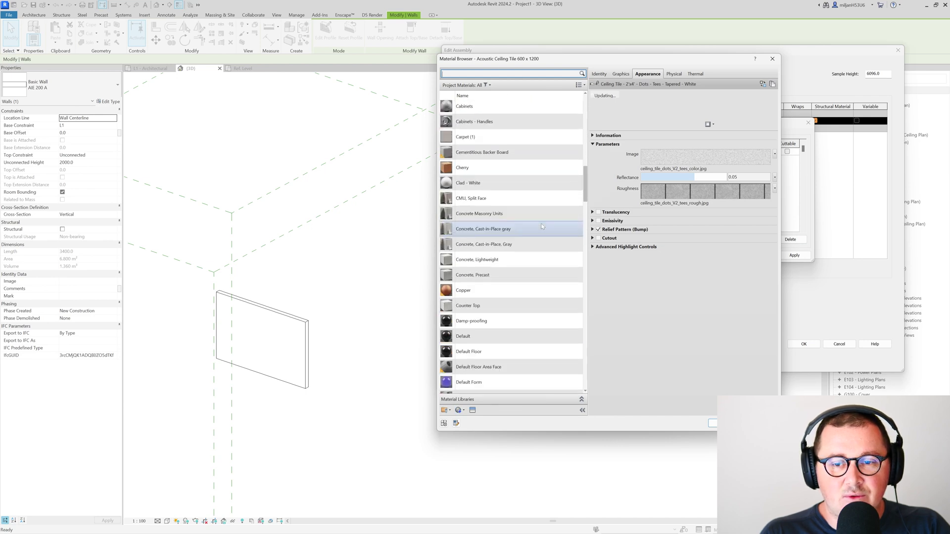
scroll(542, 226, down, 1)
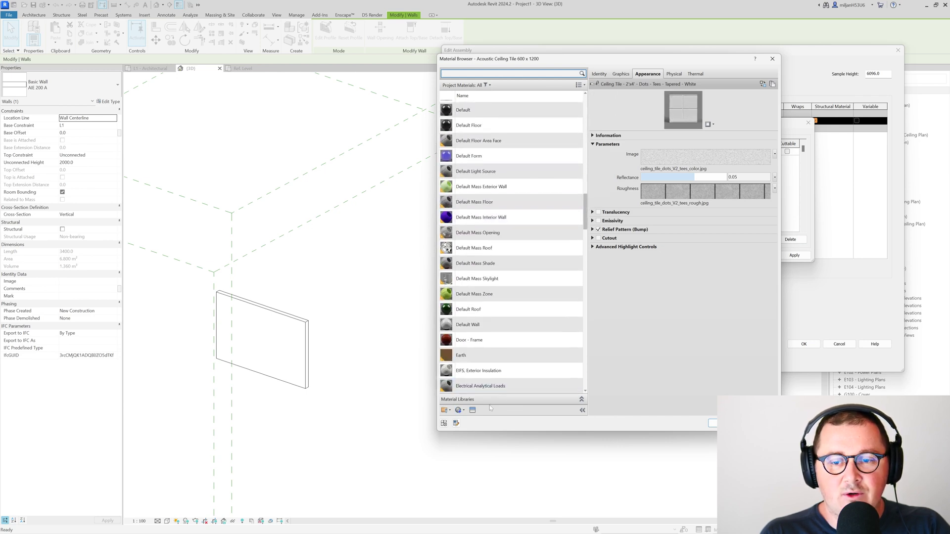
click(462, 411)
click(472, 417)
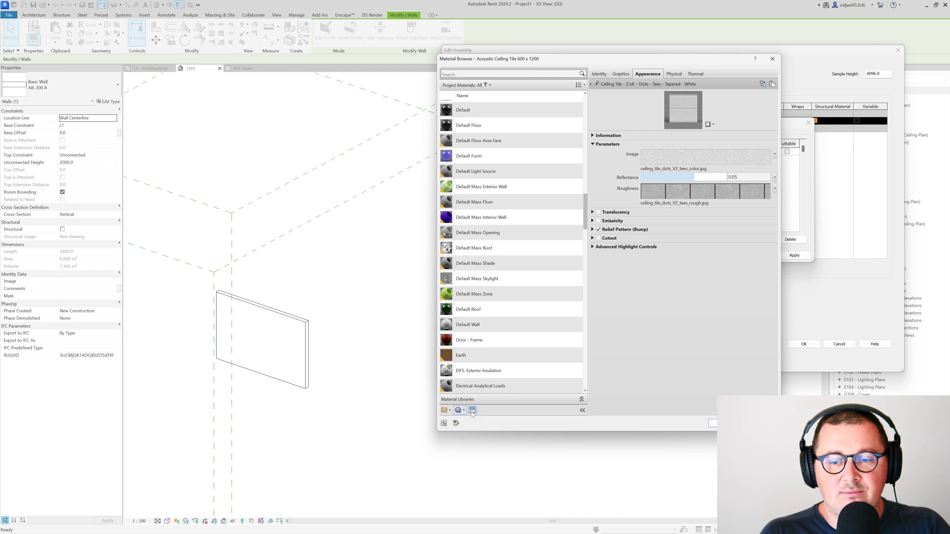
click(464, 411)
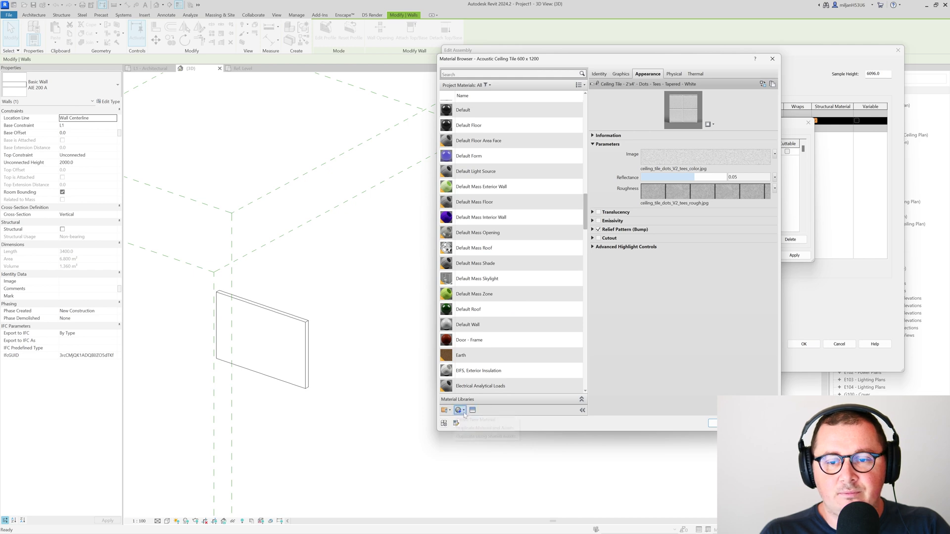
click(477, 419)
Search the appearance assets for stone and marble, and replace the new material's appearance with Coarse Polished - White.
click(473, 410)
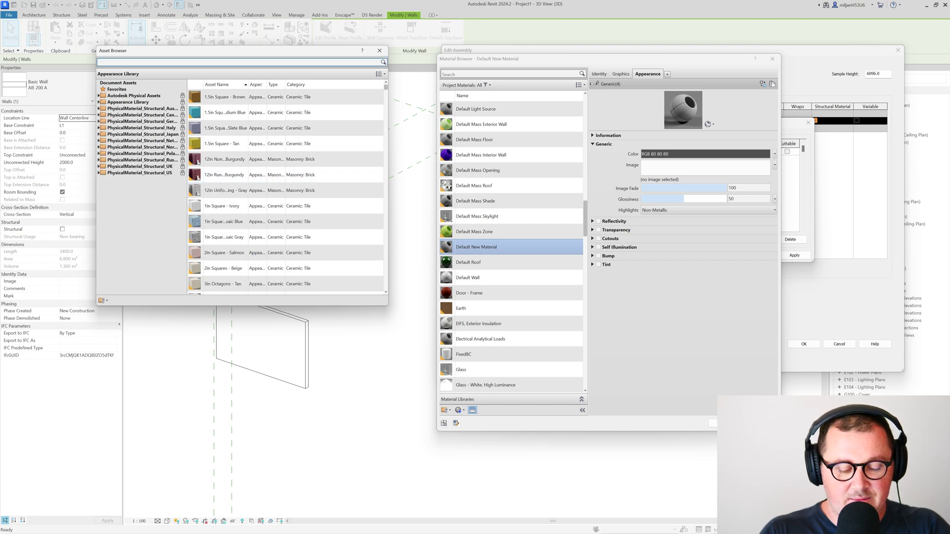
key(Return)
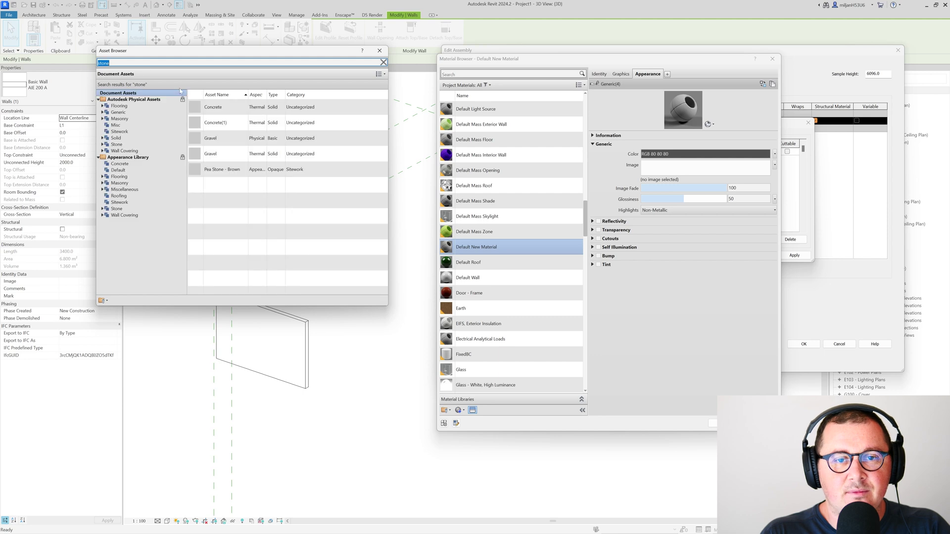
text(marble)
key(Return)
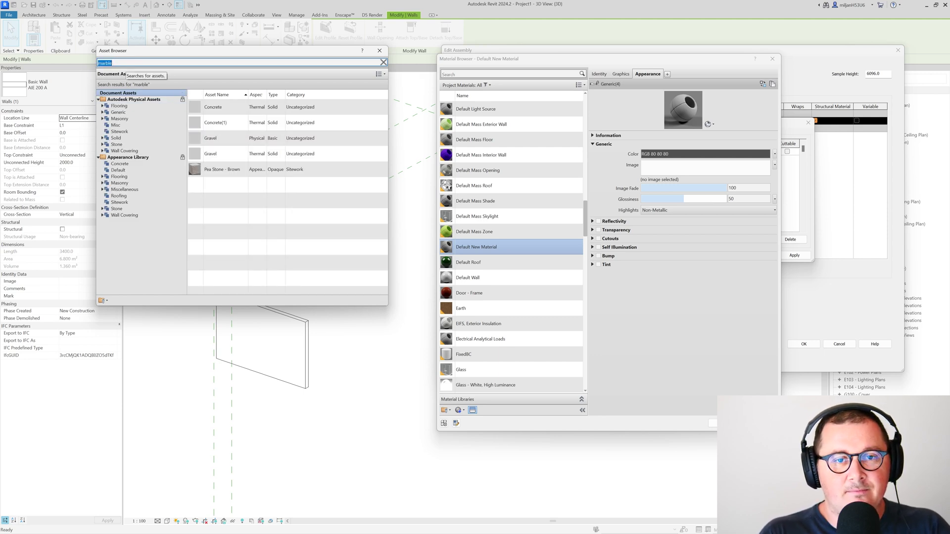
click(131, 100)
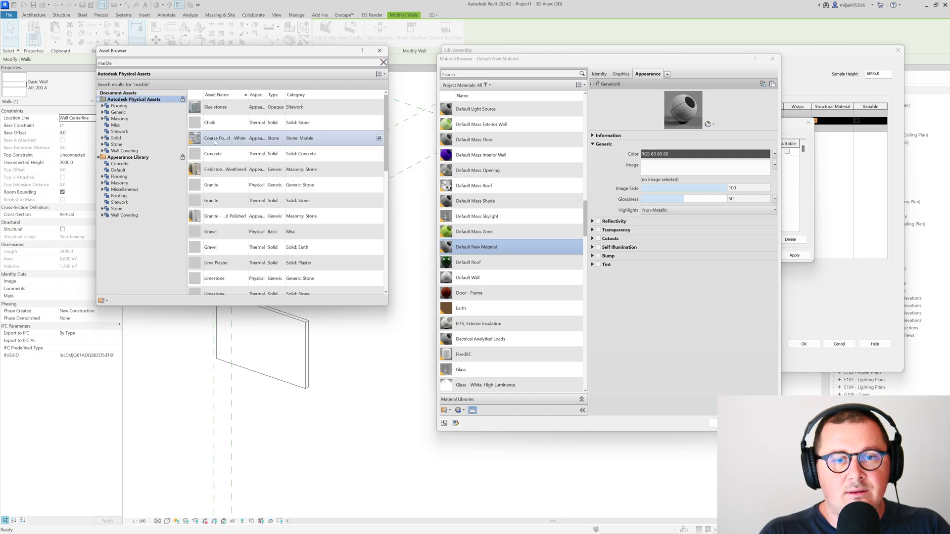
click(379, 138)
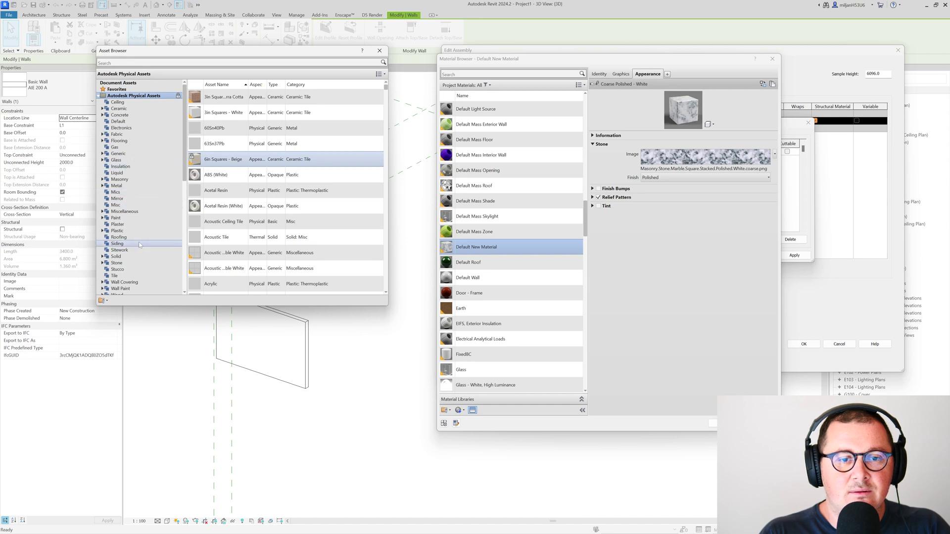
Replace the new material's appearance with Quartz - White from the Stone assets and close the asset library.
click(117, 263)
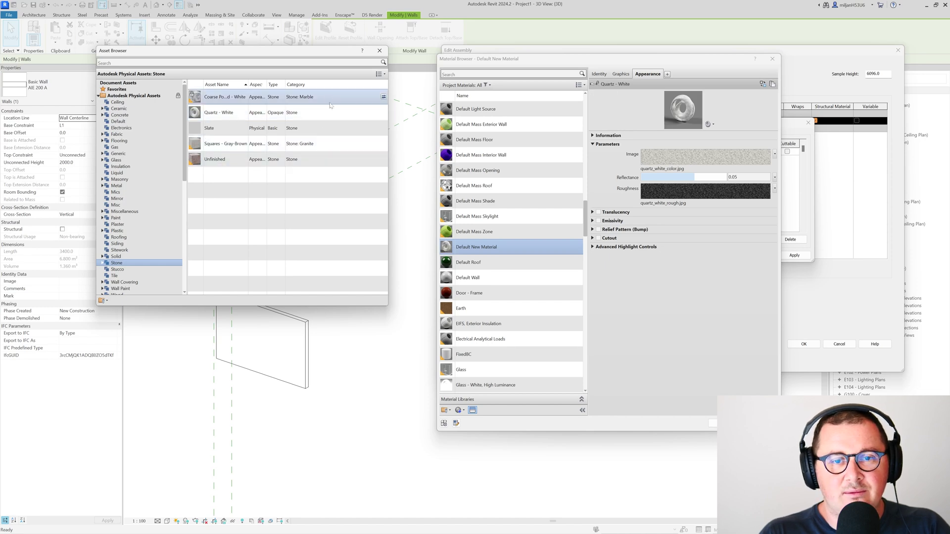
click(386, 53)
scroll(510, 247, up, 1)
Name the new material AIE A and assign it to the wall sweep.
click(600, 74)
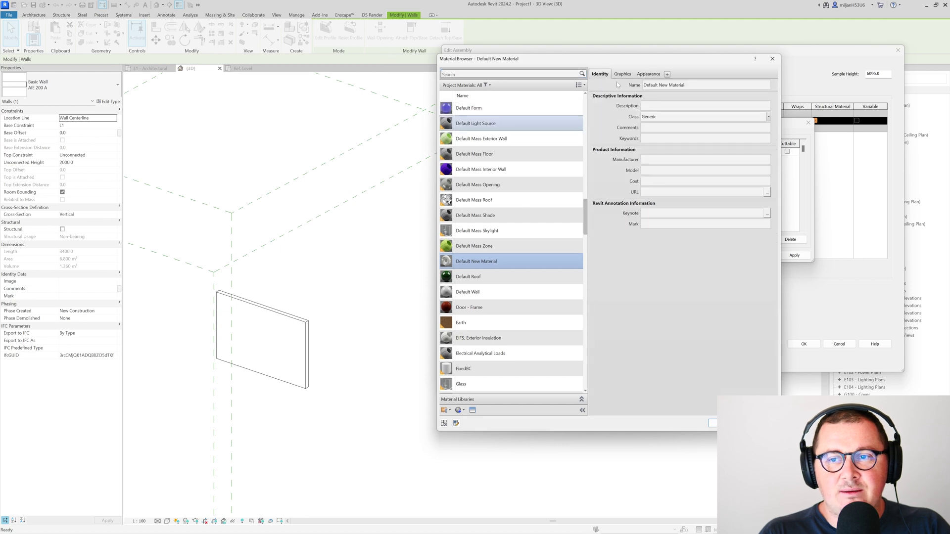
click(706, 85)
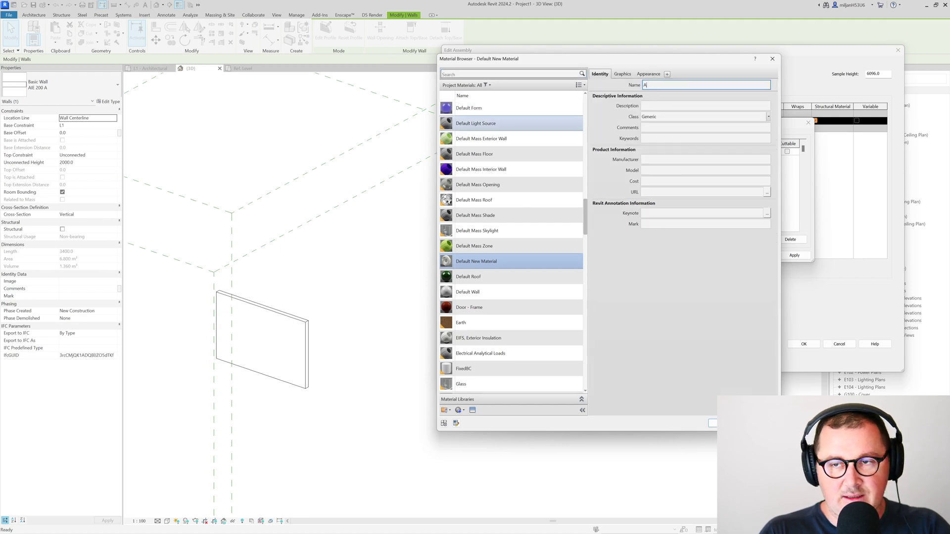
text(AIE A)
key(Return)
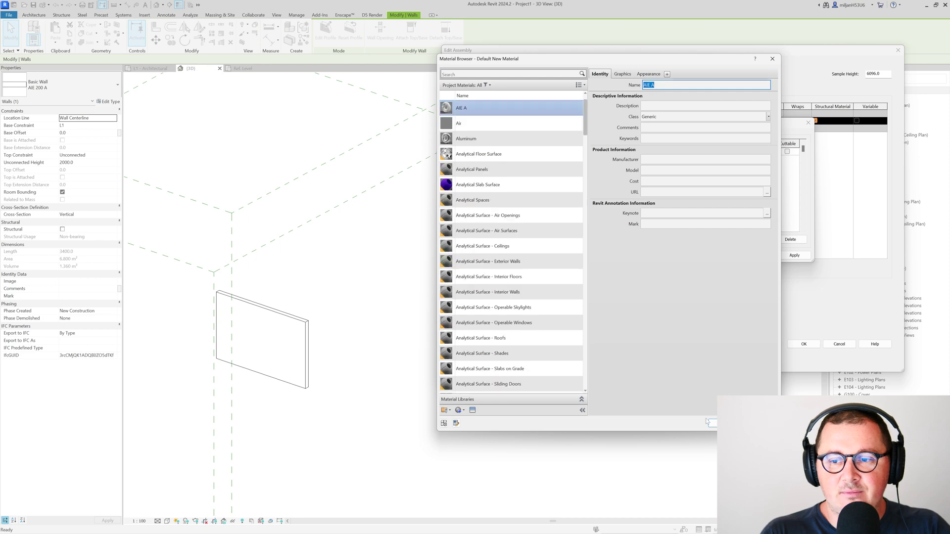
scroll(512, 381, down, 1)
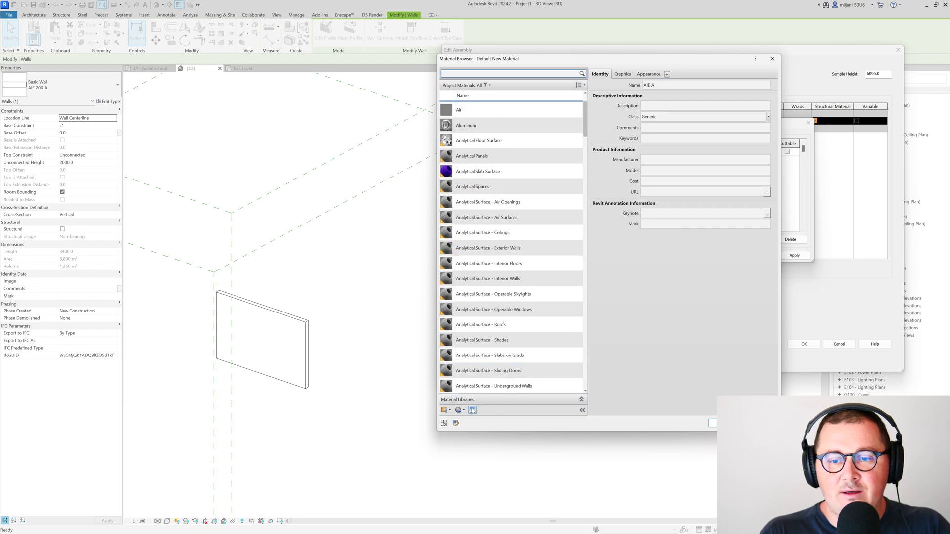
click(464, 412)
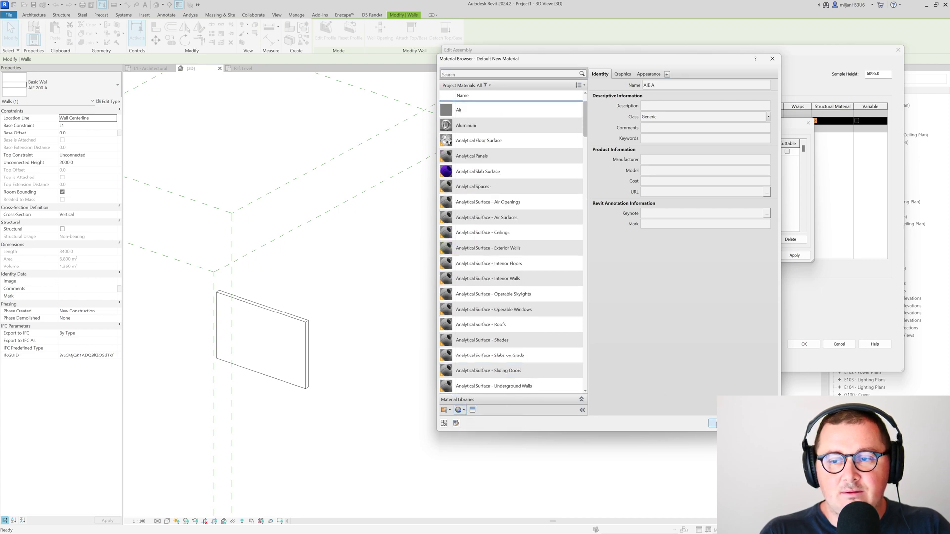
click(712, 423)
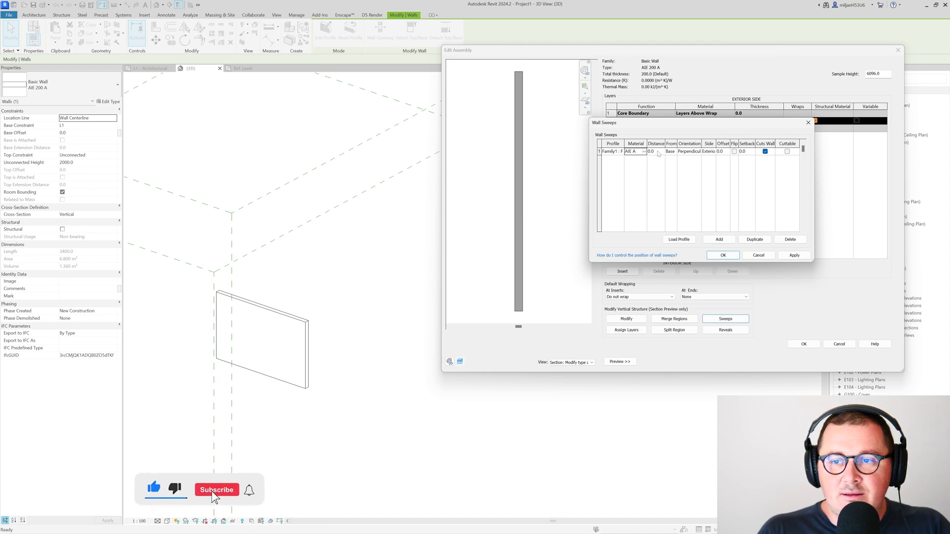
Measure the wall sweep's position from the top of the wall and accept the sweep settings.
click(673, 153)
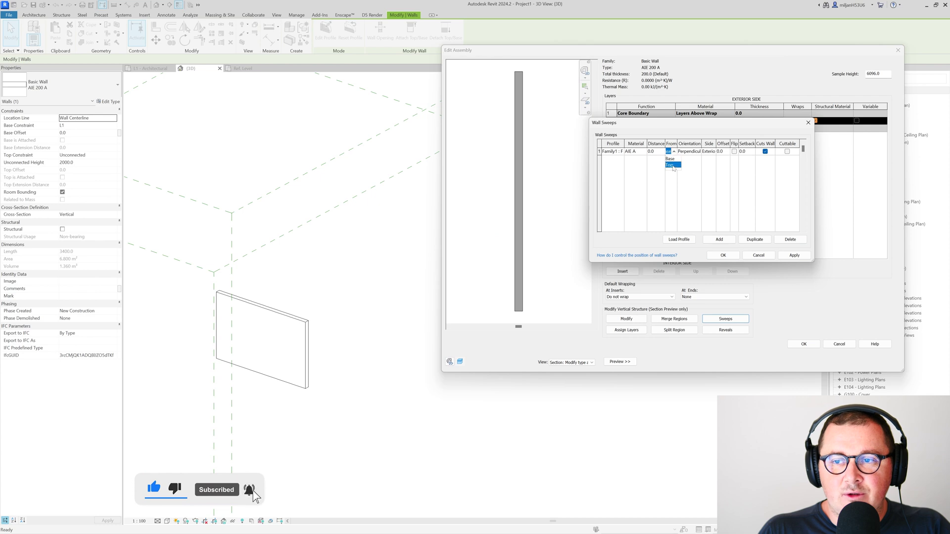
click(672, 165)
click(794, 255)
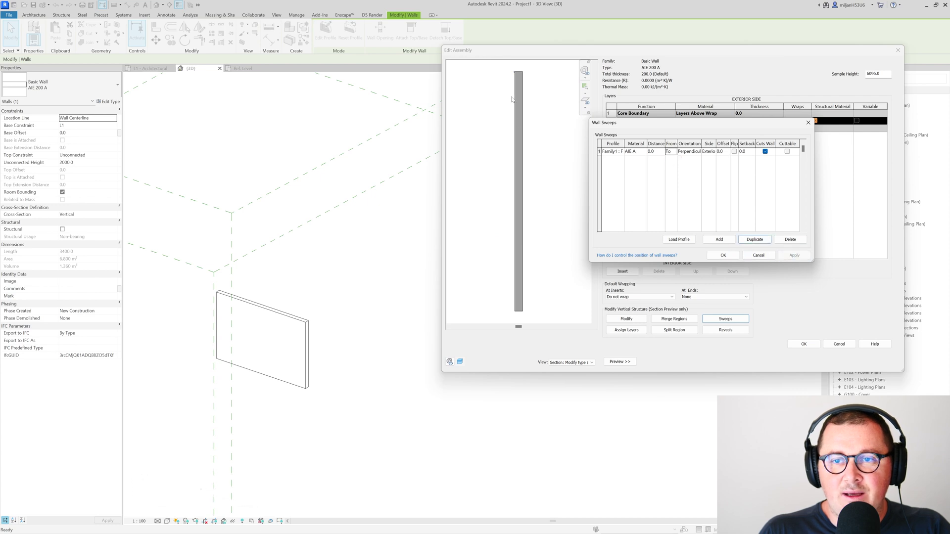
click(880, 73)
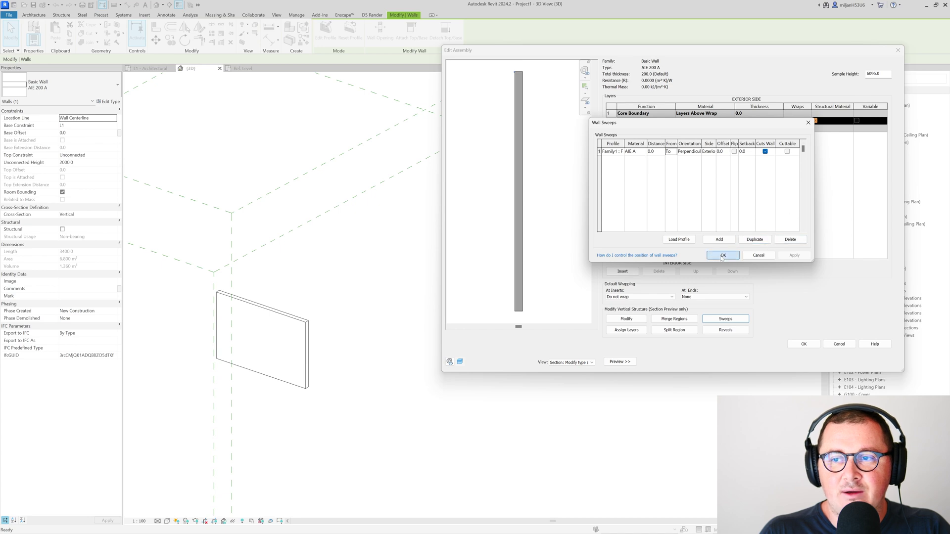
click(723, 255)
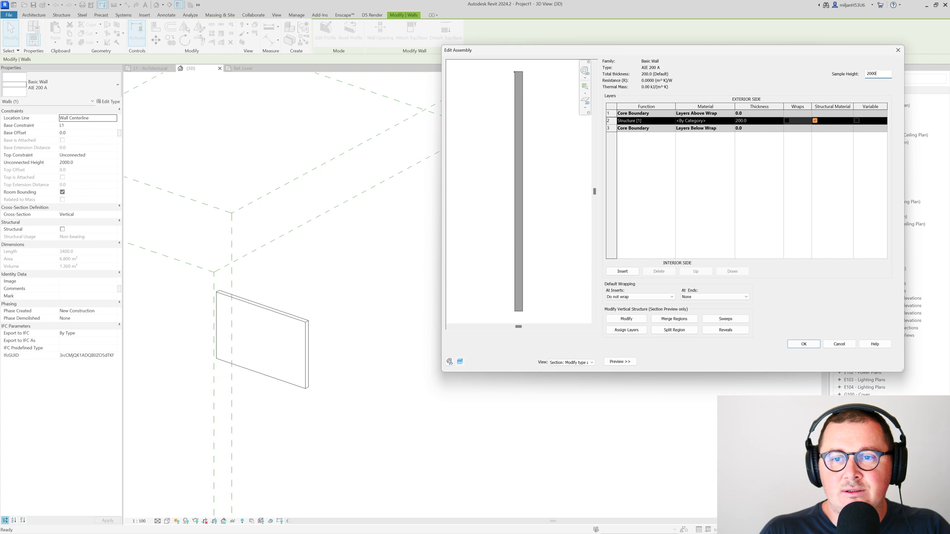
Set the sample height to 2000, check the sweep in the section preview, and accept the AIE 200 A wall type changes.
click(531, 254)
scroll(528, 255, up, 5)
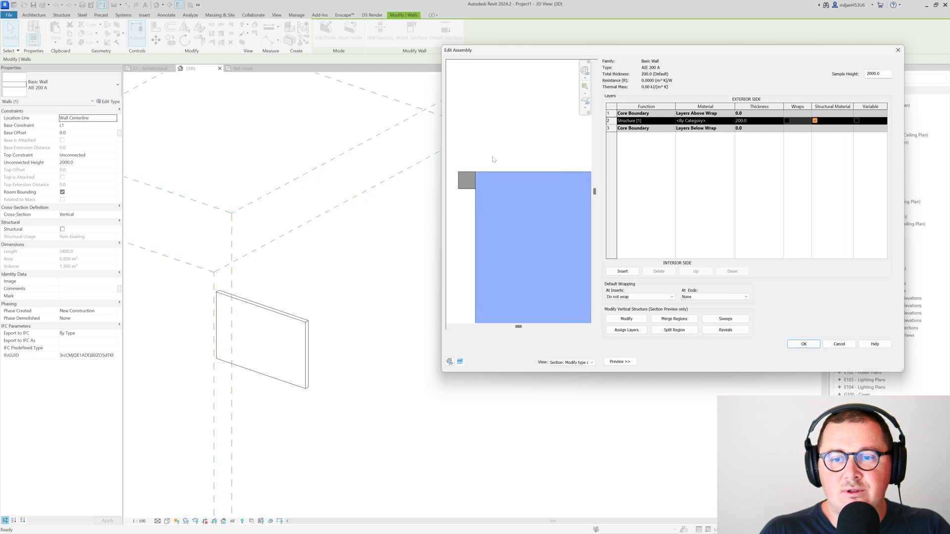
middle_drag(493, 159, 530, 162)
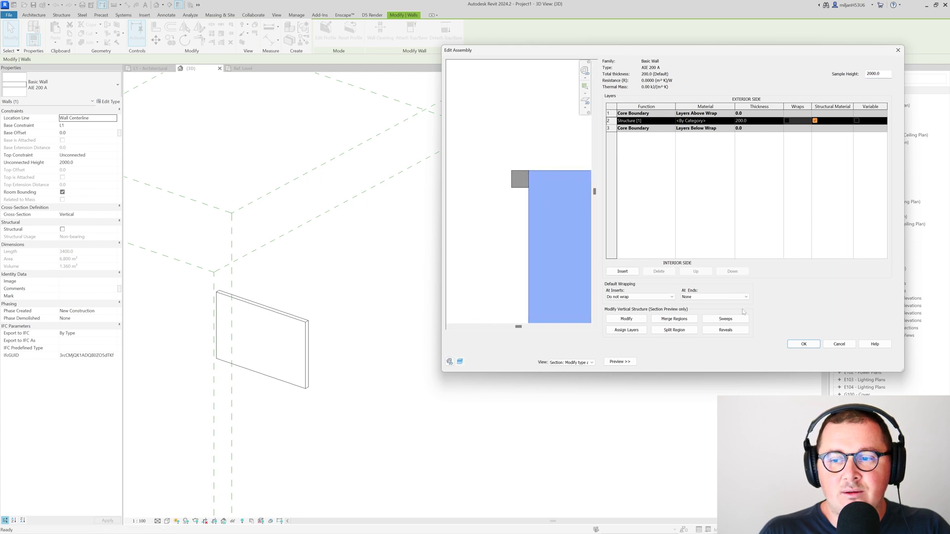
click(803, 343)
click(809, 362)
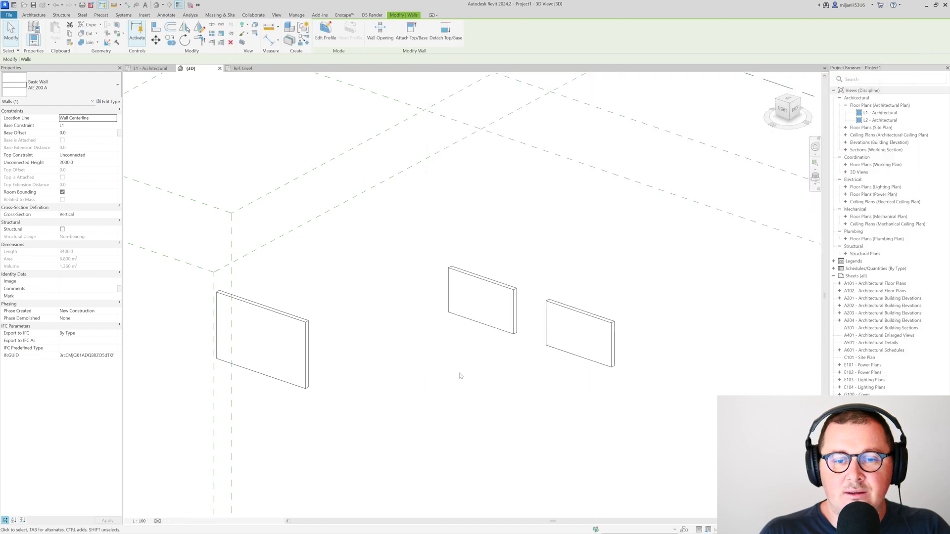
Examine the sweep up close on the stacked wall and on the AIE 200 A wall in the 3D view.
click(385, 365)
scroll(247, 376, up, 5)
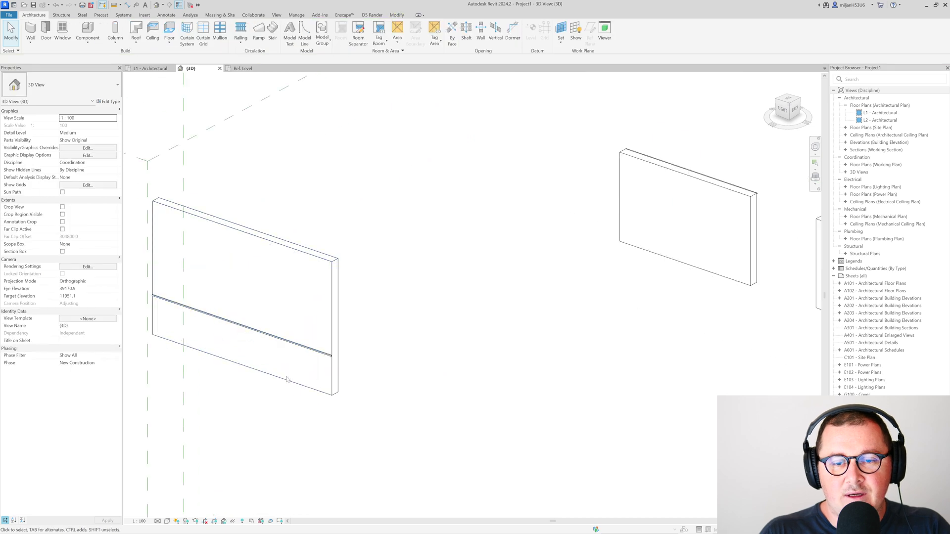
scroll(428, 351, up, 3)
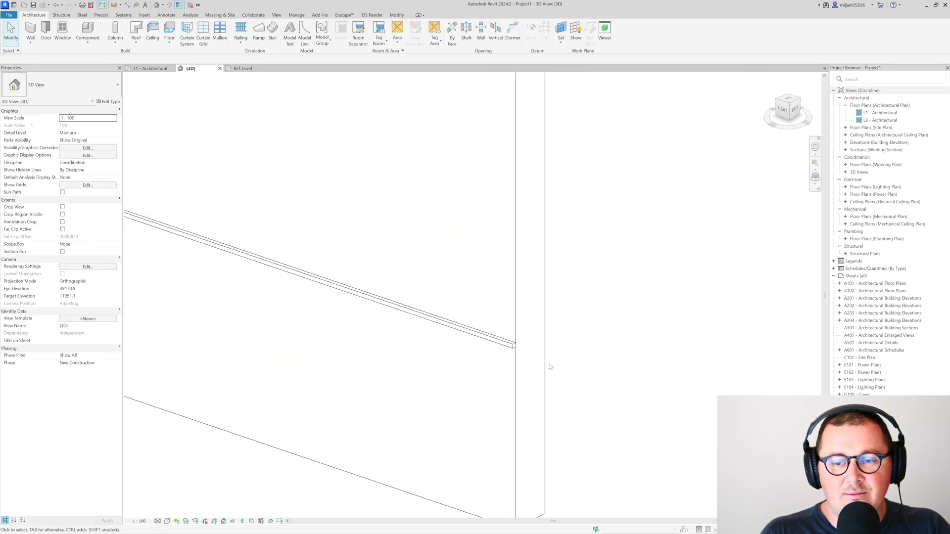
scroll(564, 362, down, 3)
scroll(399, 393, down, 2)
scroll(515, 376, down, 4)
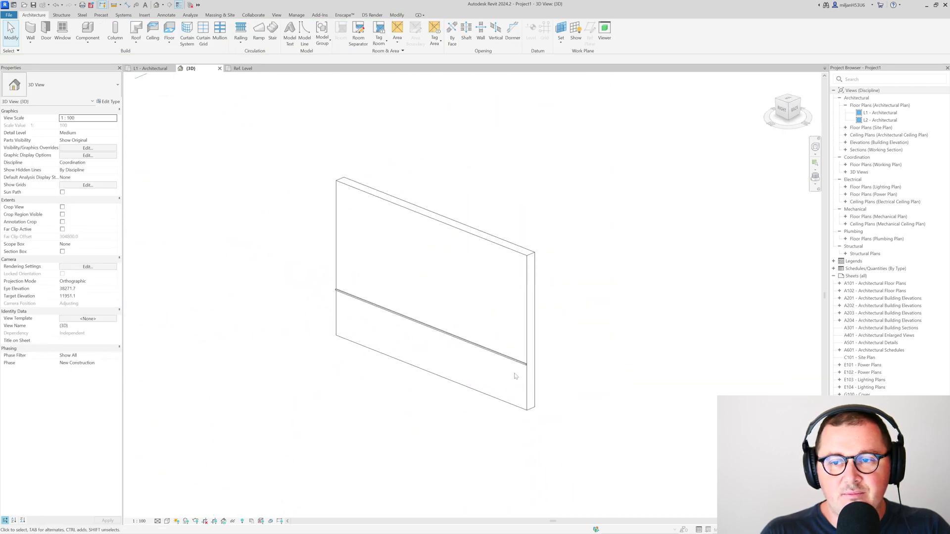
click(623, 259)
key(Escape)
scroll(614, 247, up, 5)
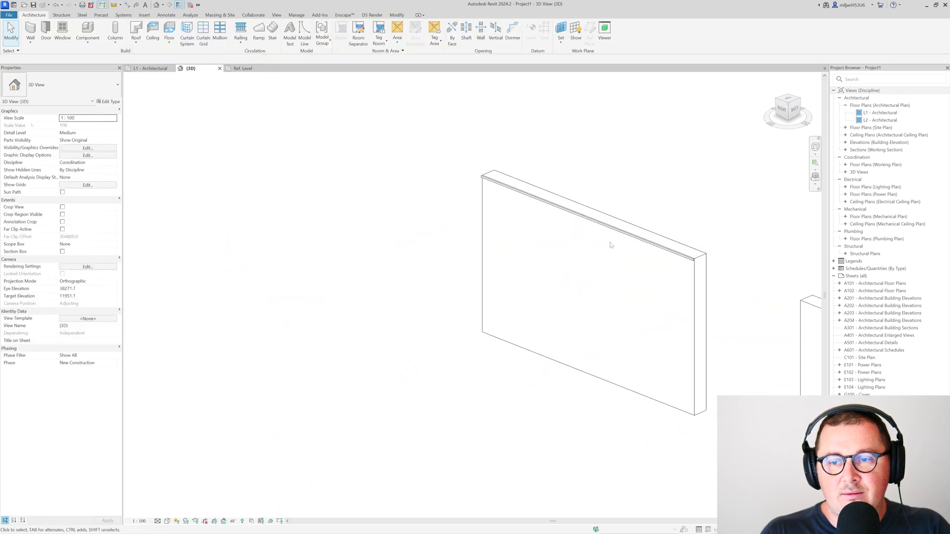
Lower the top edge of the AIE 200 A wall to an unconnected height of about 1865 mm and deselect the wall.
click(662, 241)
scroll(663, 242, down, 2)
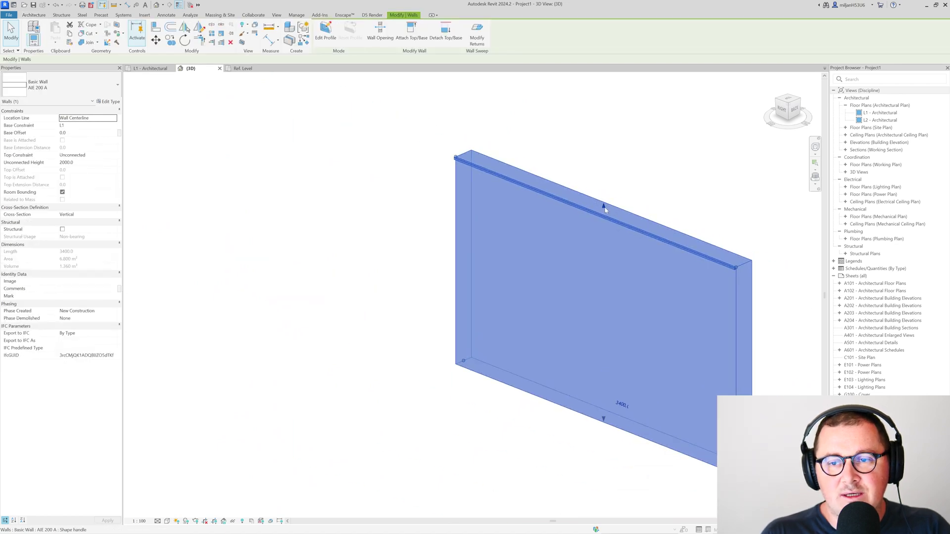
drag(605, 266, 605, 218)
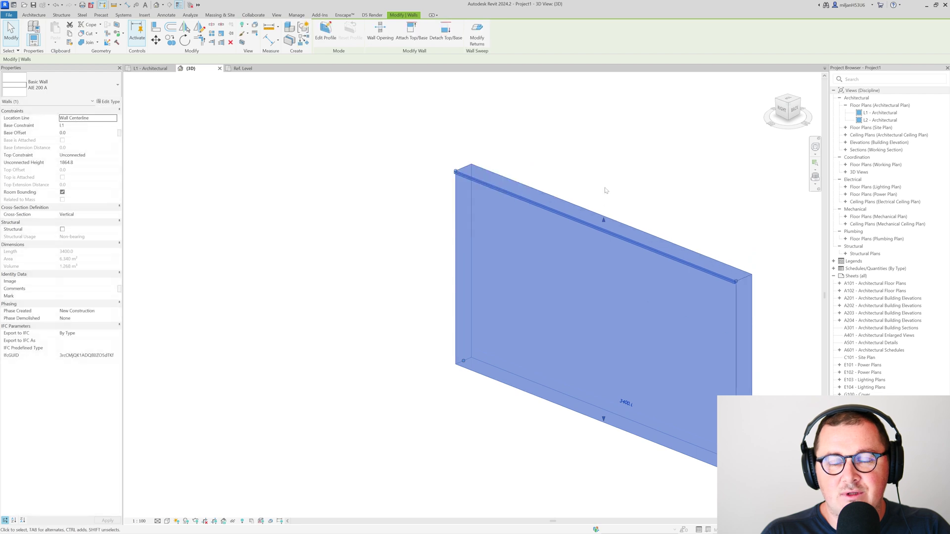
scroll(606, 189, down, 3)
scroll(611, 209, up, 3)
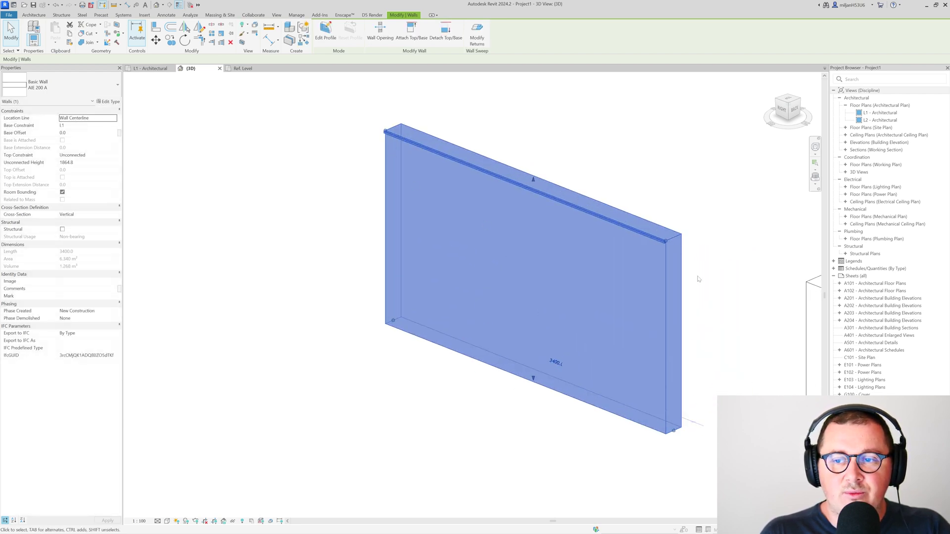
scroll(570, 185, down, 6)
click(361, 287)
Start a wall sweep on the stacked wall and duplicate the Cornice sweep type as AIE A.
shift+middle_drag(360, 287, 416, 305)
shift+middle_drag(313, 305, 488, 310)
scroll(254, 285, up, 3)
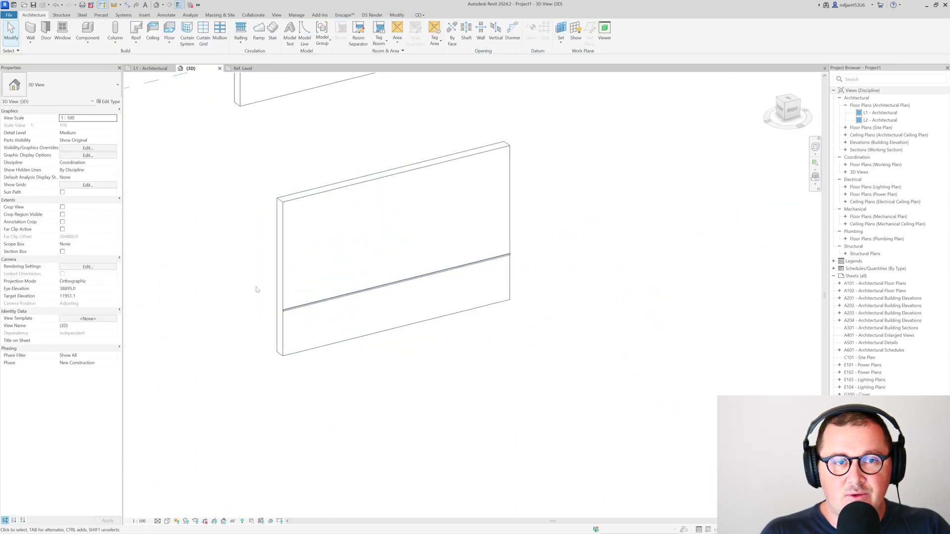
click(31, 42)
click(51, 103)
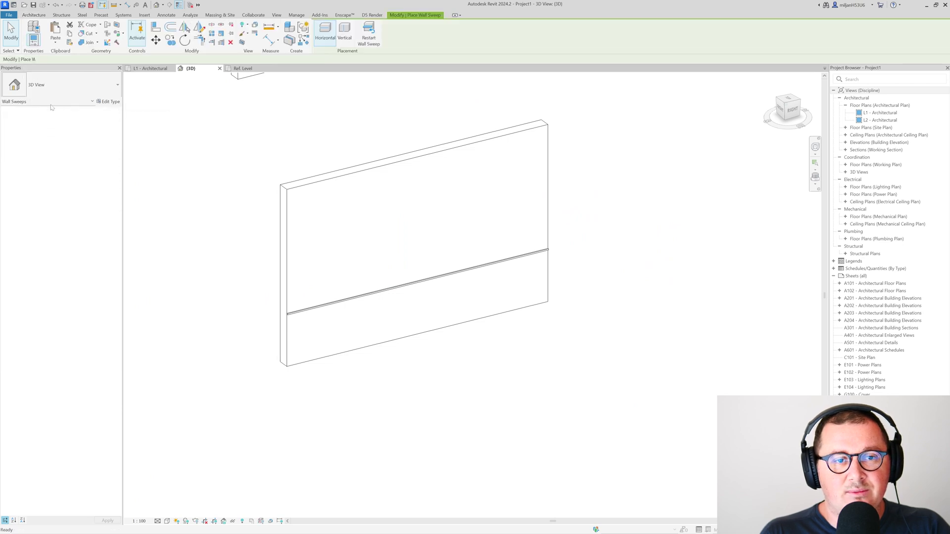
click(109, 102)
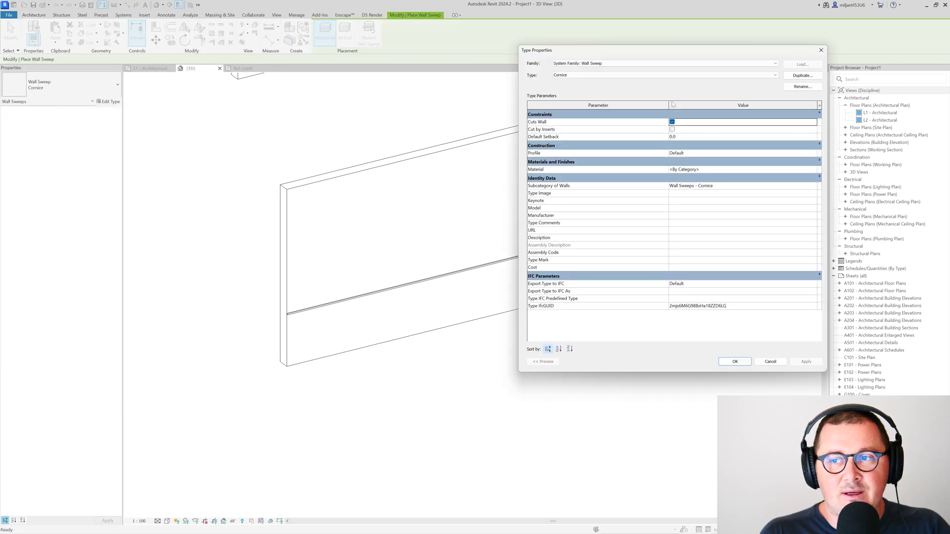
click(798, 77)
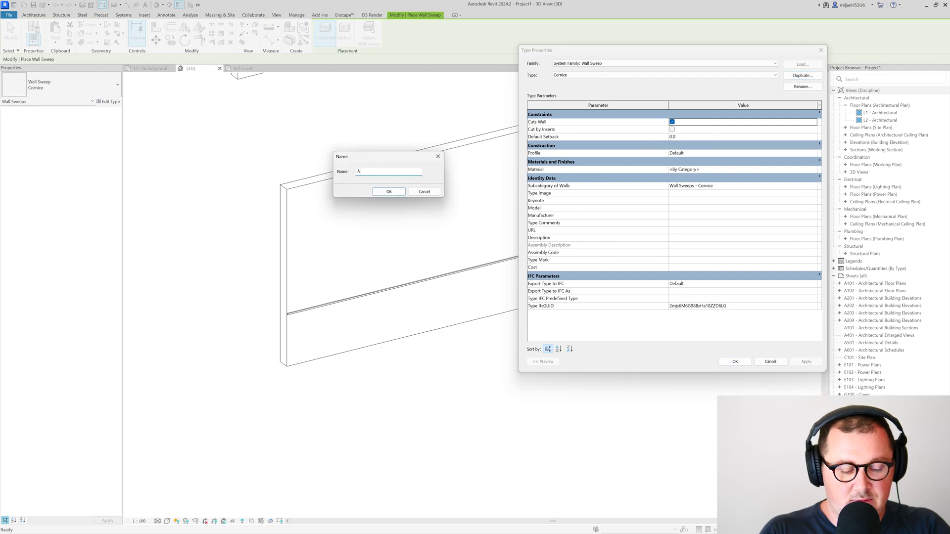
key(Return)
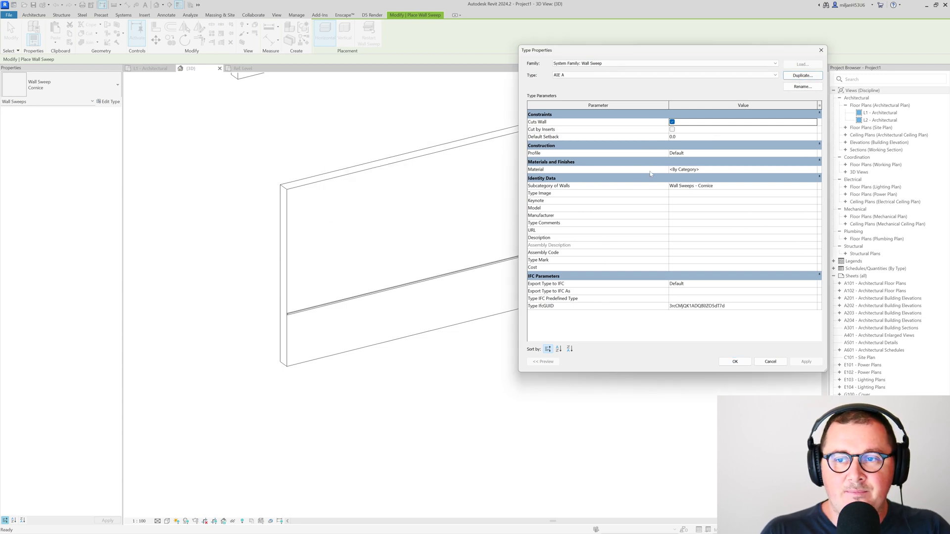
Set the AIE A sweep type's profile to Family1 : Family1 and its material to AIE A.
click(814, 153)
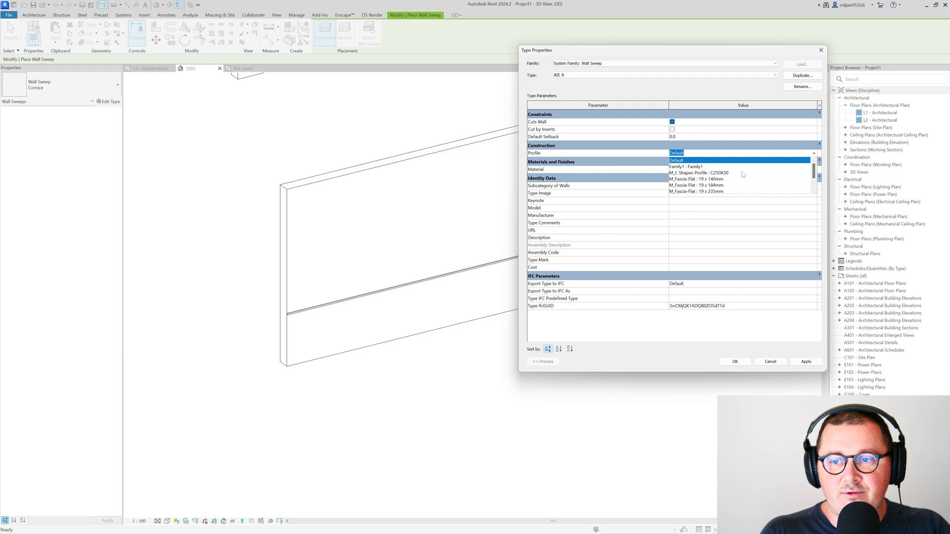
click(698, 167)
click(806, 169)
click(815, 169)
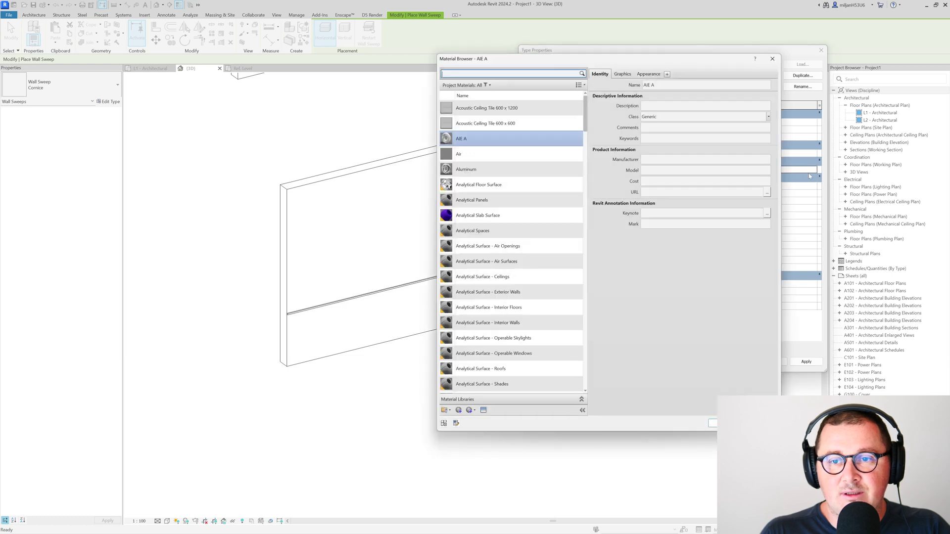
click(722, 423)
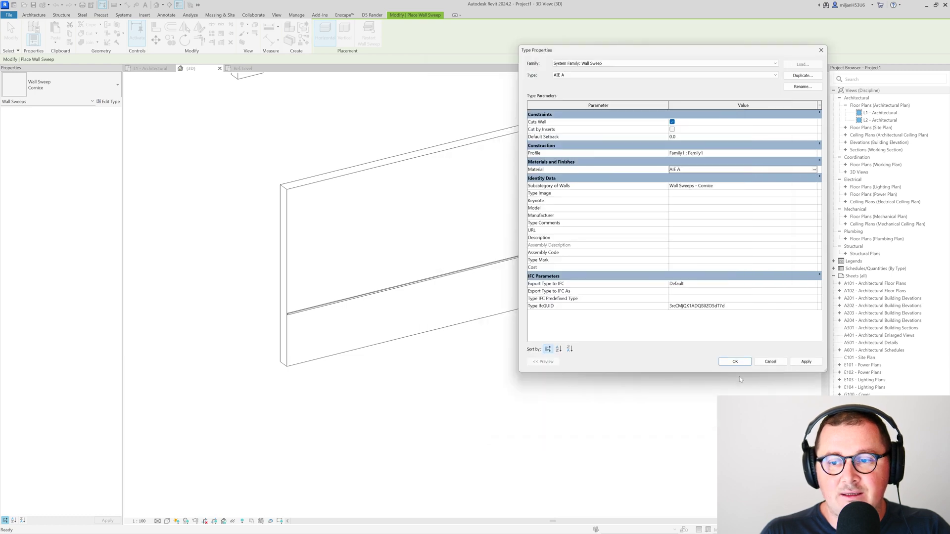
click(735, 361)
Place four vertical AIE A wall sweeps side by side on the stacked wall, below its horizontal sweep.
scroll(399, 346, up, 3)
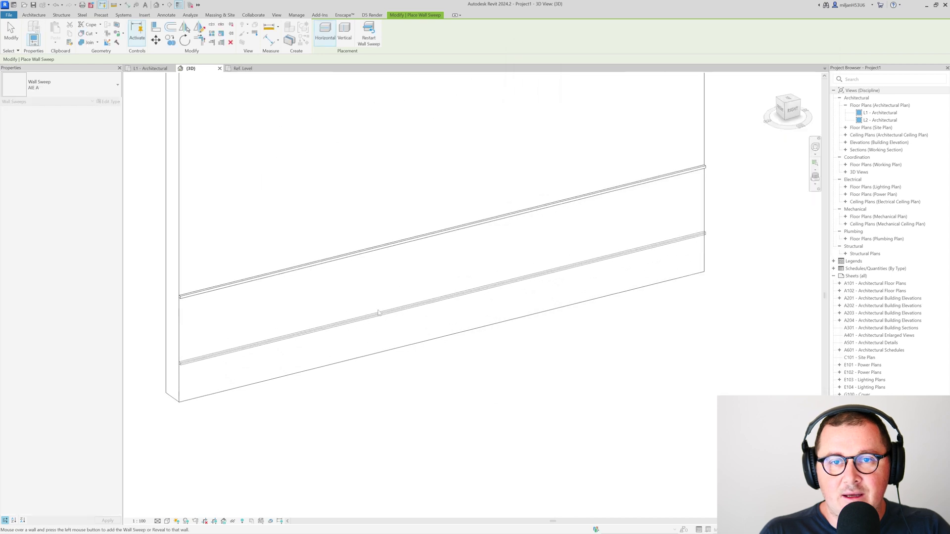
click(347, 31)
click(355, 307)
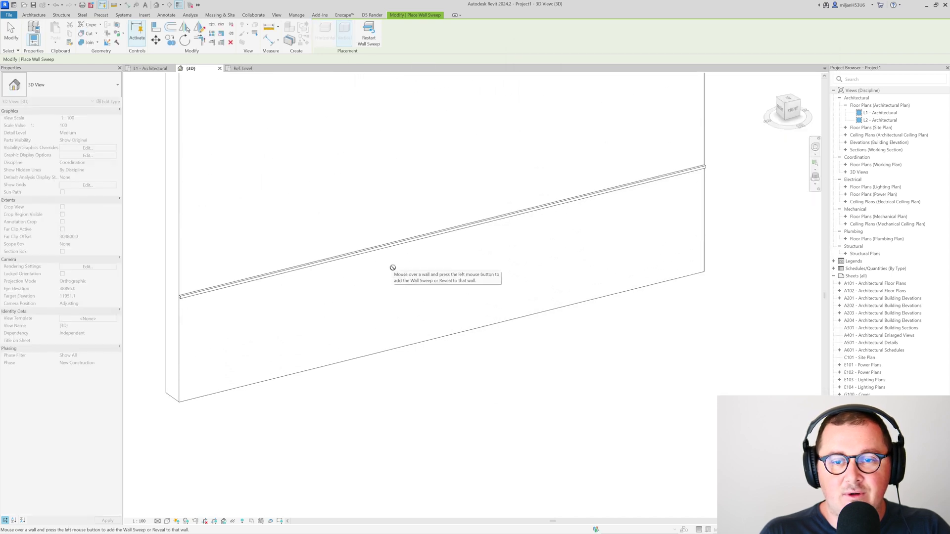
key(Escape)
click(355, 269)
key(c)
key(s)
click(397, 270)
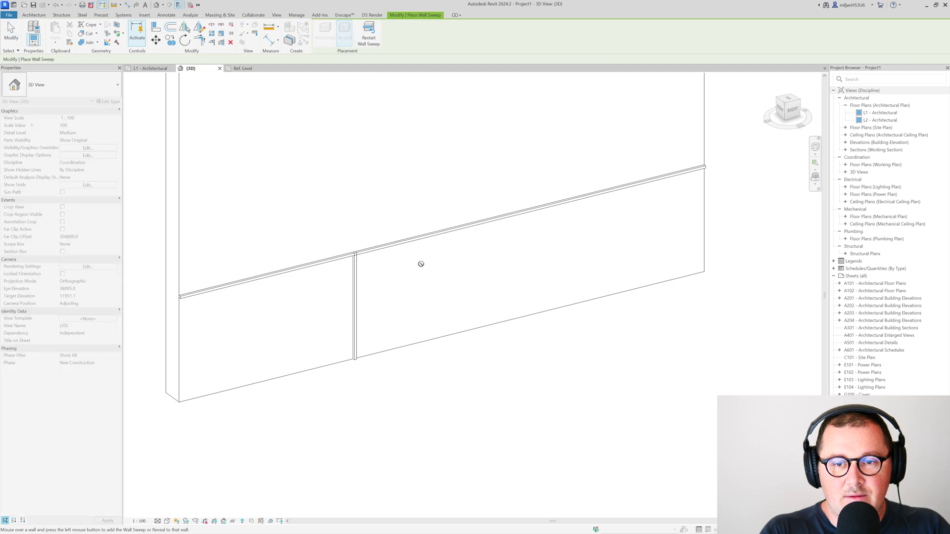
key(Escape)
click(399, 272)
key(c)
key(s)
click(497, 251)
key(Escape)
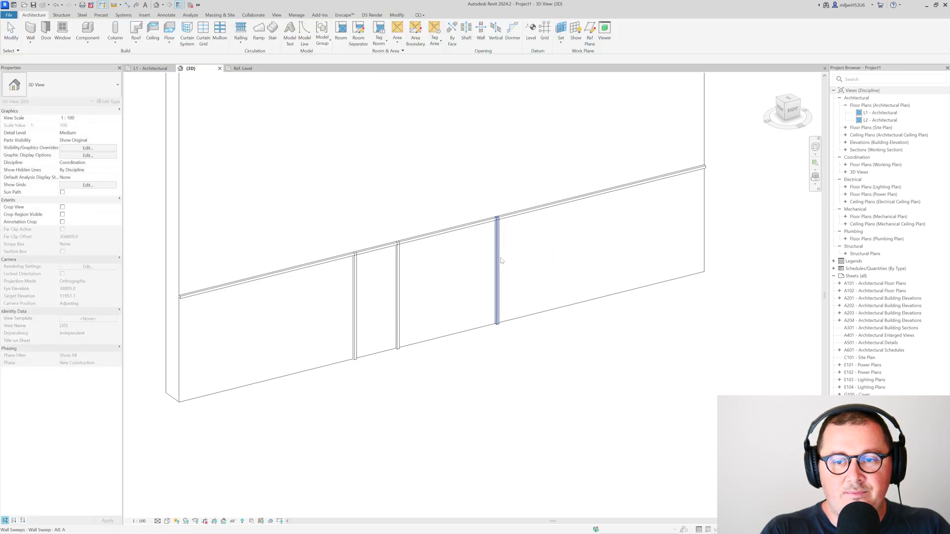
click(497, 258)
key(Return)
click(528, 250)
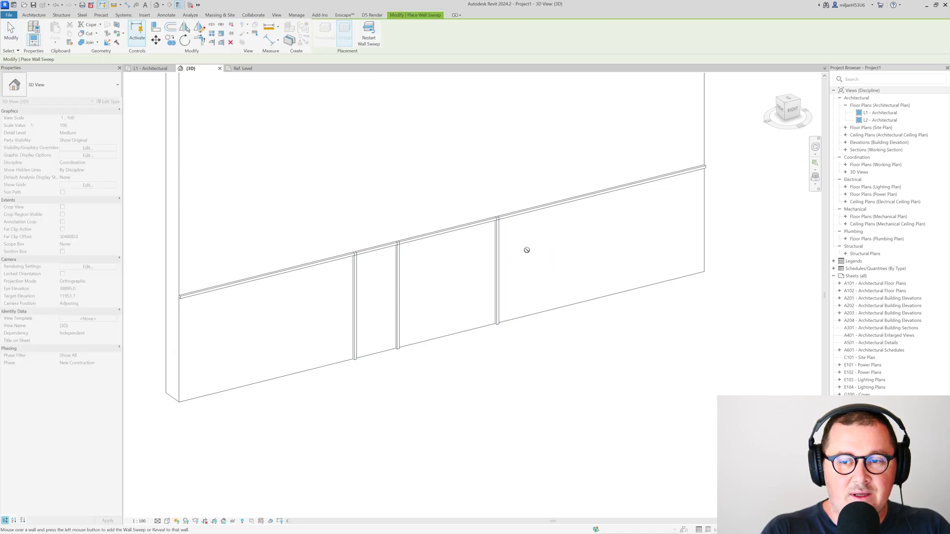
key(Escape)
middle_drag(556, 249, 598, 318)
scroll(491, 284, down, 1)
middle_drag(437, 323, 374, 321)
scroll(547, 311, down, 4)
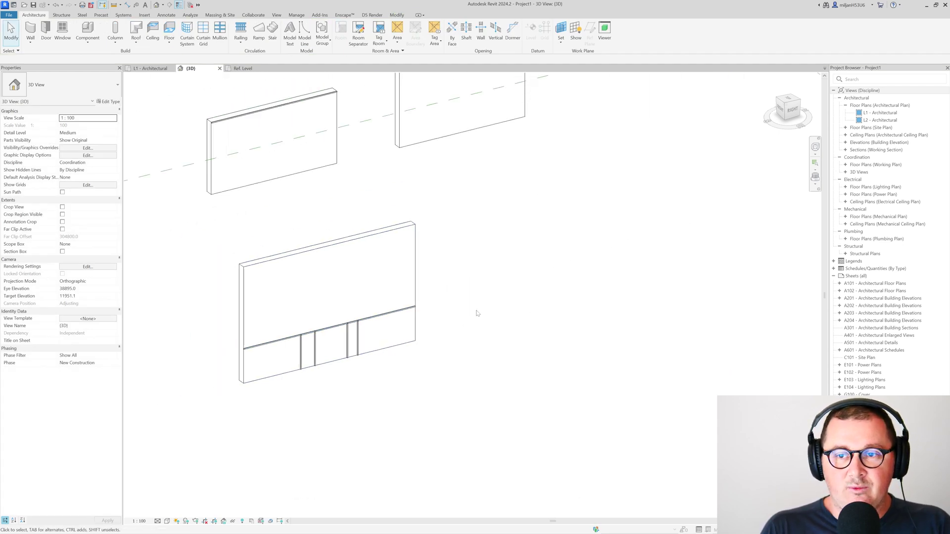
Set the 3D view's visual style to Textures.
click(167, 521)
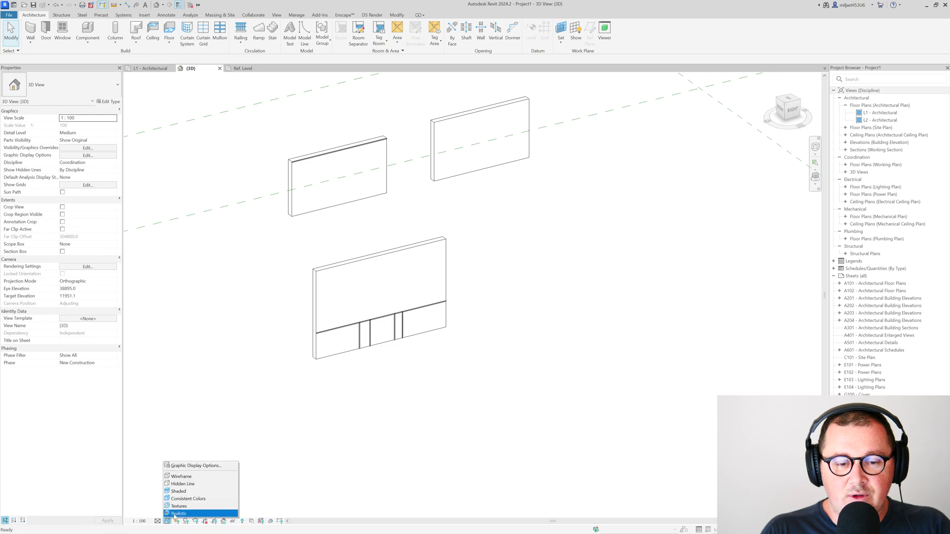
click(208, 498)
scroll(347, 323, up, 5)
scroll(326, 319, down, 5)
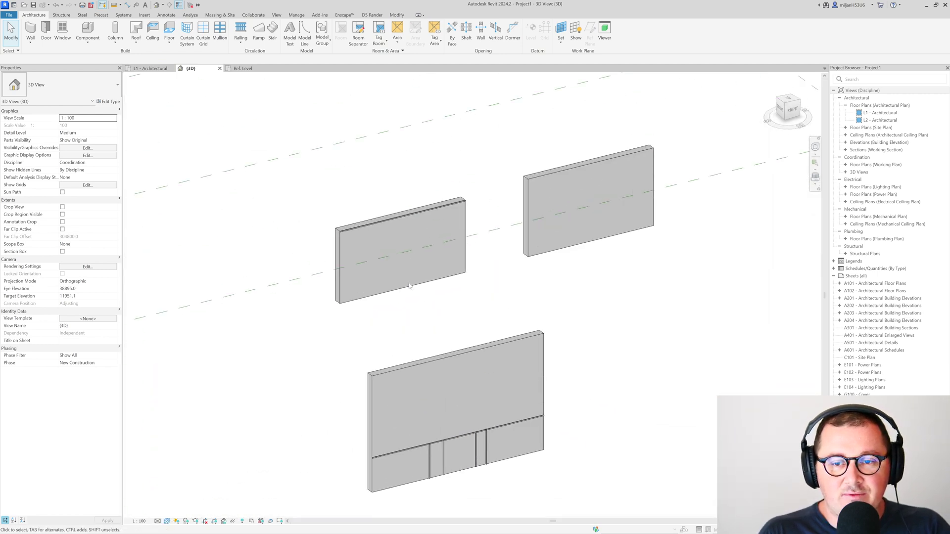
Assign the AIE A material to the structure layer of the AIE 200 A wall type.
click(409, 286)
scroll(282, 225, up, 2)
click(112, 102)
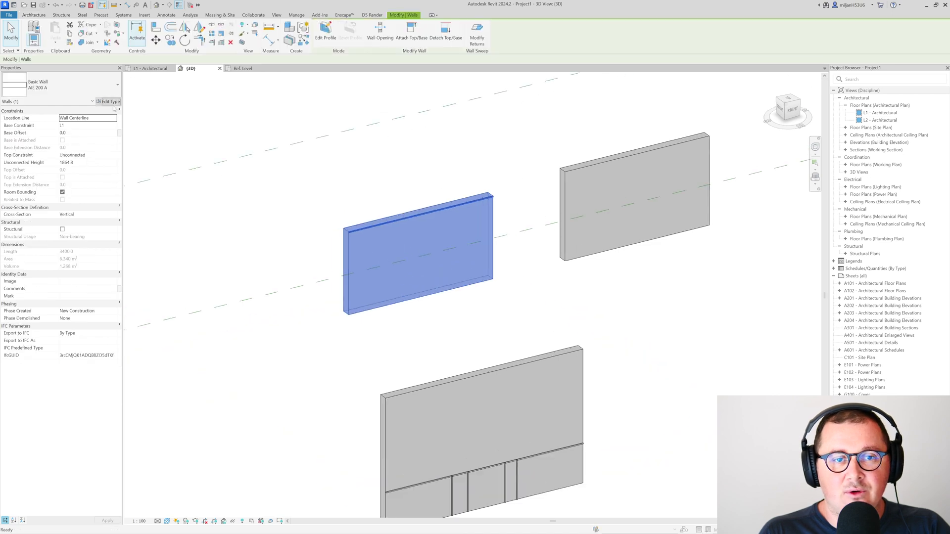
click(750, 123)
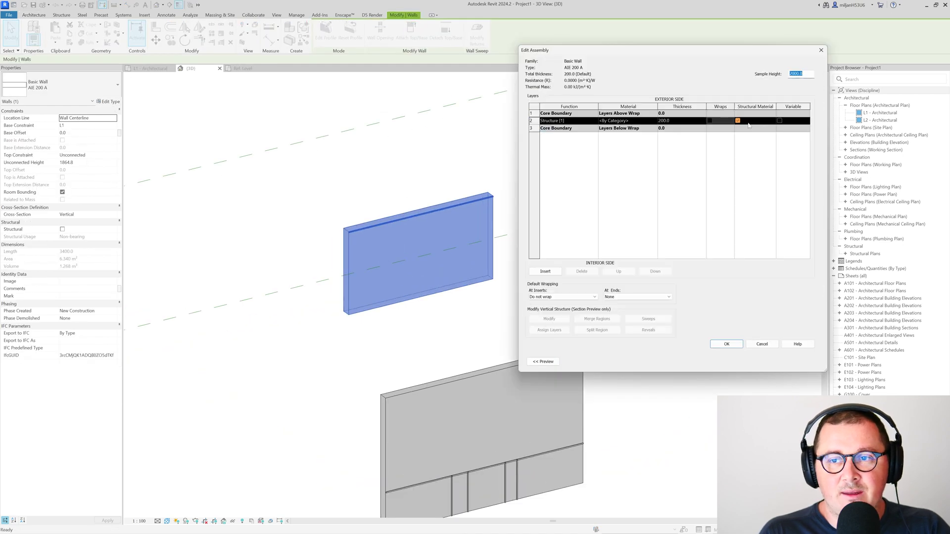
click(654, 122)
click(654, 121)
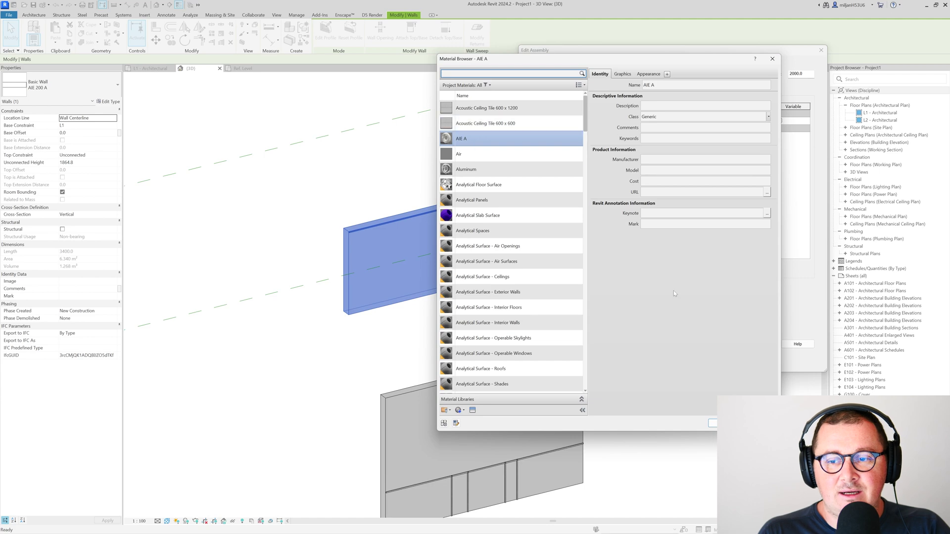
click(727, 423)
click(726, 345)
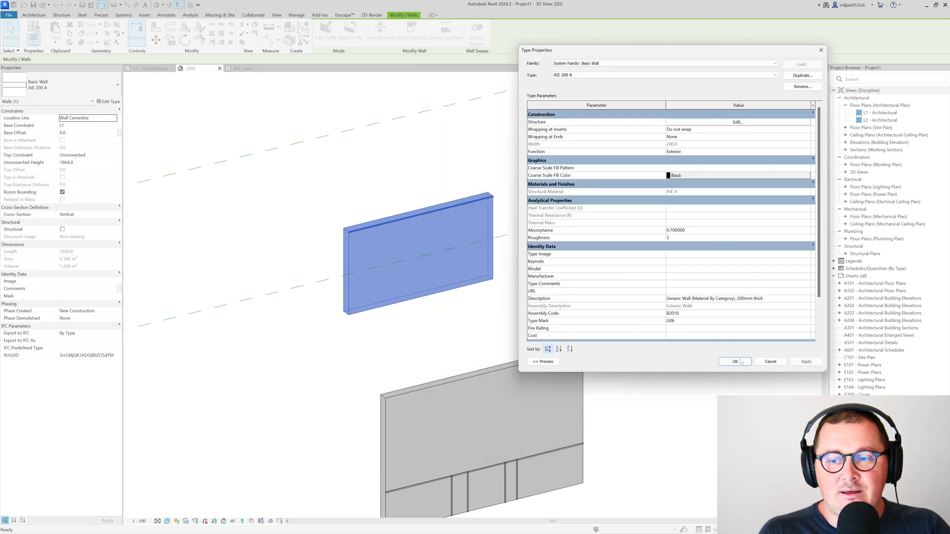
click(735, 364)
key(Escape)
scroll(600, 278, up, 3)
scroll(453, 363, up, 5)
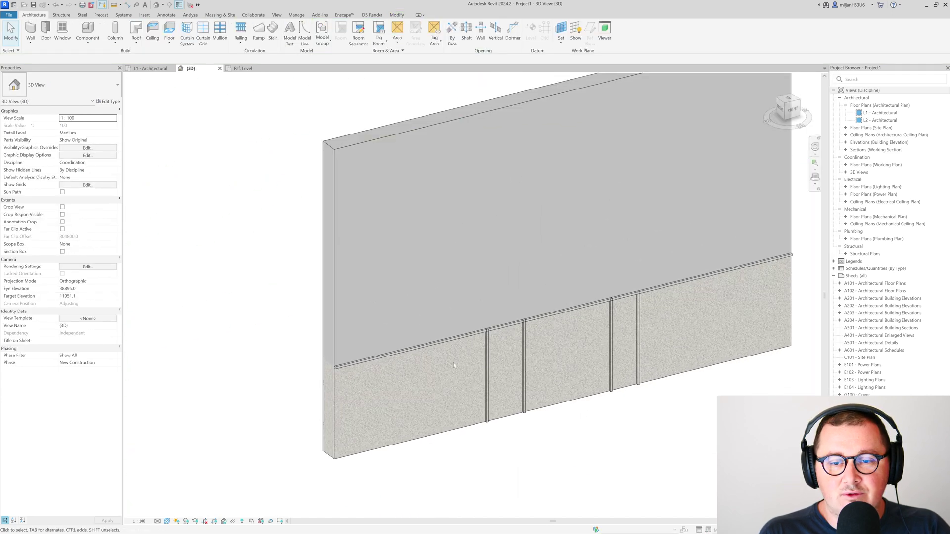
middle_drag(493, 326, 363, 321)
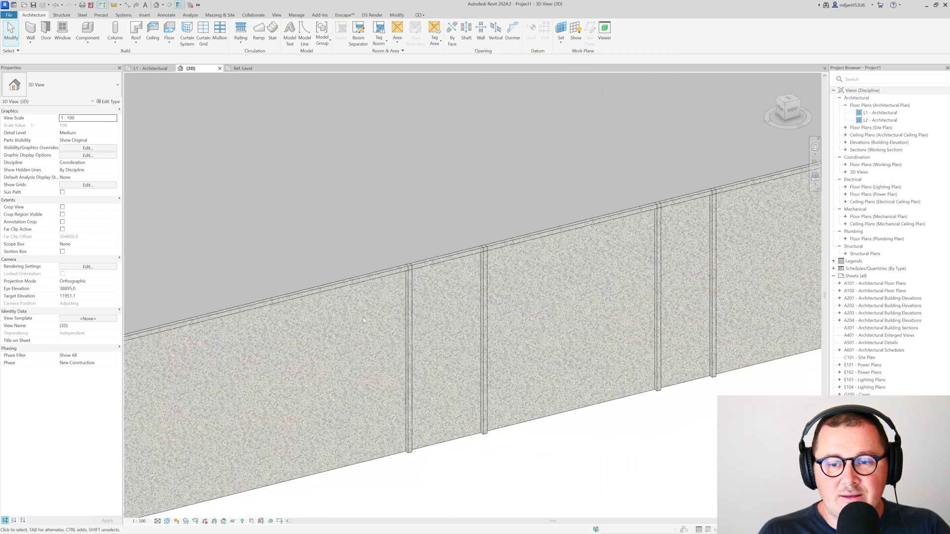
Assign the Wood - Stained material to the structure layer of the AIE 200 B wall type.
scroll(524, 287, down, 8)
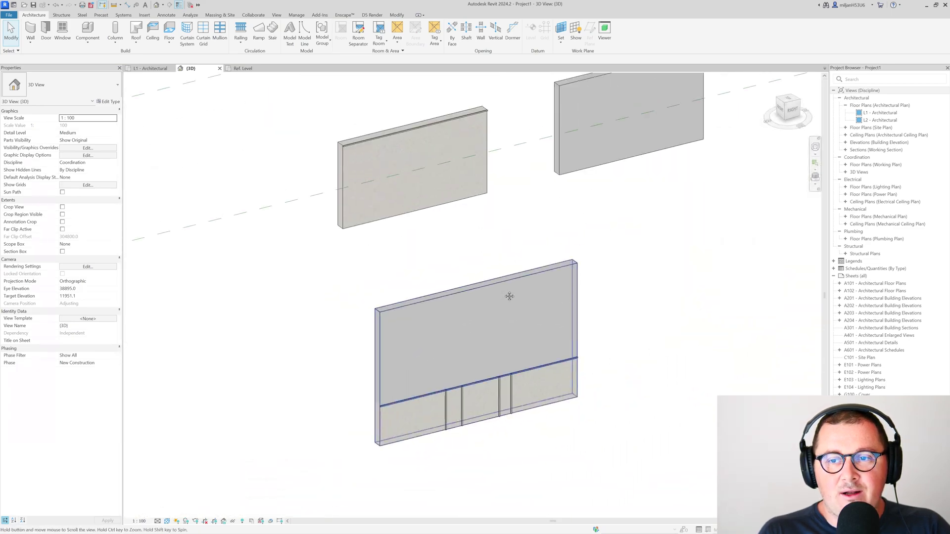
click(525, 208)
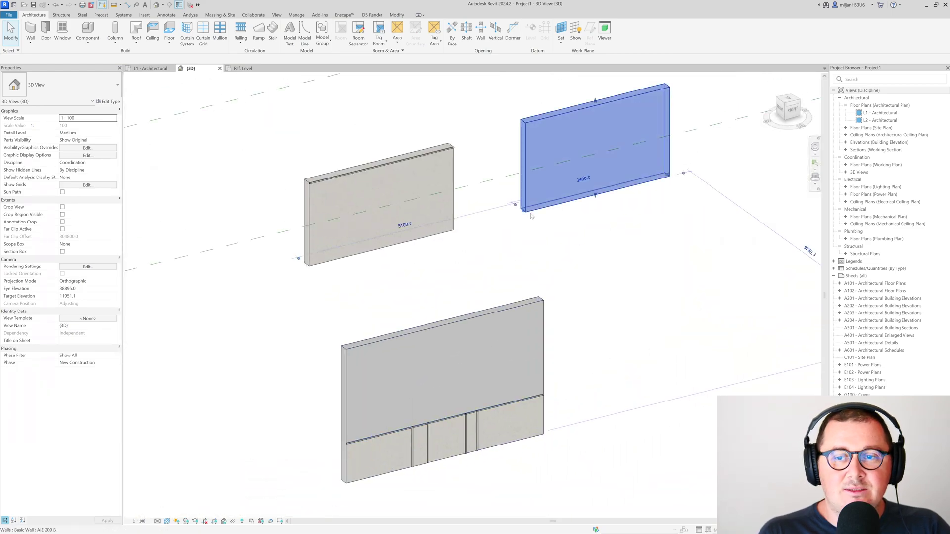
click(111, 102)
click(740, 124)
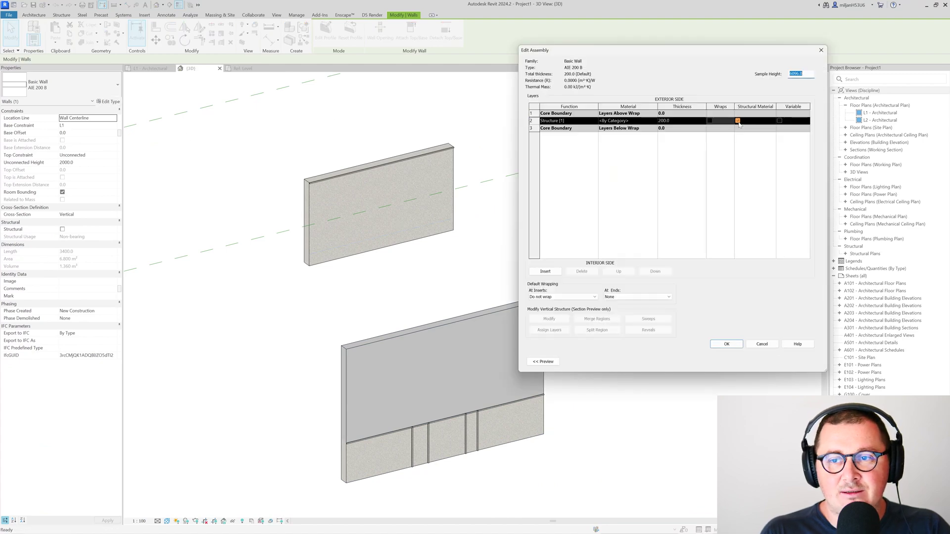
click(654, 120)
click(654, 120)
scroll(512, 308, down, 15)
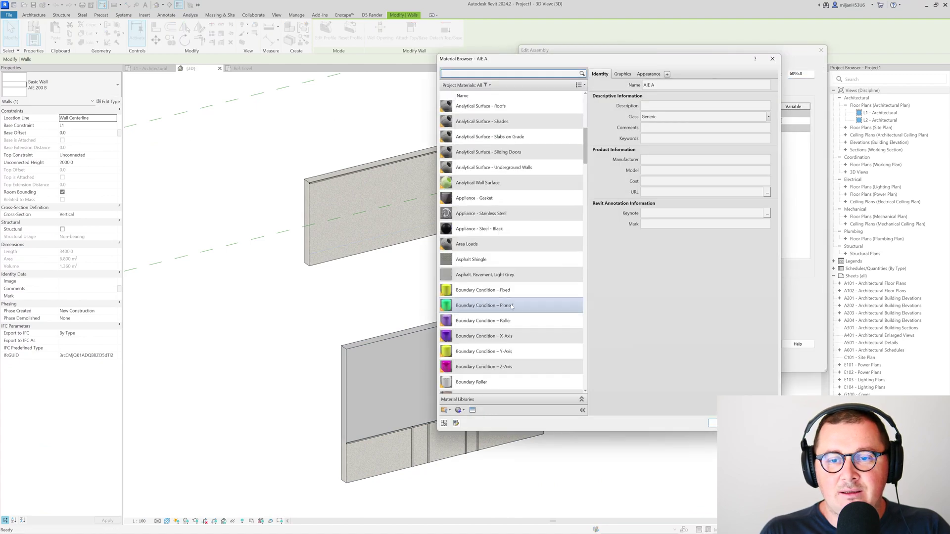
click(496, 279)
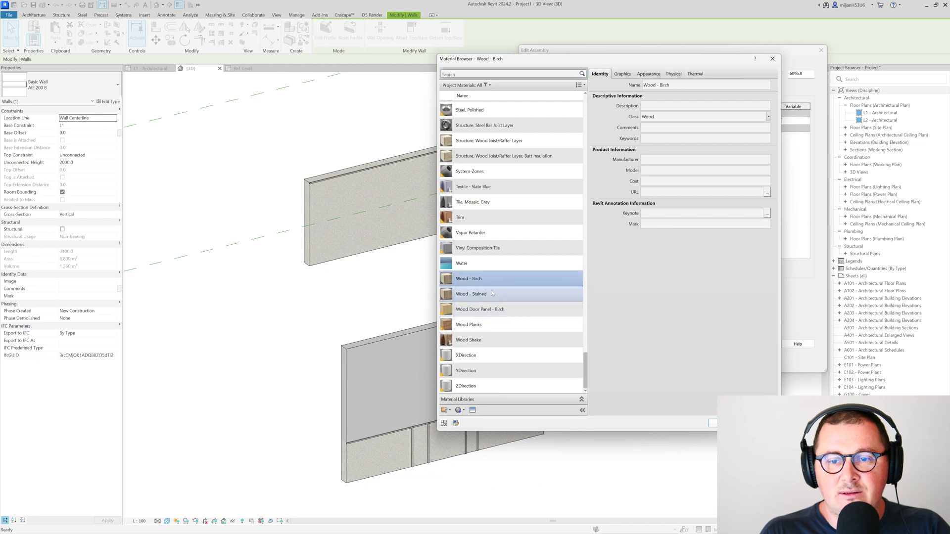
click(495, 295)
click(651, 74)
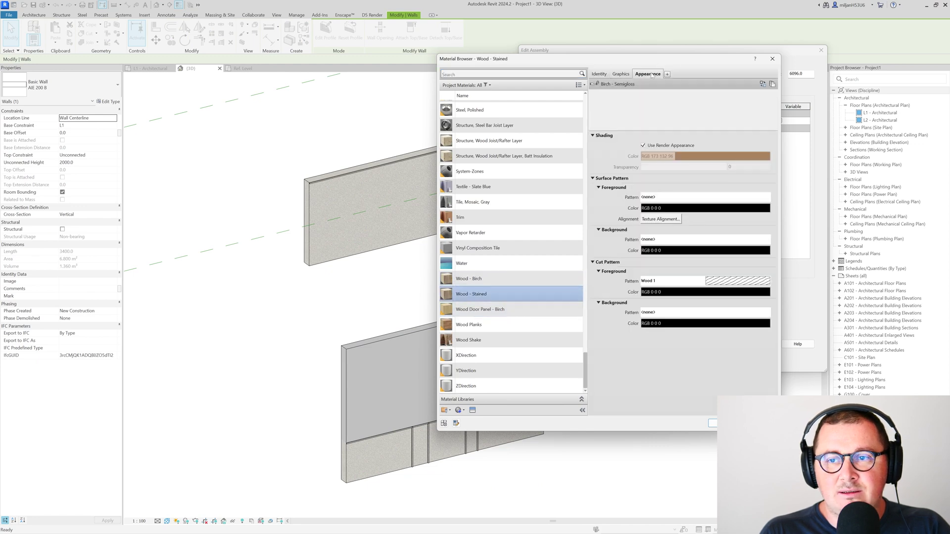
click(723, 424)
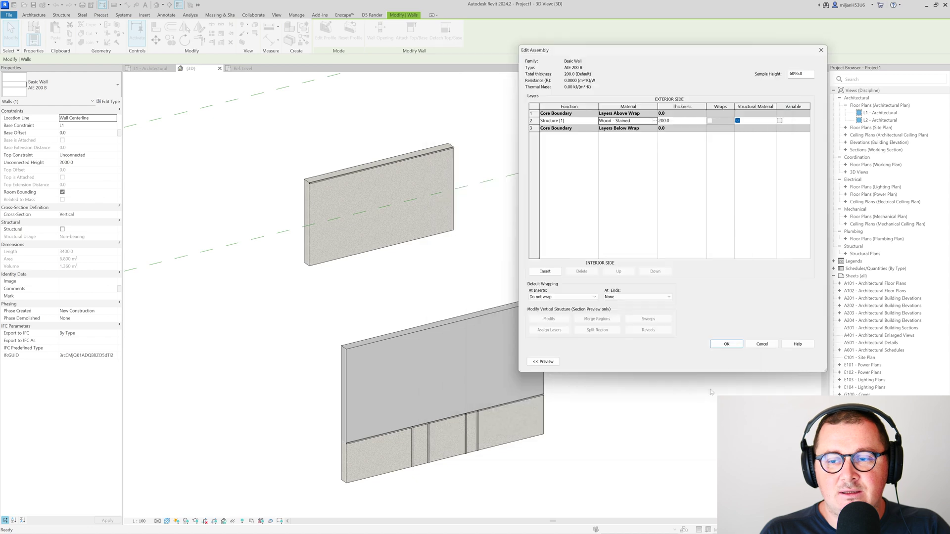
click(732, 344)
click(780, 362)
key(Escape)
Duplicate the type of the stacked wall's leftmost vertical sweep as AIE B.
scroll(386, 421, up, 5)
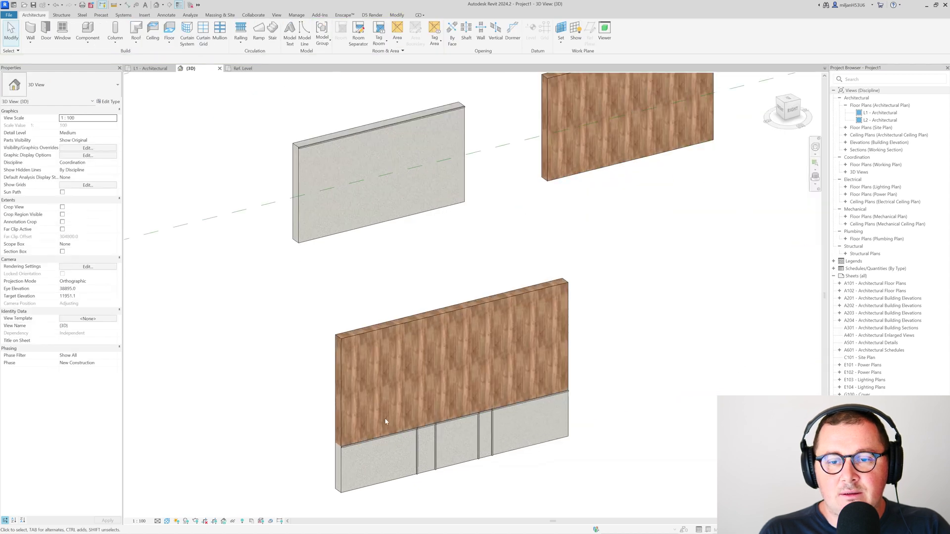
scroll(386, 421, down, 5)
middle_drag(412, 365, 424, 316)
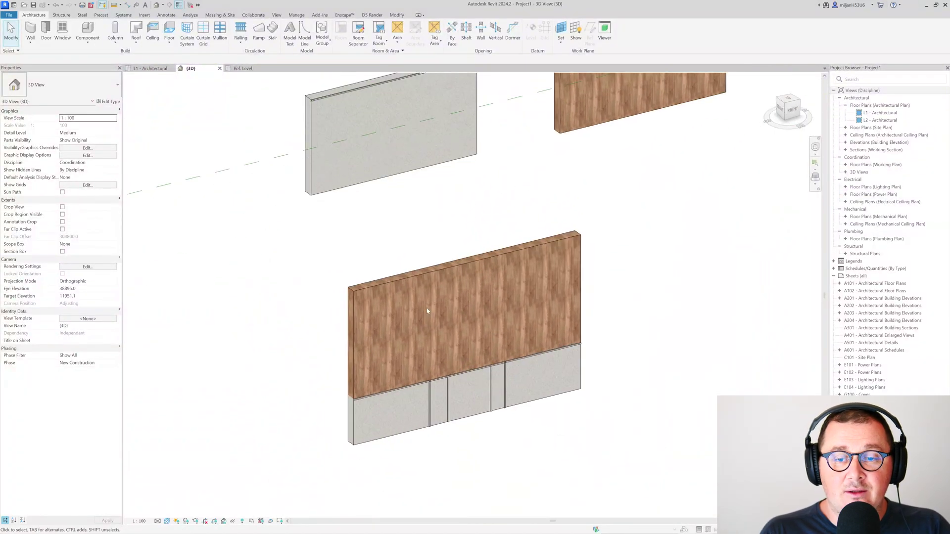
scroll(434, 398, up, 1)
scroll(433, 398, up, 2)
click(427, 402)
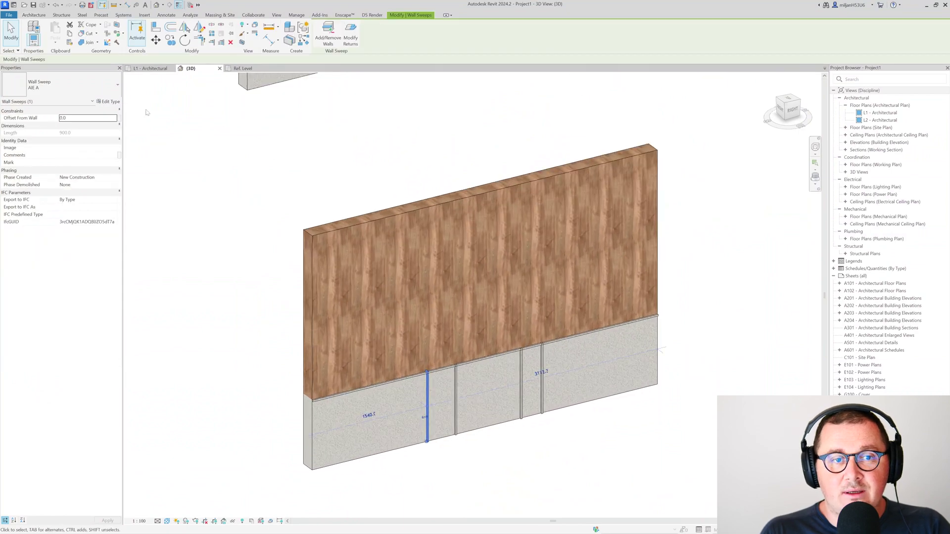
click(118, 102)
click(802, 75)
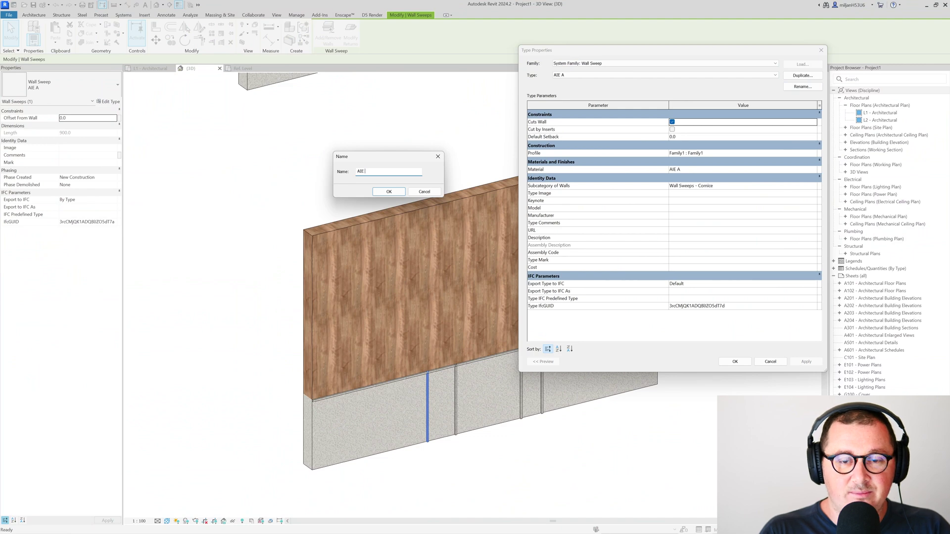
click(388, 193)
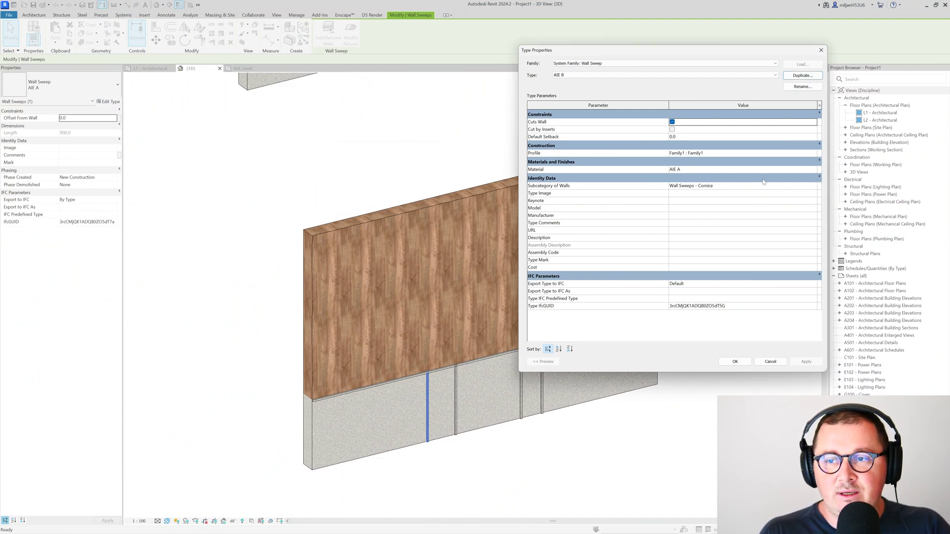
Set the AIE B sweep type's material to Wood - Stained.
click(812, 171)
click(813, 169)
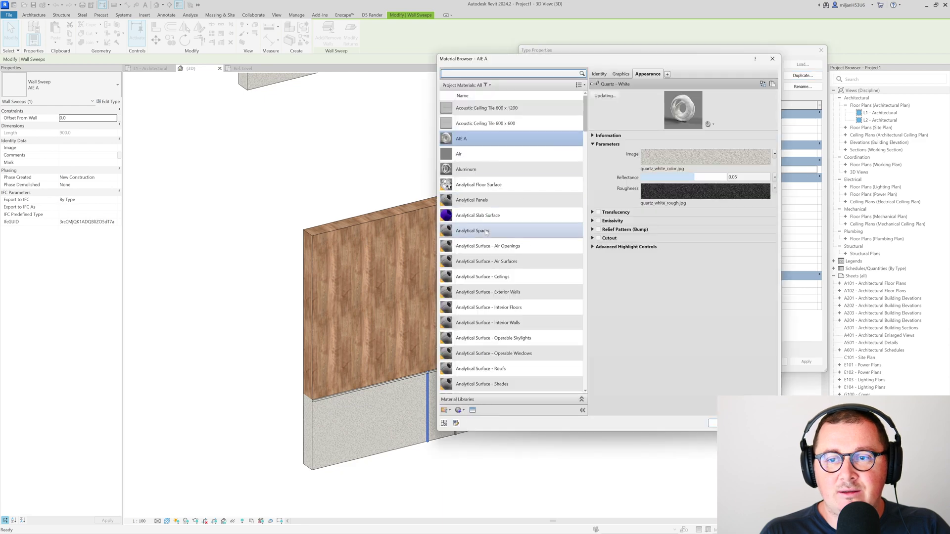
scroll(487, 240, down, 5)
scroll(486, 240, down, 3)
scroll(507, 266, down, 10)
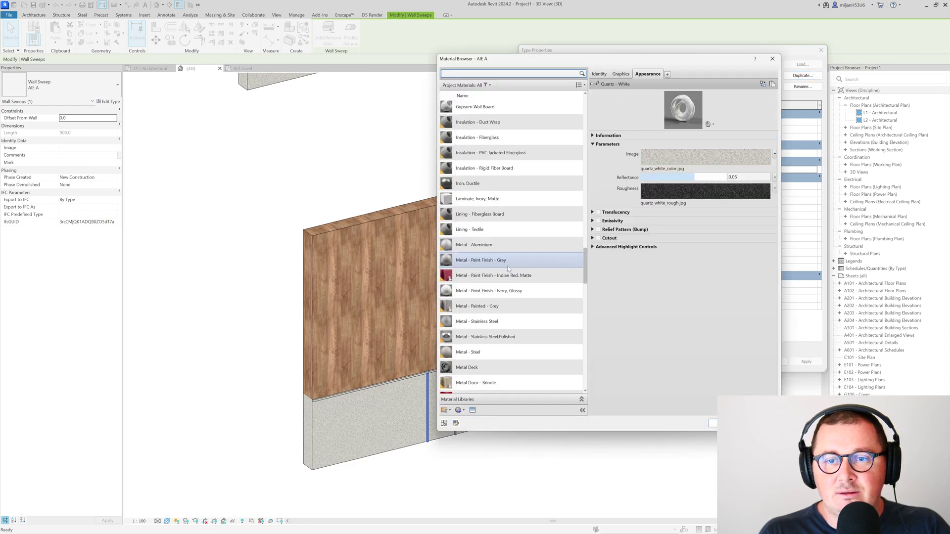
click(497, 318)
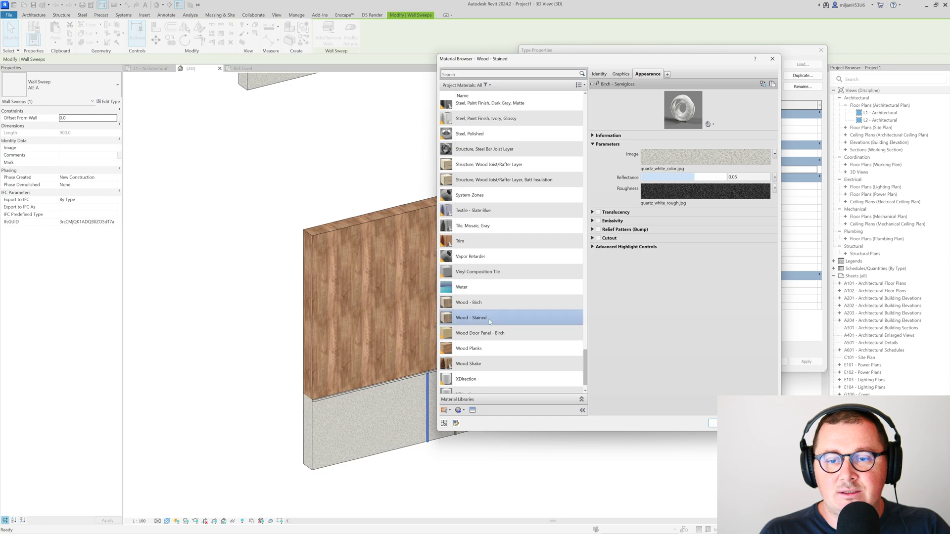
click(725, 423)
click(735, 362)
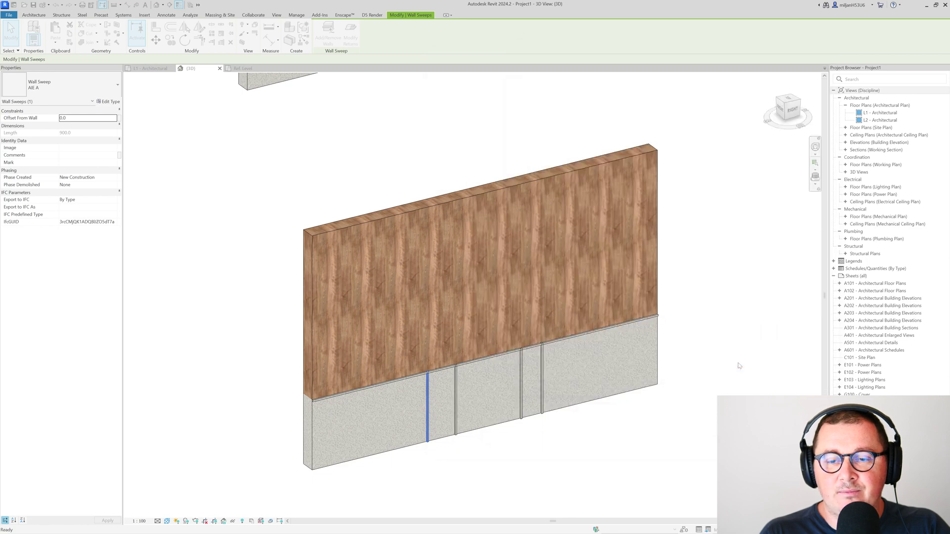
click(737, 364)
Match the leftmost vertical sweep's type to the neighbouring AIE A sweep.
scroll(486, 439, up, 3)
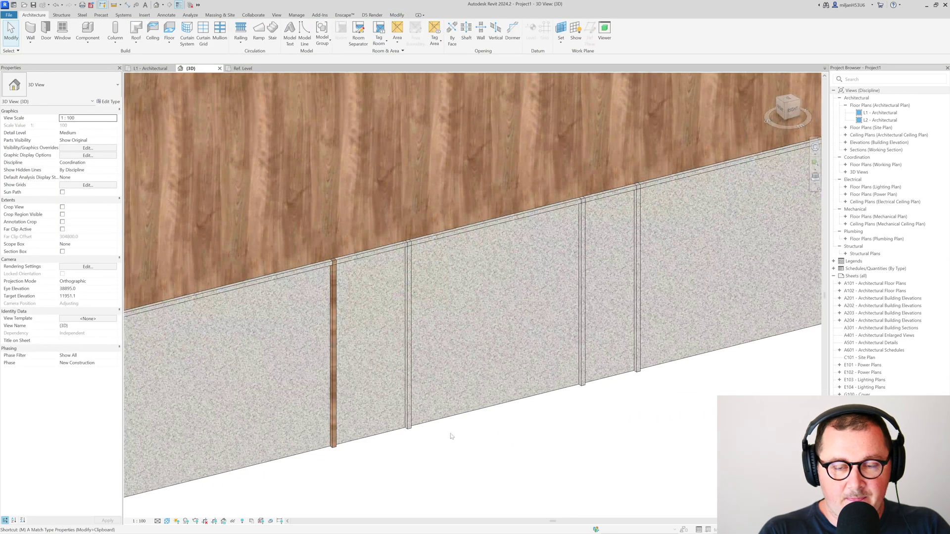
key(m)
key(a)
click(408, 396)
click(334, 421)
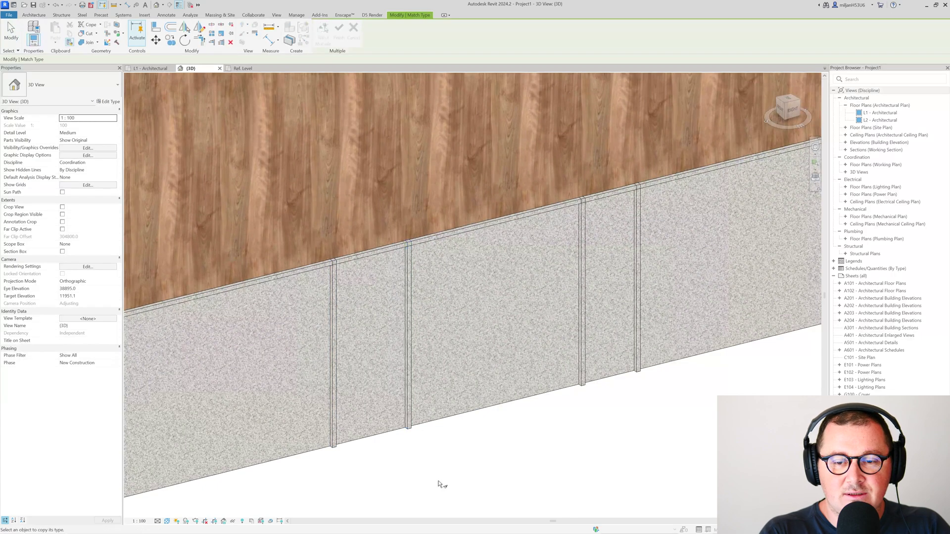
key(Escape)
key(Escape)
scroll(429, 349, down, 4)
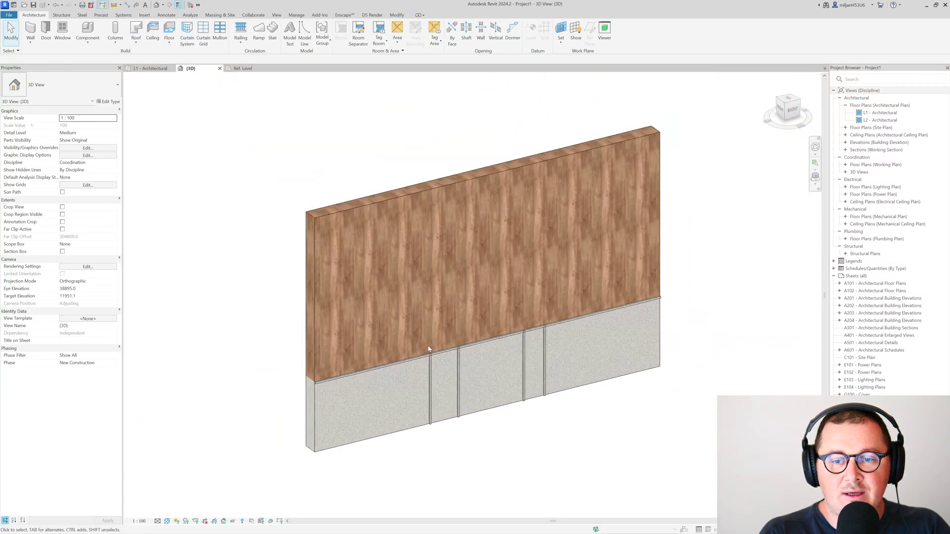
Place four vertical AIE B wall sweeps on the wooden upper part of the stacked wall, in line with the four sweeps below.
scroll(394, 284, up, 1)
click(36, 43)
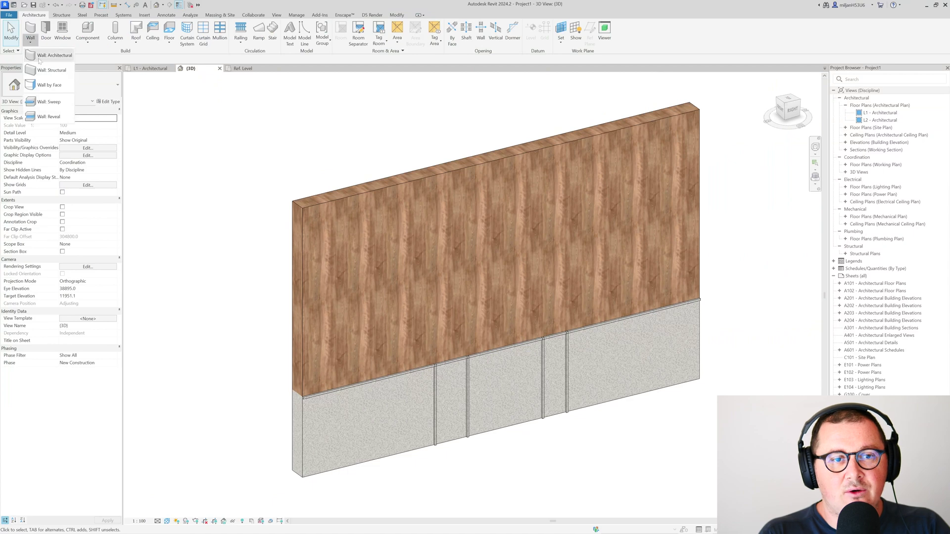
click(51, 107)
click(64, 85)
click(31, 133)
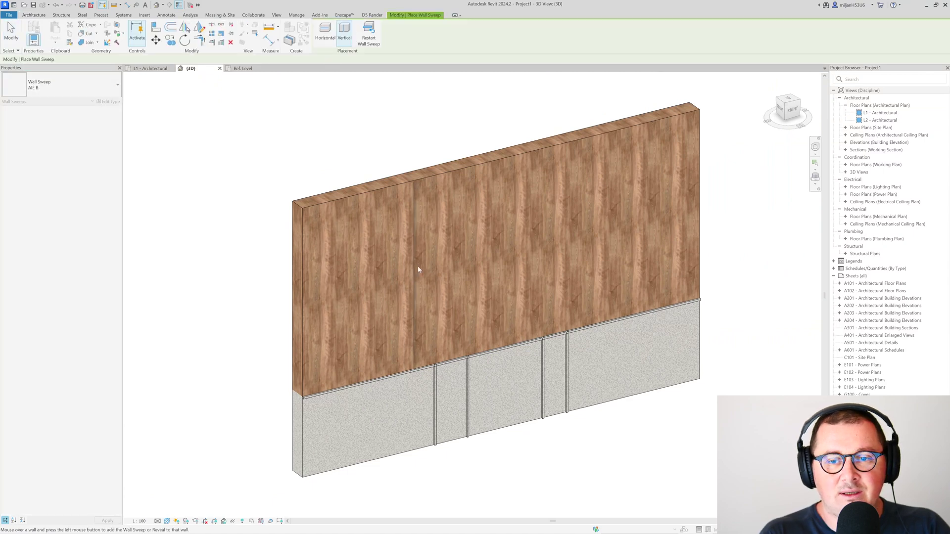
scroll(418, 266, up, 5)
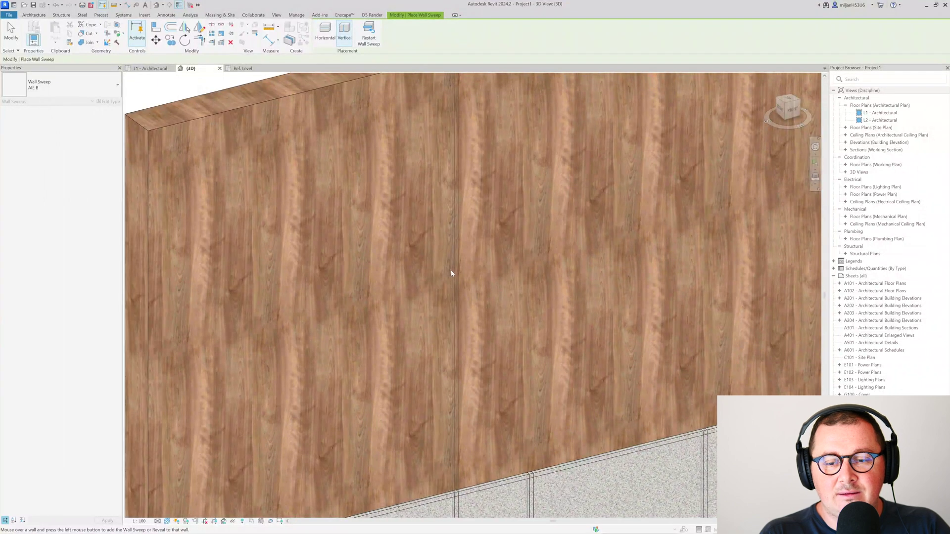
click(450, 274)
key(Escape)
key(Escape)
click(457, 263)
middle_drag(519, 284, 448, 257)
key(c)
key(s)
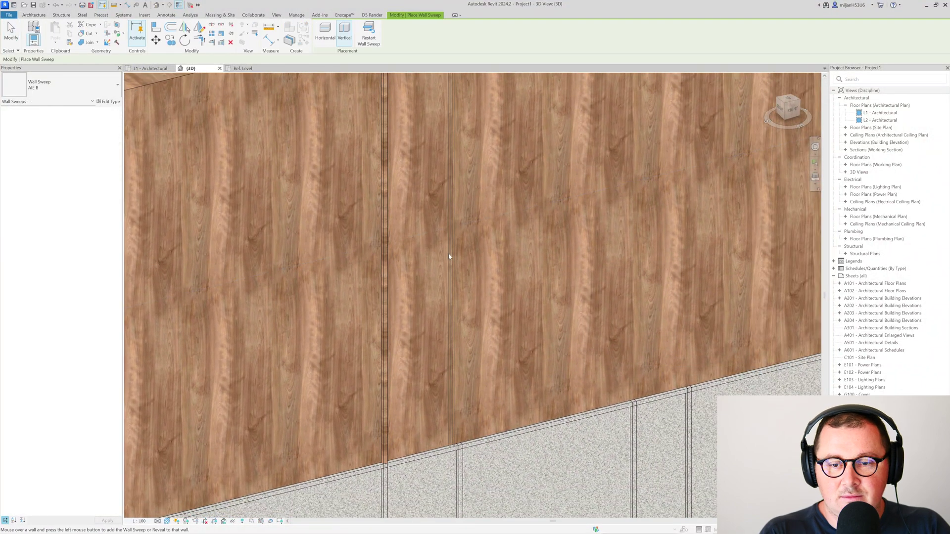
scroll(515, 262, down, 2)
click(578, 264)
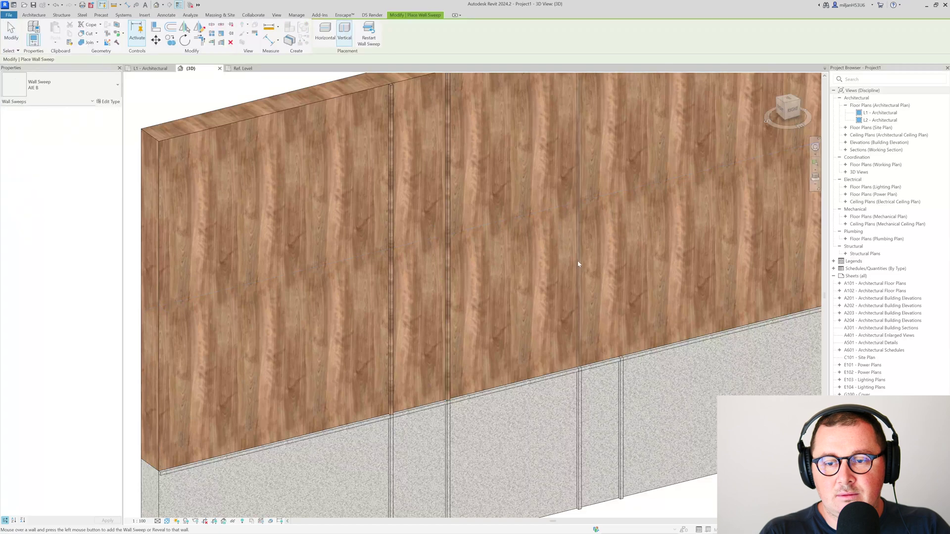
click(621, 263)
key(Escape)
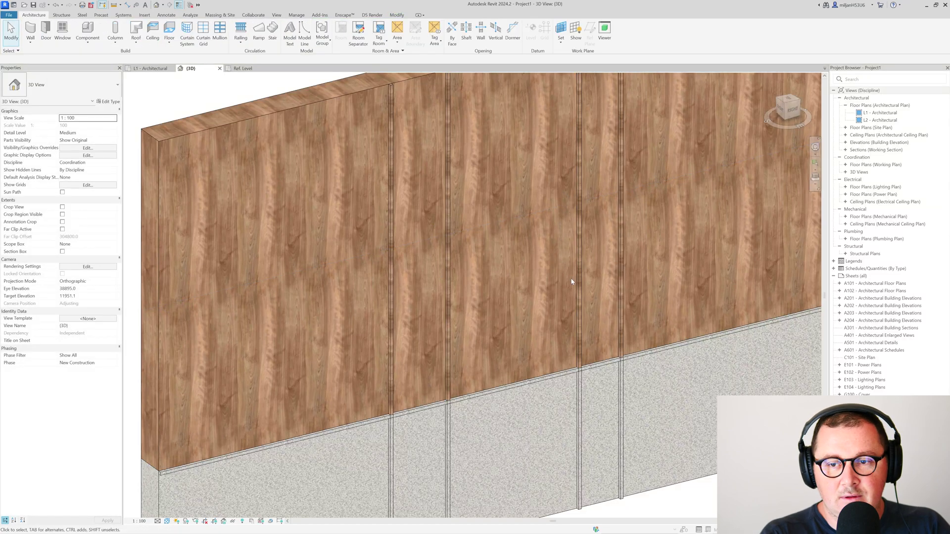
Turn on ambient shadows in the 3D view's graphic display options.
scroll(506, 310, down, 3)
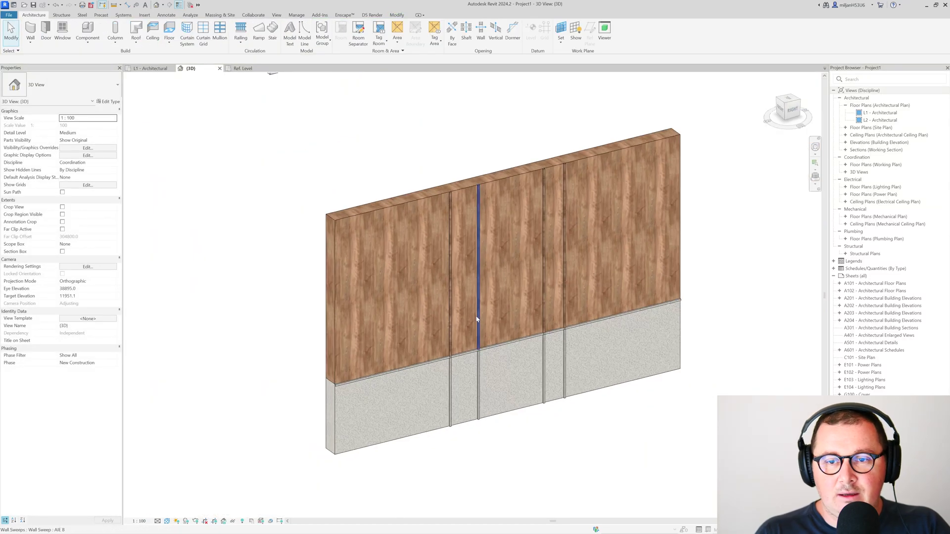
click(89, 155)
click(134, 159)
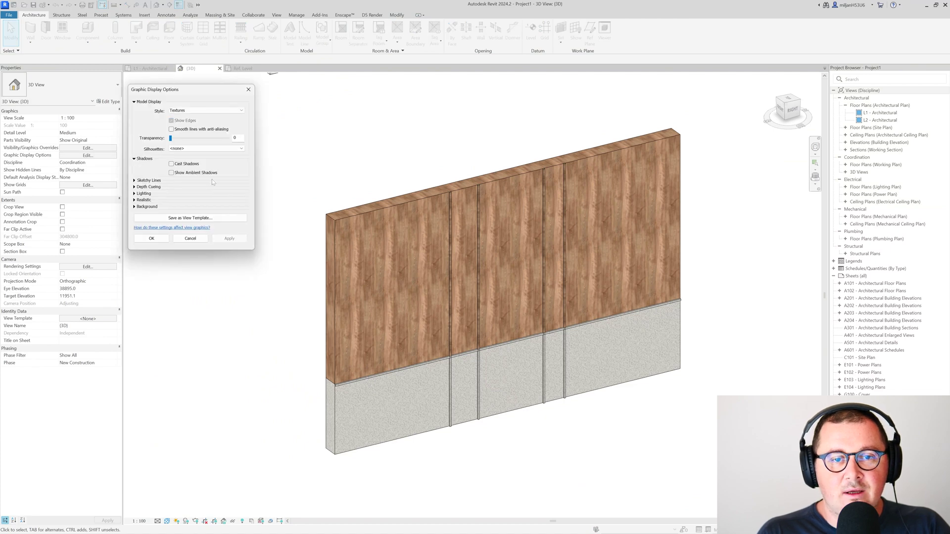
click(235, 240)
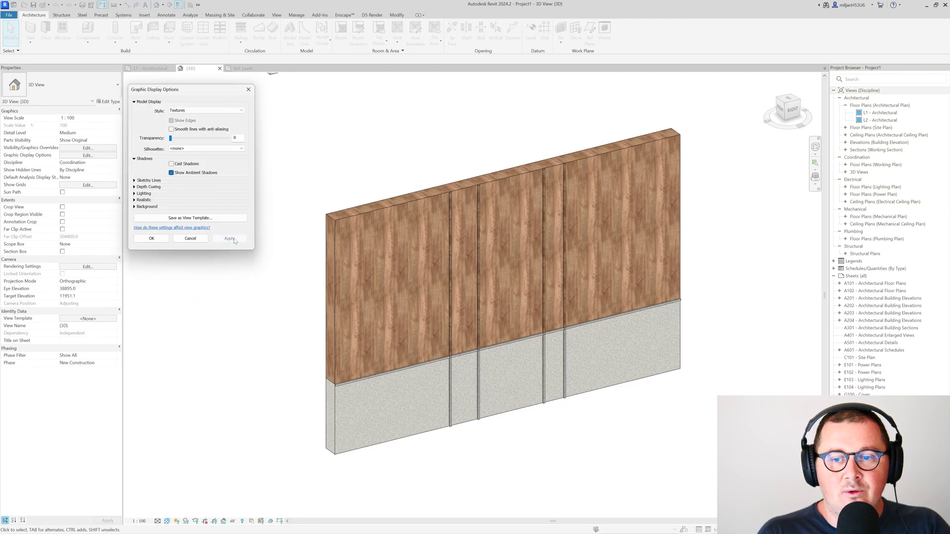
click(154, 241)
scroll(525, 267, up, 5)
scroll(447, 239, down, 3)
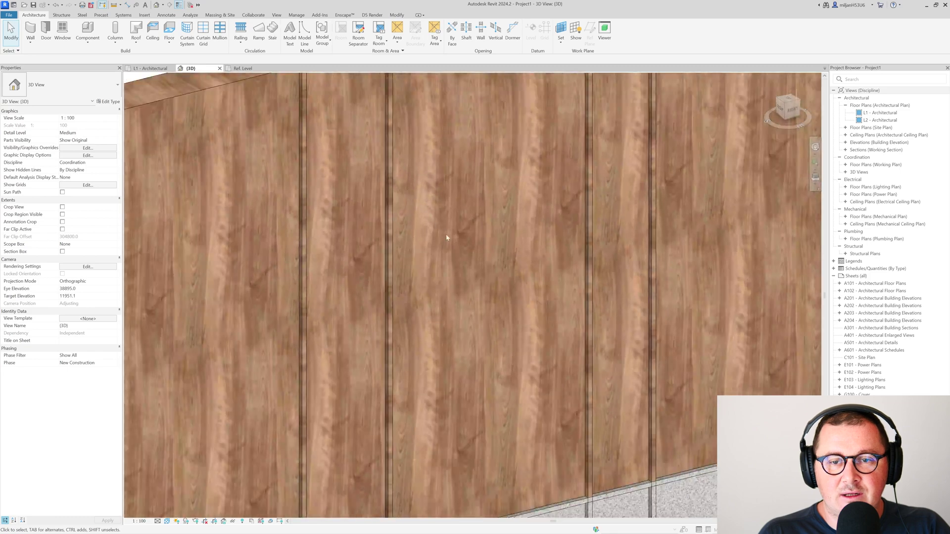
shift+middle_drag(447, 239, 398, 262)
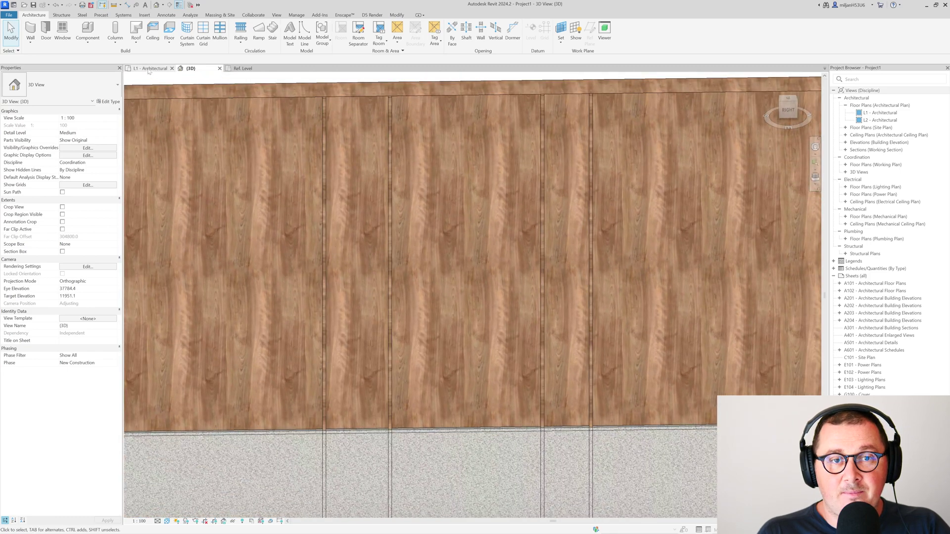
In the L1 plan, move the third pair of overlapping wall sweeps against the fourth pair, then offset it by a small gap.
click(148, 69)
scroll(488, 391, up, 5)
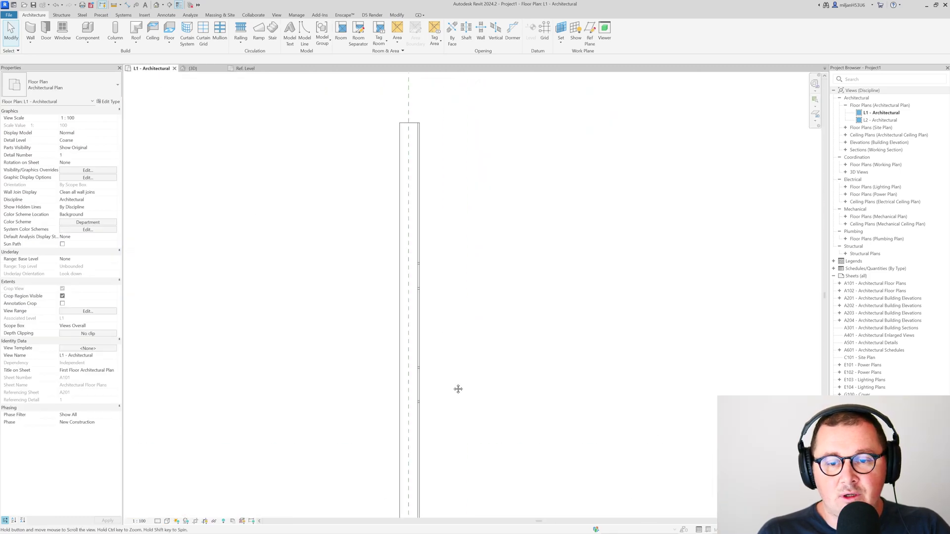
scroll(388, 295, up, 3)
drag(218, 166, 450, 512)
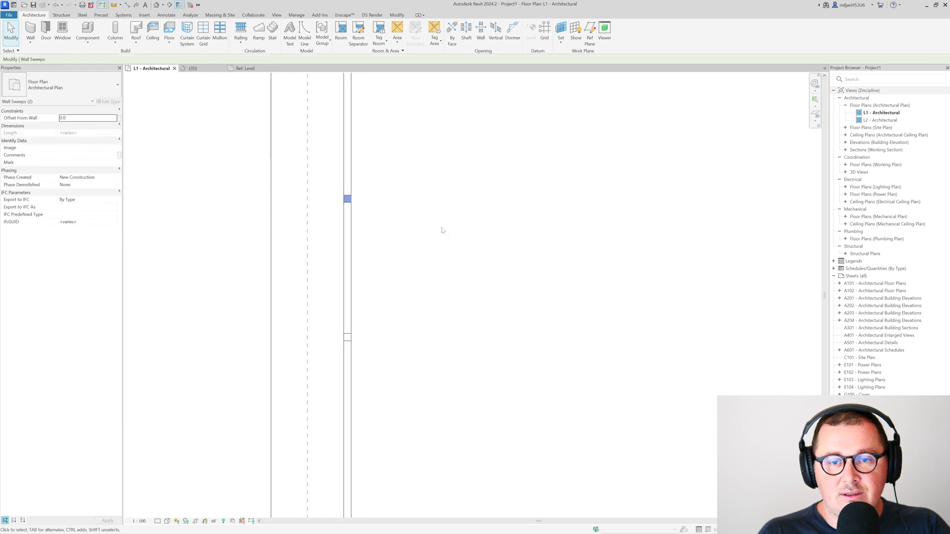
key(m)
key(v)
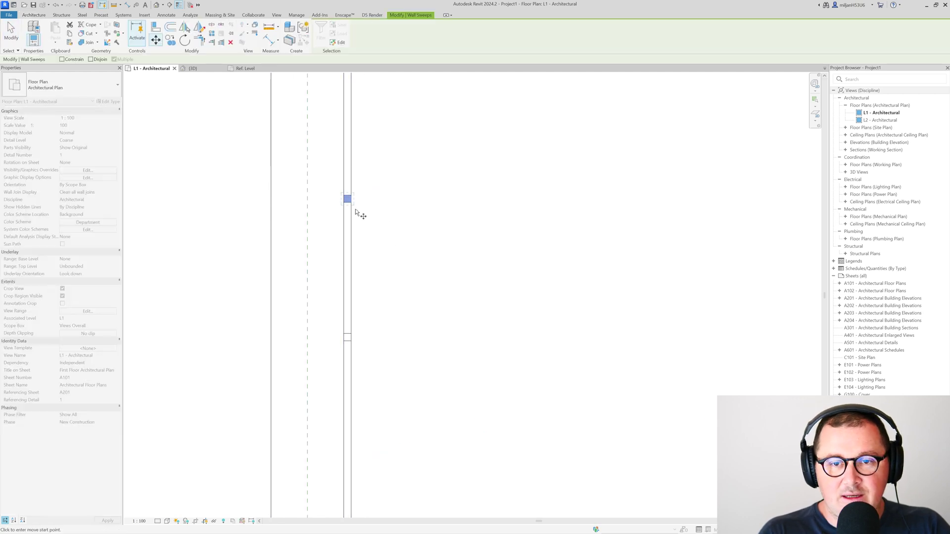
click(351, 202)
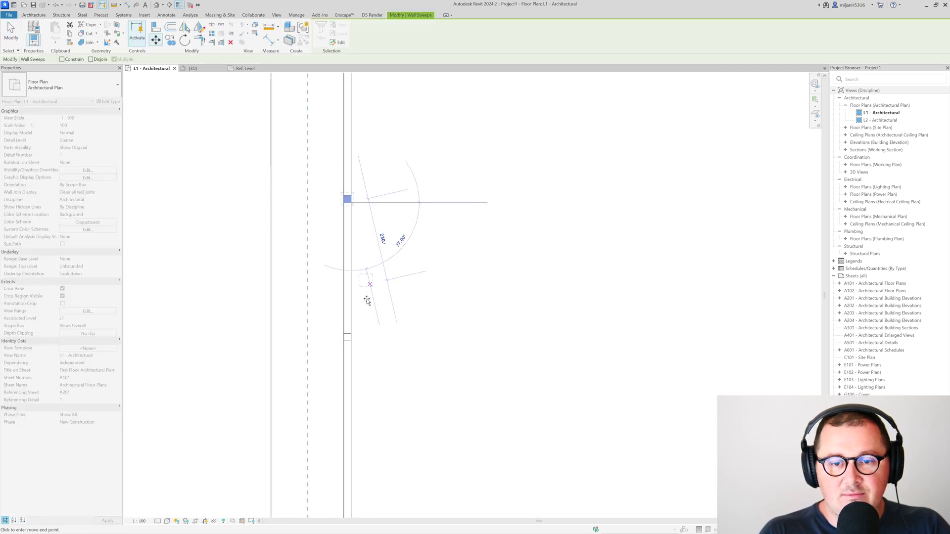
click(351, 333)
key(v)
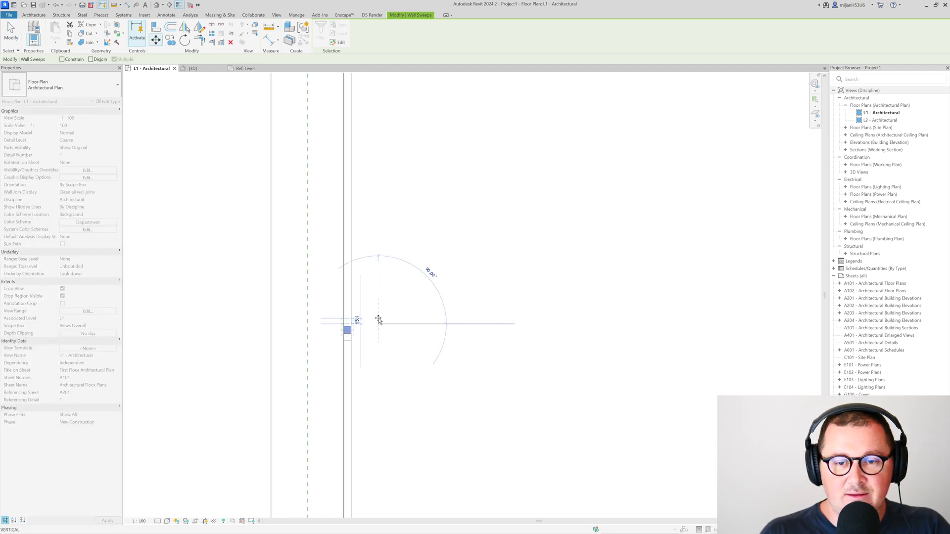
key(Return)
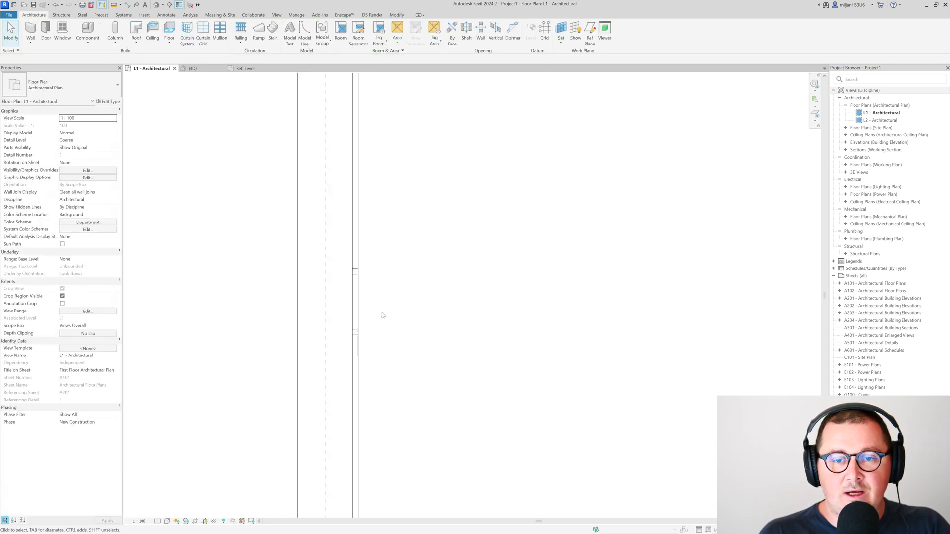
Copy the lowest pair of overlapping vertical sweeps straight down to a new spot near the wall's lower end.
middle_drag(390, 269, 390, 289)
drag(242, 331, 442, 364)
middle_drag(441, 363, 437, 234)
key(c)
key(o)
click(439, 253)
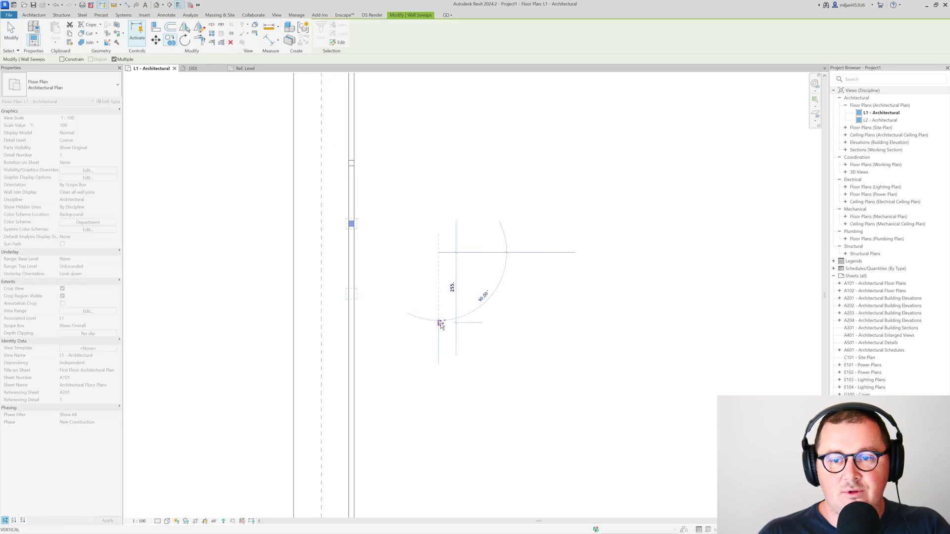
scroll(441, 324, down, 3)
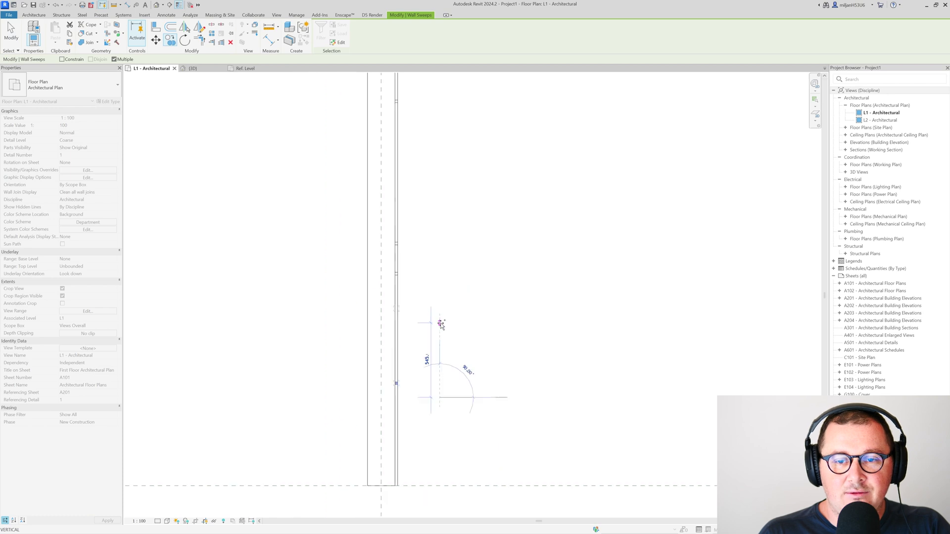
key(Escape)
key(Escape)
Add an aligned dimension between the facing edges of the second and third vertical sweeps from the wall's upper end.
middle_drag(459, 258, 466, 337)
drag(443, 203, 443, 204)
scroll(436, 200, up, 1)
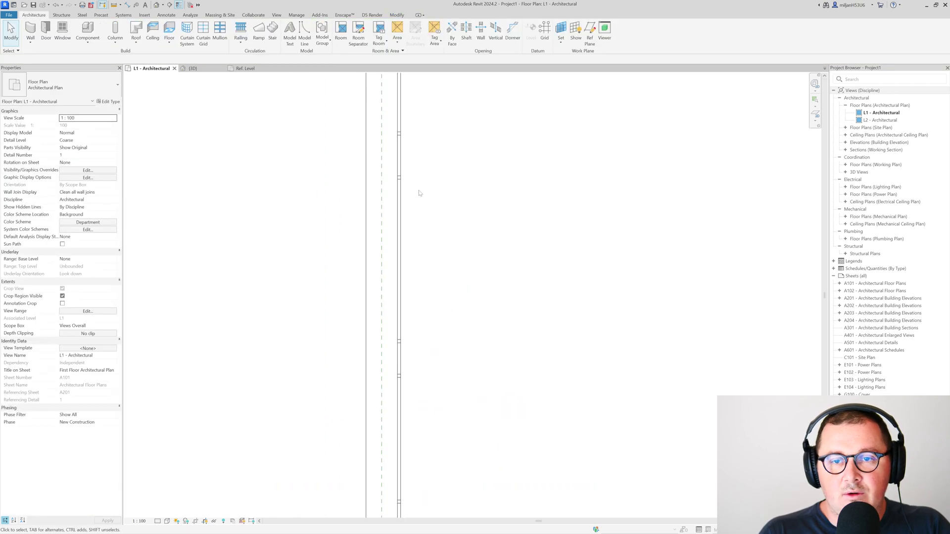
key(d)
key(i)
scroll(415, 346, up, 5)
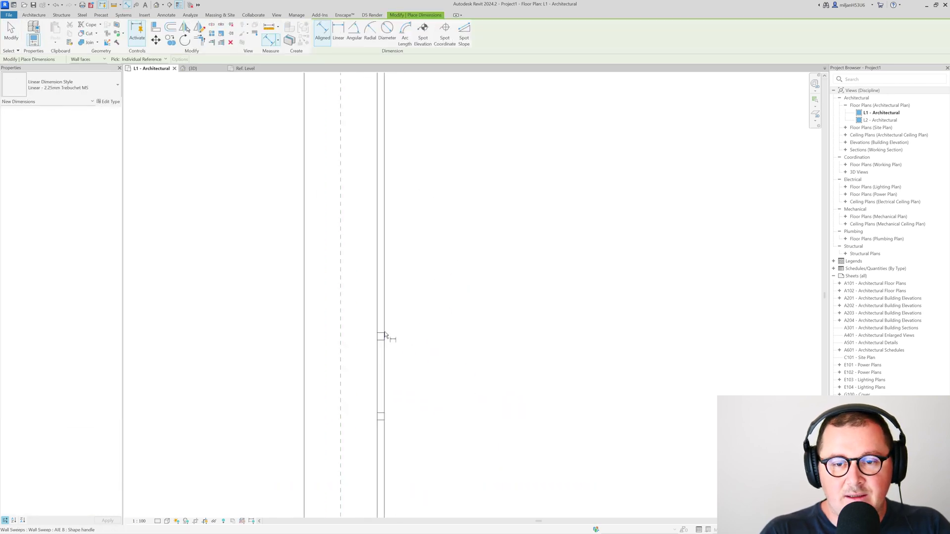
click(381, 333)
scroll(388, 334, down, 4)
scroll(375, 111, up, 4)
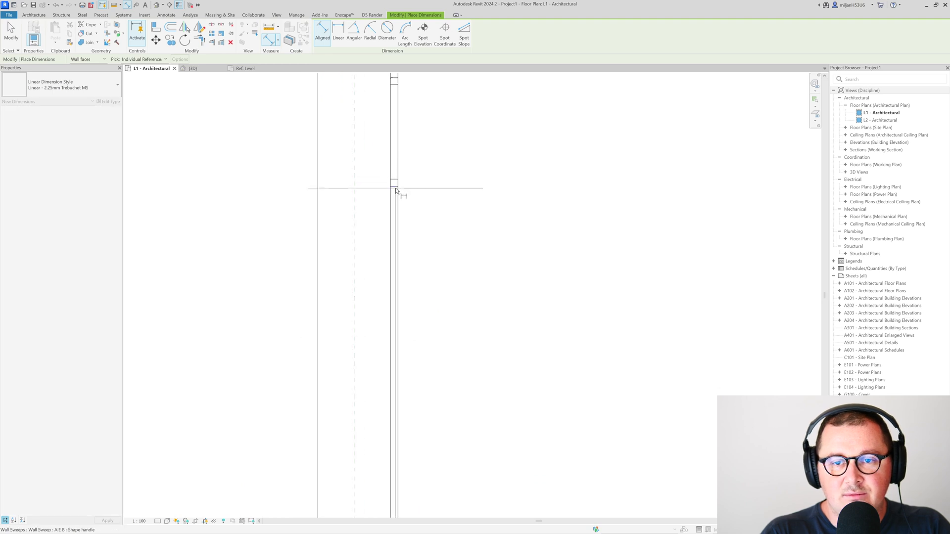
click(395, 187)
scroll(395, 186, down, 4)
click(522, 217)
key(Escape)
key(Escape)
Move the second AIE B sweep by setting its dimension to the third sweep to 800.
scroll(396, 187, up, 4)
click(396, 187)
scroll(420, 189, down, 3)
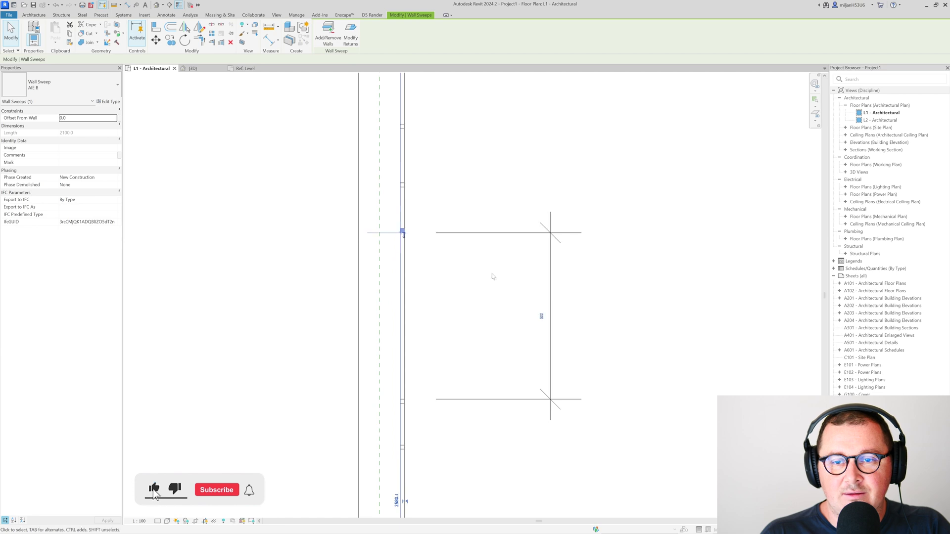
key(Escape)
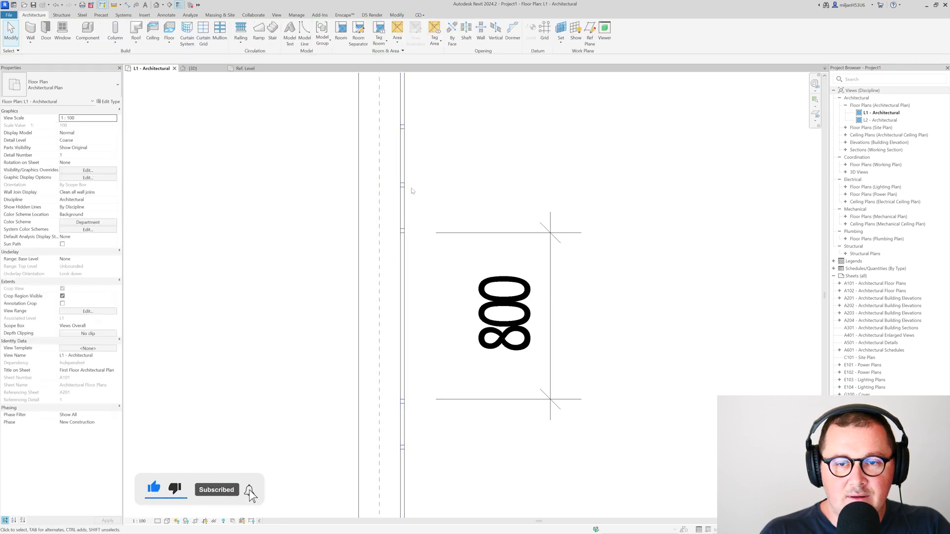
Align the sweep left at the second sweep's old position with the moved AIE B sweep.
scroll(411, 191, up, 3)
key(a)
key(l)
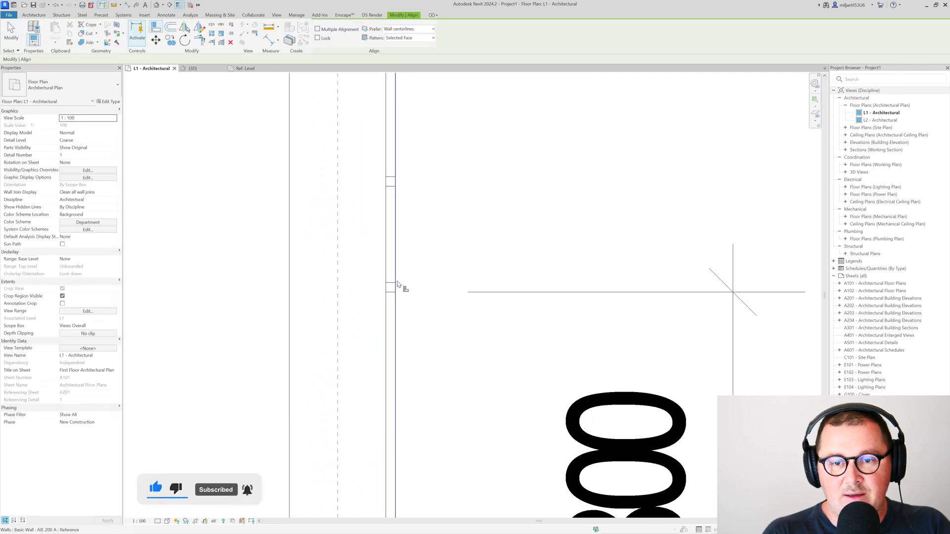
scroll(395, 293, down, 3)
scroll(393, 297, up, 4)
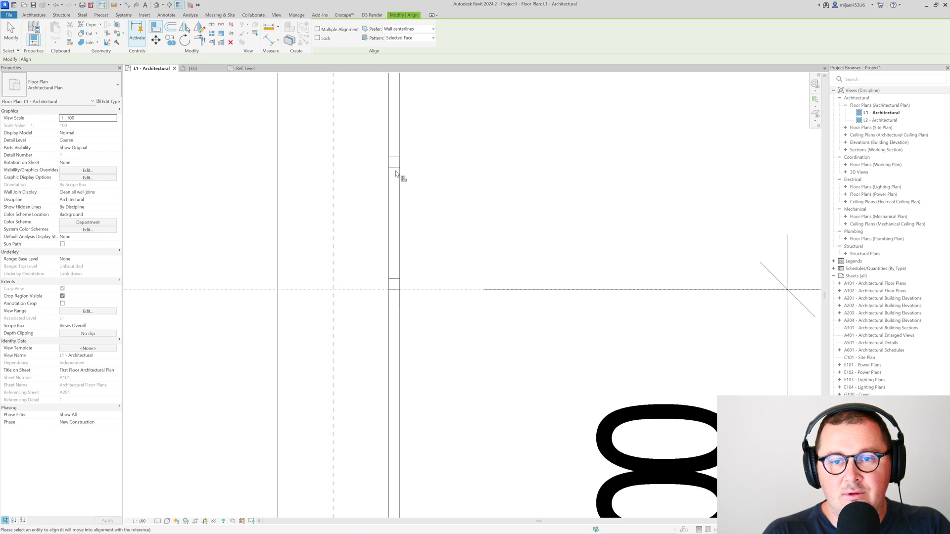
scroll(407, 209, down, 3)
key(Escape)
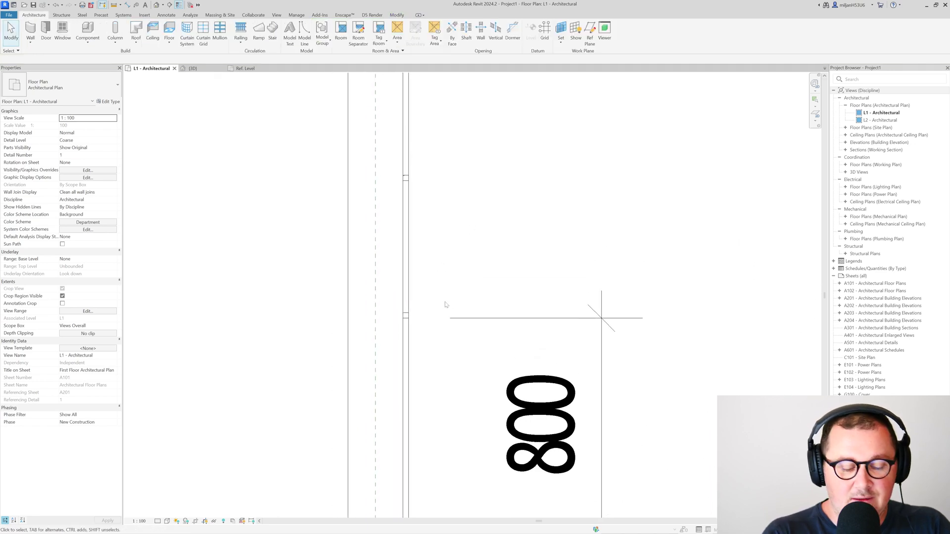
Dimension the gap between the two uppermost vertical sweeps and move the first AIE B sweep by setting it to 200.
key(d)
key(i)
scroll(410, 311, up, 2)
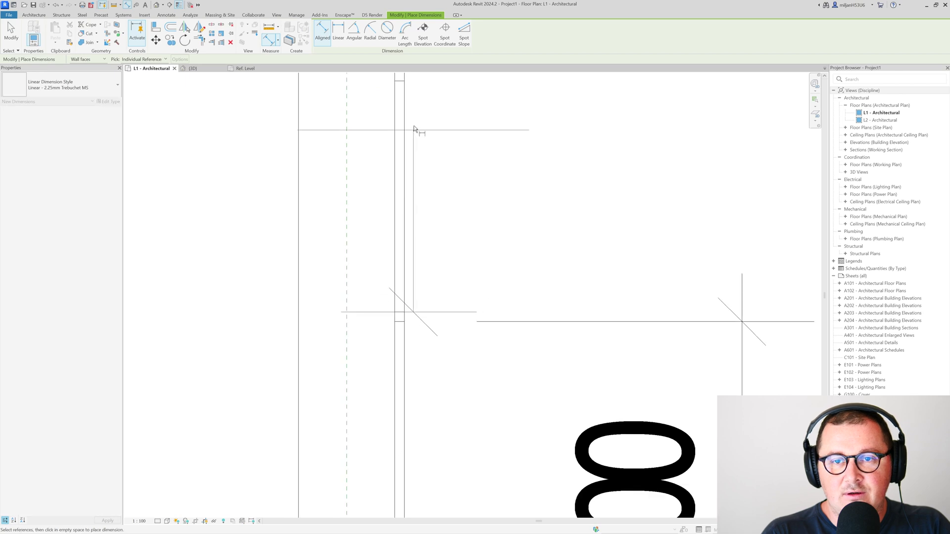
click(401, 84)
scroll(401, 84, down, 1)
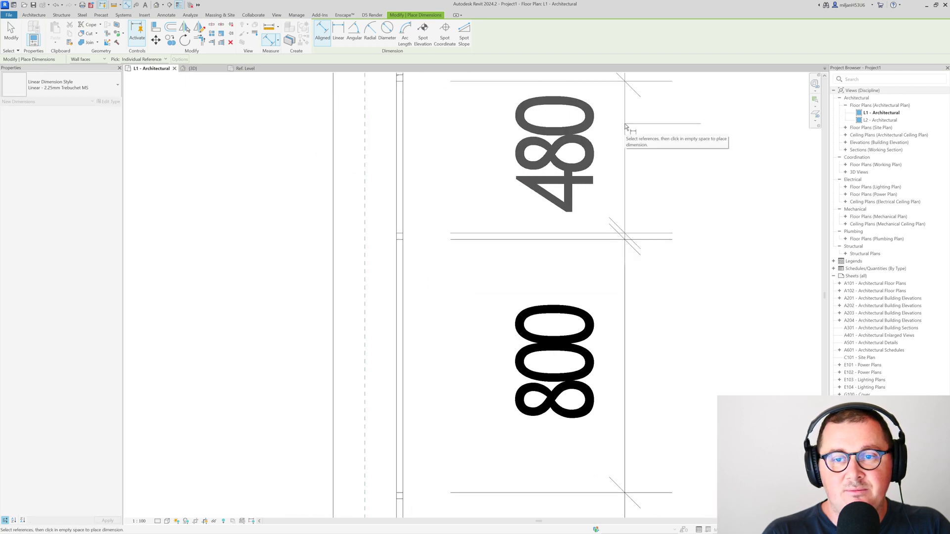
click(625, 127)
middle_drag(543, 167, 555, 249)
key(Escape)
key(Escape)
click(412, 162)
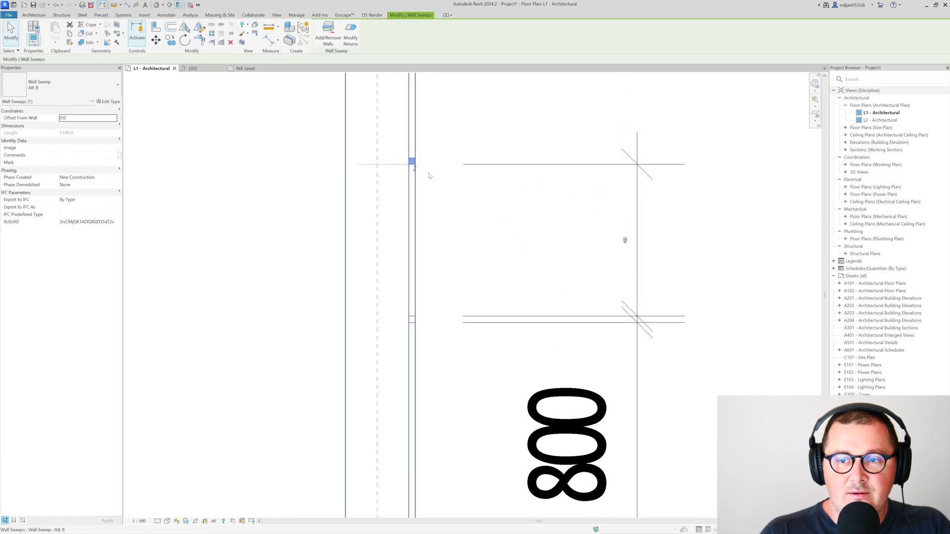
key(Escape)
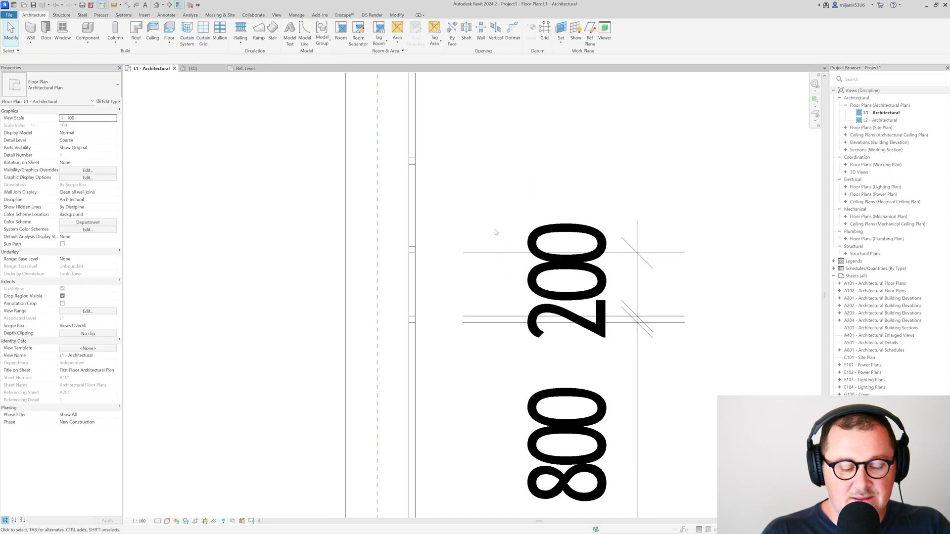
Align the sweep left at the wall's upper end with the moved first AIE B sweep.
key(a)
key(l)
scroll(414, 245, up, 2)
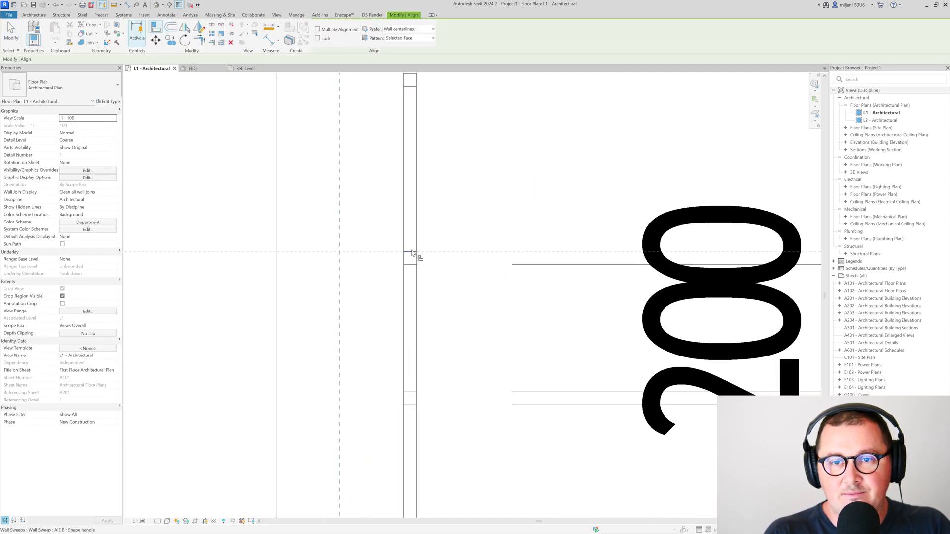
key(Escape)
key(Escape)
Delete the 800 and 200 dimensions beside the wall.
scroll(546, 198, down, 4)
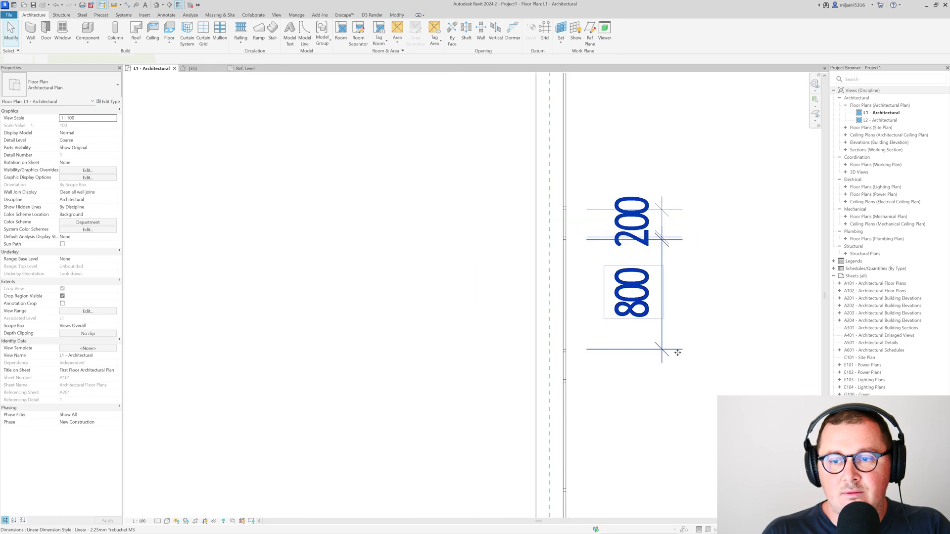
click(677, 351)
key(Delete)
middle_drag(643, 297, 544, 277)
Examine the spacing of the vertical sweeps on the wall in the 3D view.
click(193, 68)
scroll(418, 244, down, 4)
shift+middle_drag(418, 243, 322, 343)
scroll(353, 353, up, 4)
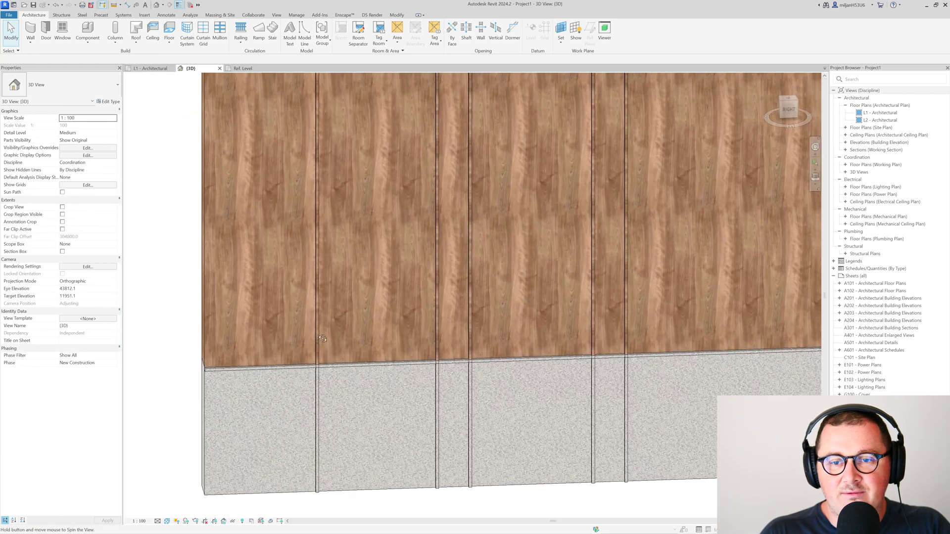
scroll(322, 344, down, 3)
scroll(381, 309, up, 1)
scroll(190, 93, up, 1)
In the L1 plan, draw a building section parallel to the wall and facing it, with a view depth of about 3741 mm.
click(150, 69)
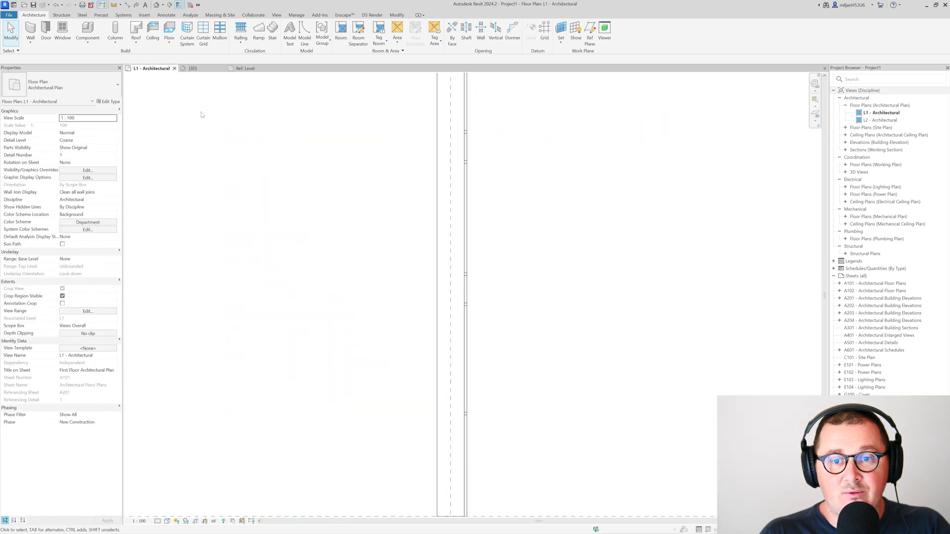
scroll(366, 225, down, 8)
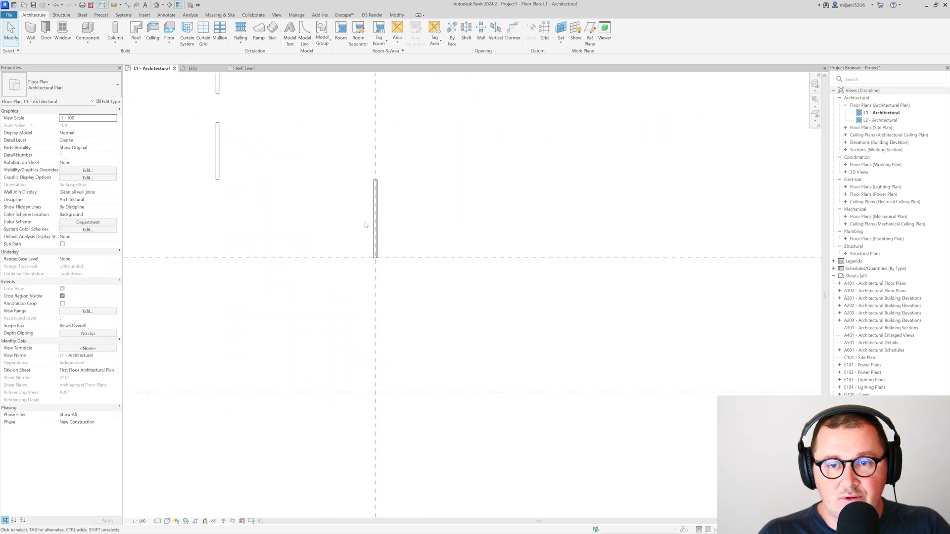
click(170, 6)
click(419, 159)
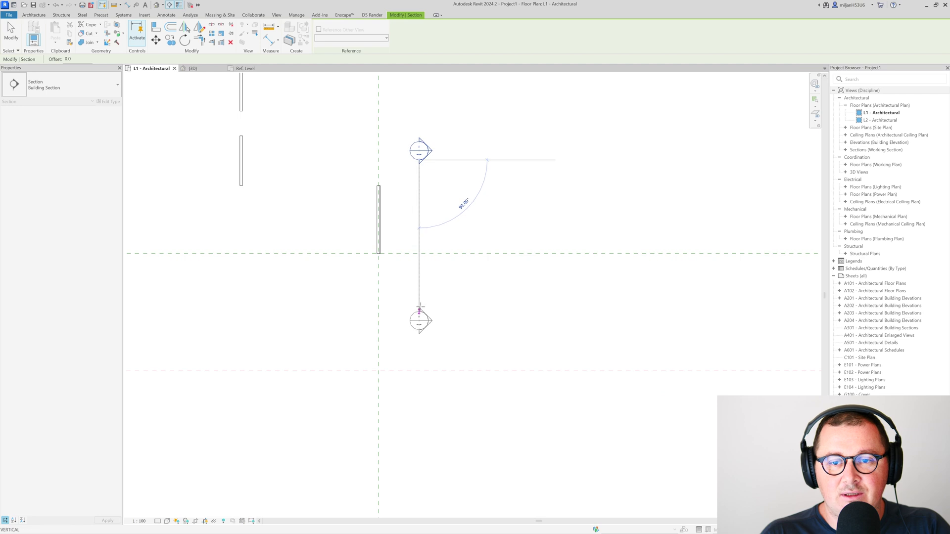
click(419, 297)
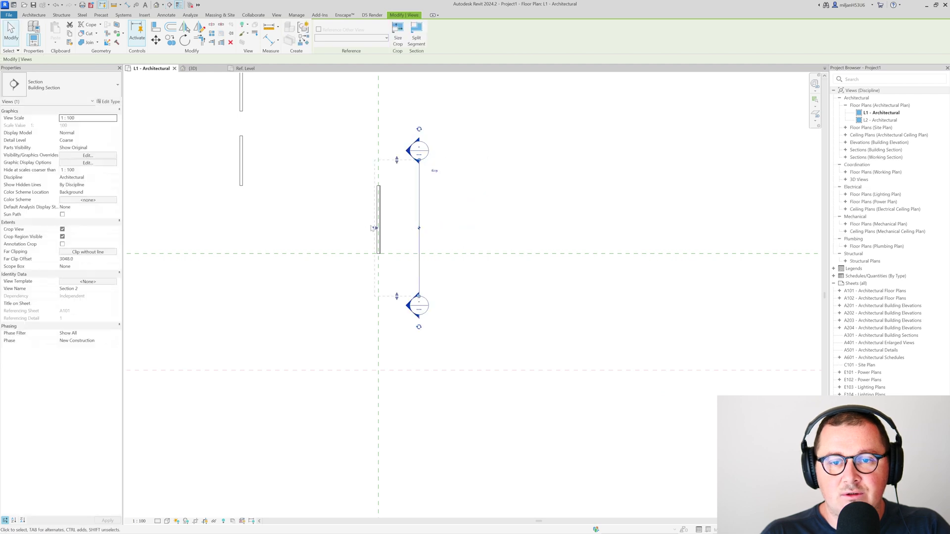
drag(372, 228, 362, 228)
Open the view of the new building section that faces the wall.
right_click(420, 211)
click(441, 256)
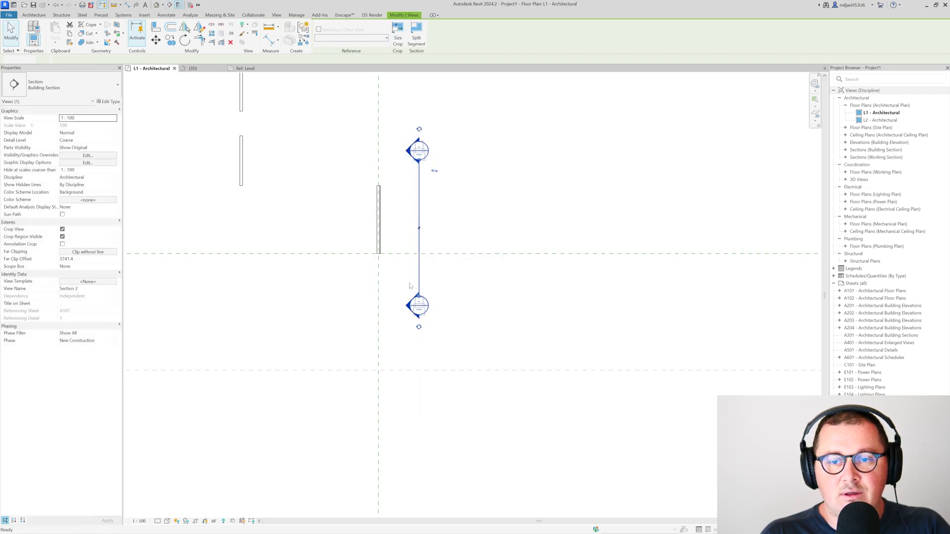
double_click(416, 294)
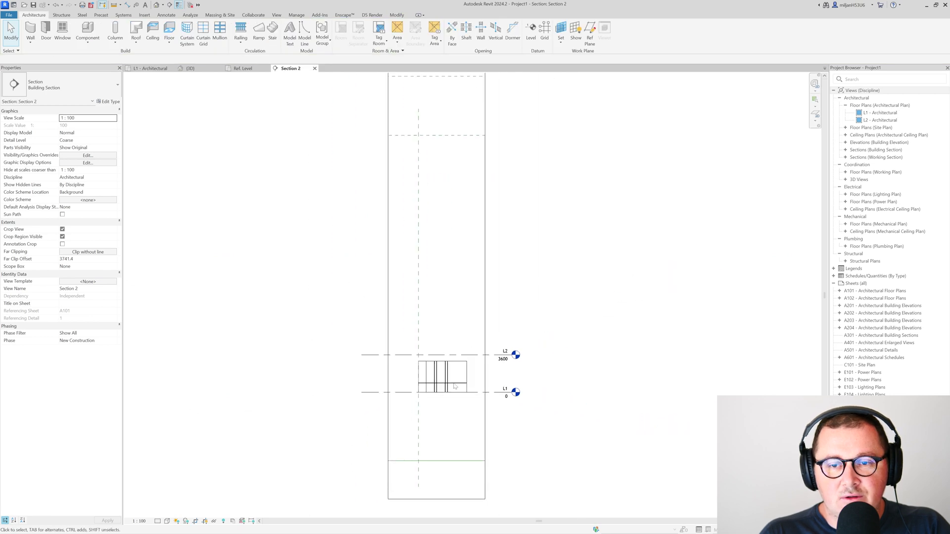
Shrink the section view's crop region, bringing its upper edge down above L2 and its lower edge up below L1.
scroll(454, 387, down, 3)
click(443, 185)
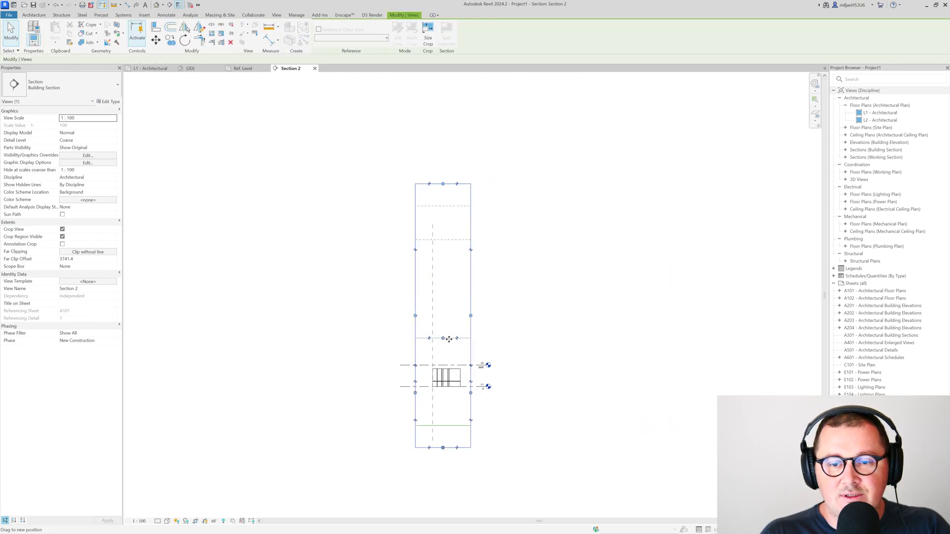
drag(449, 339, 449, 341)
drag(445, 441, 445, 403)
key(Escape)
scroll(448, 383, up, 8)
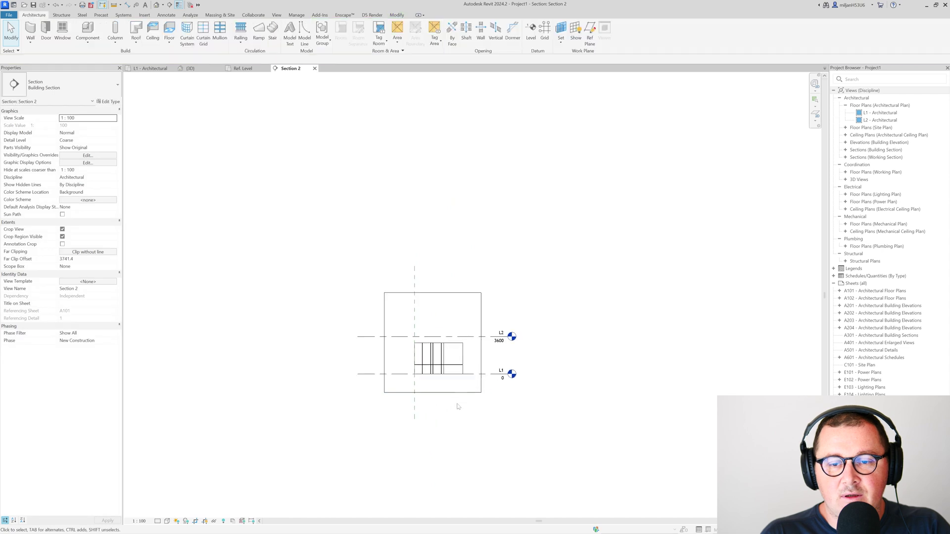
scroll(307, 316, up, 3)
click(331, 327)
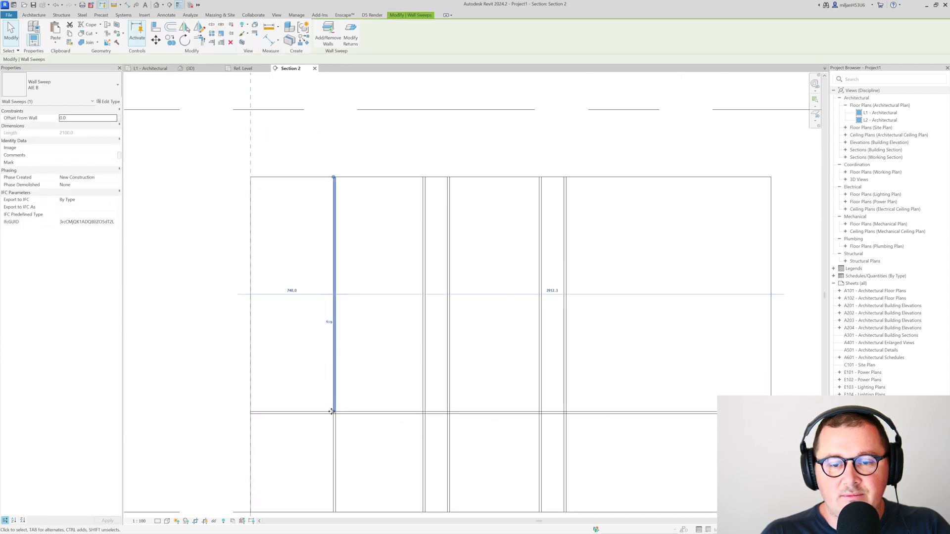
scroll(386, 332, up, 2)
scroll(388, 334, up, 4)
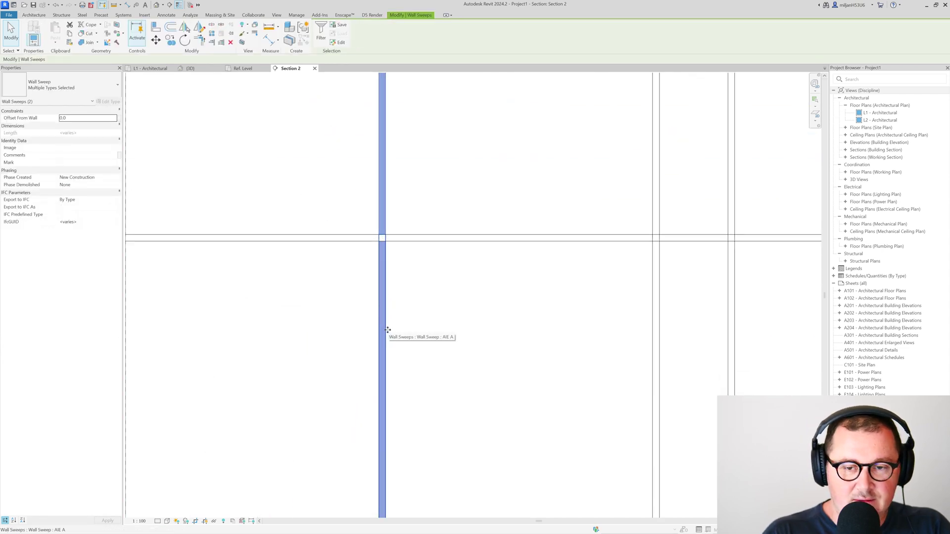
key(c)
key(o)
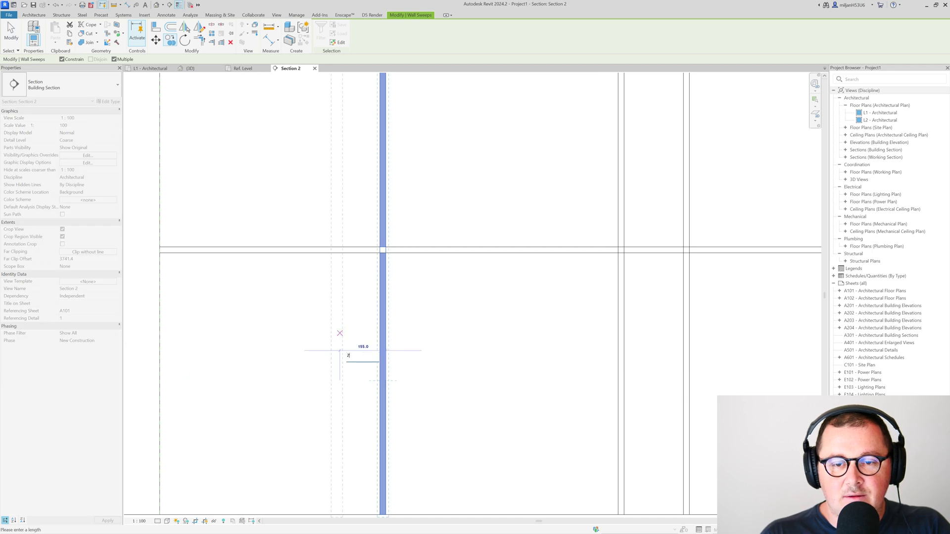
scroll(340, 332, down, 4)
key(Escape)
Copy the leftmost upper AIE B sweep and the AIE A sweep below it 220 mm toward the wall's left end.
click(357, 293)
click(357, 295)
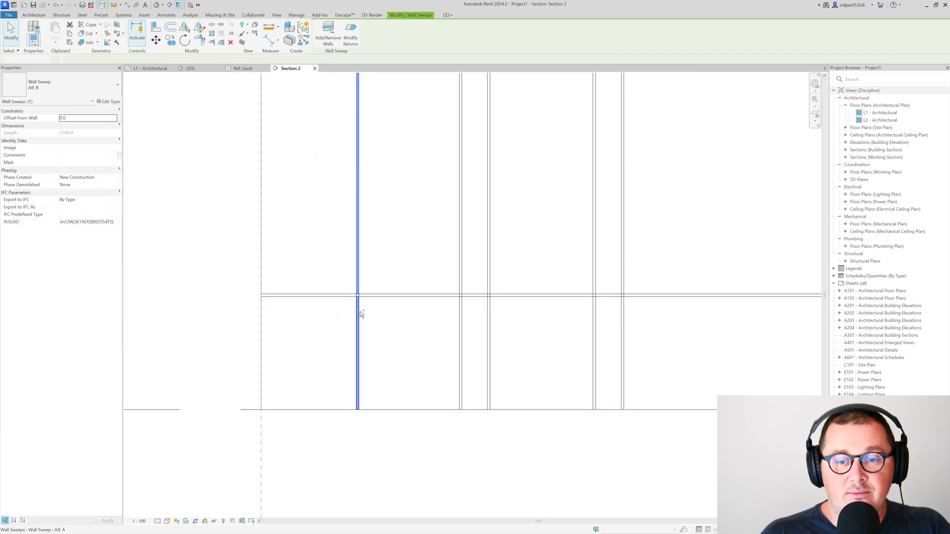
text(co220)
key(Return)
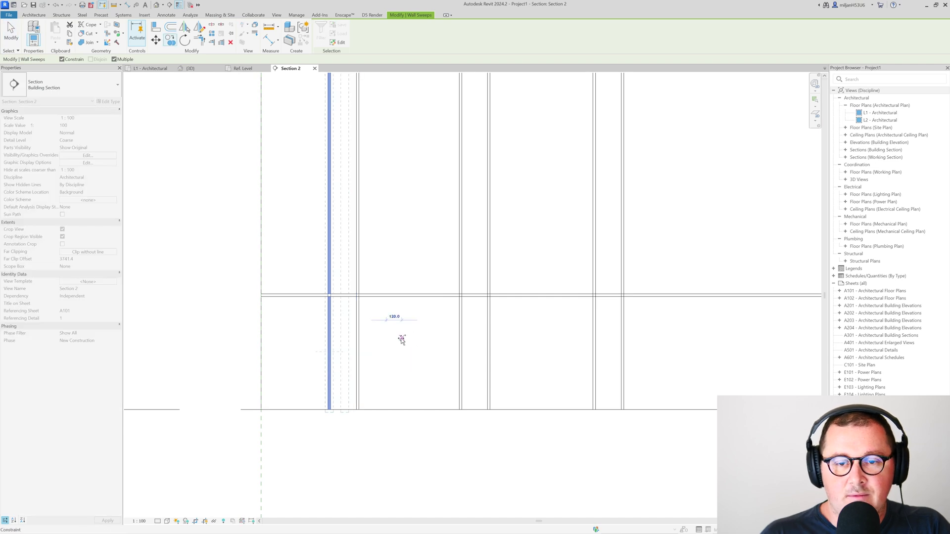
click(11, 32)
Copy the rightmost pair of upper and lower vertical sweeps toward the wall's right end, matching the spacing between the existing pairs.
middle_drag(521, 279, 475, 289)
scroll(475, 289, down, 2)
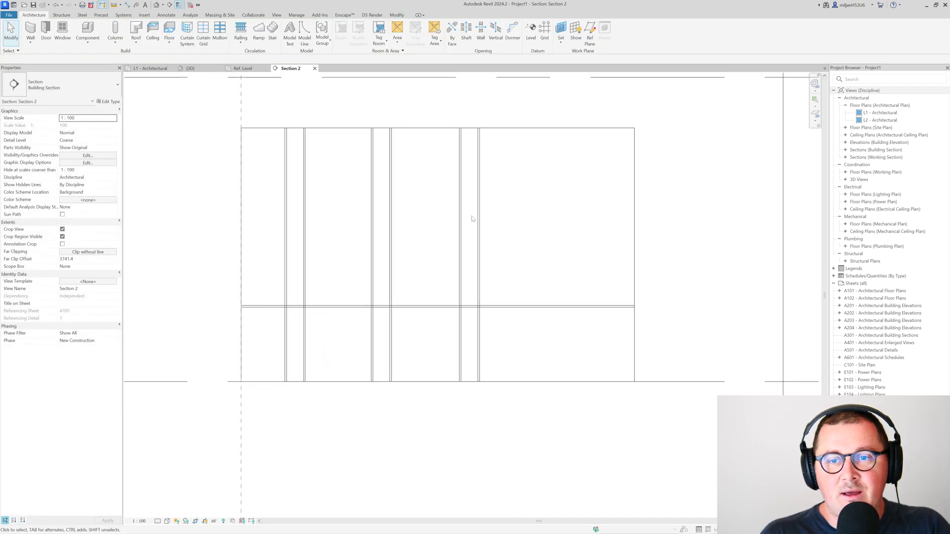
drag(501, 255, 495, 438)
scroll(495, 438, up, 1)
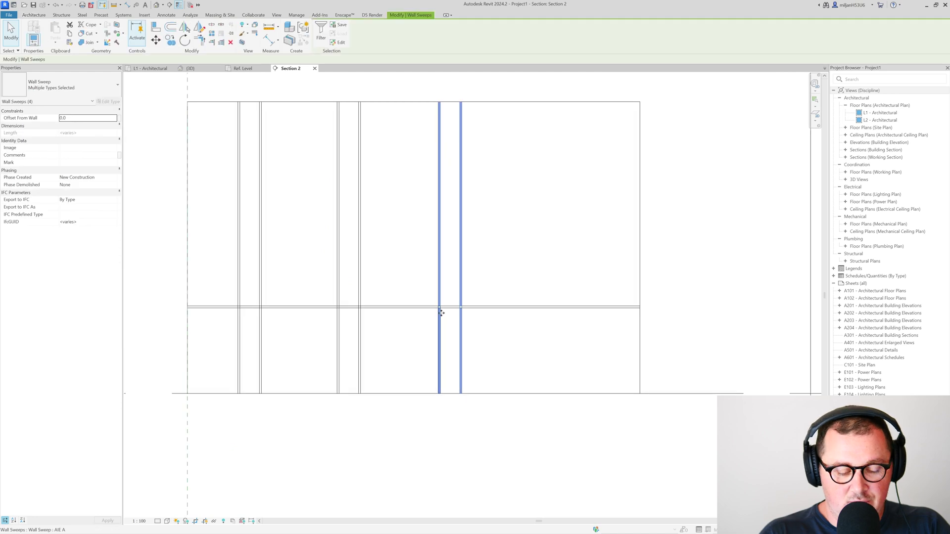
scroll(360, 107, up, 2)
key(c)
key(o)
click(342, 94)
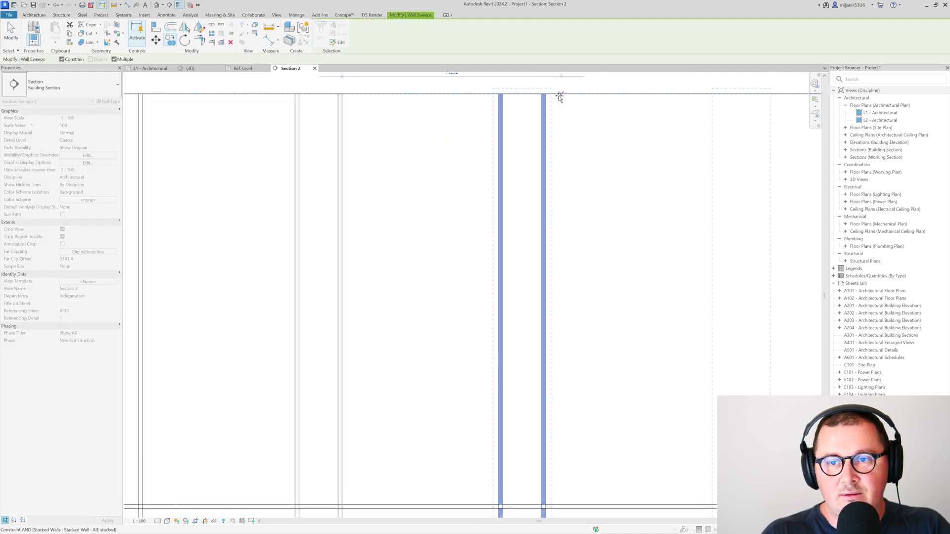
scroll(537, 146, down, 2)
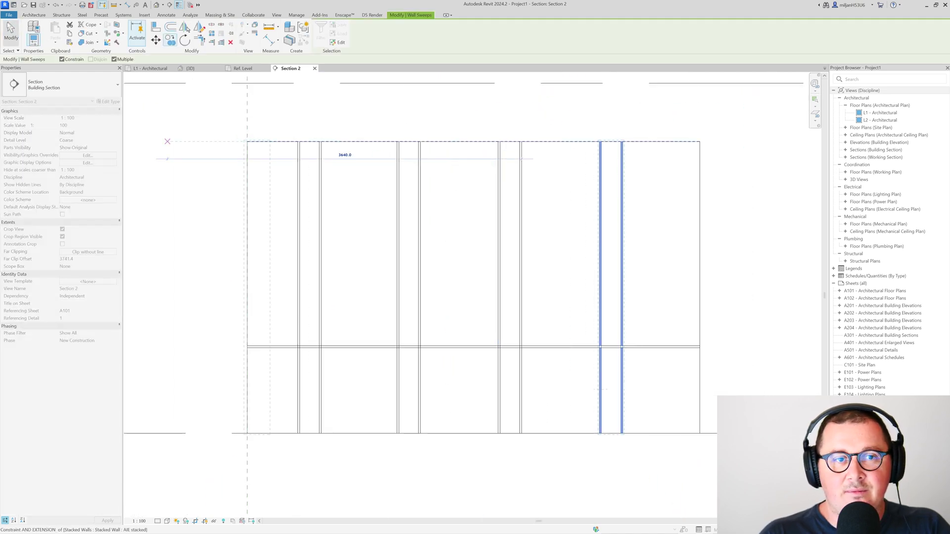
key(Escape)
key(Escape)
Examine the wall with its four pairs of vertical sweeps in the 3D view.
click(190, 68)
scroll(290, 228, down, 3)
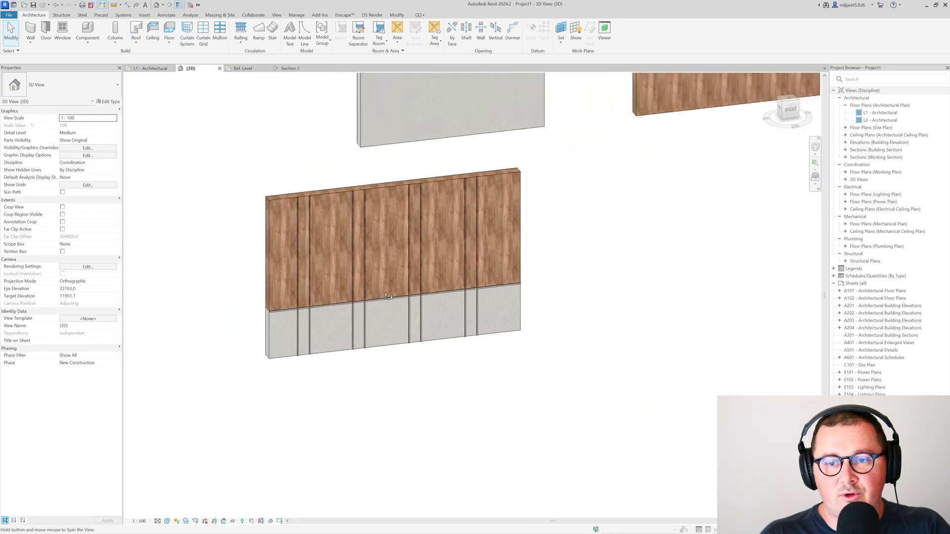